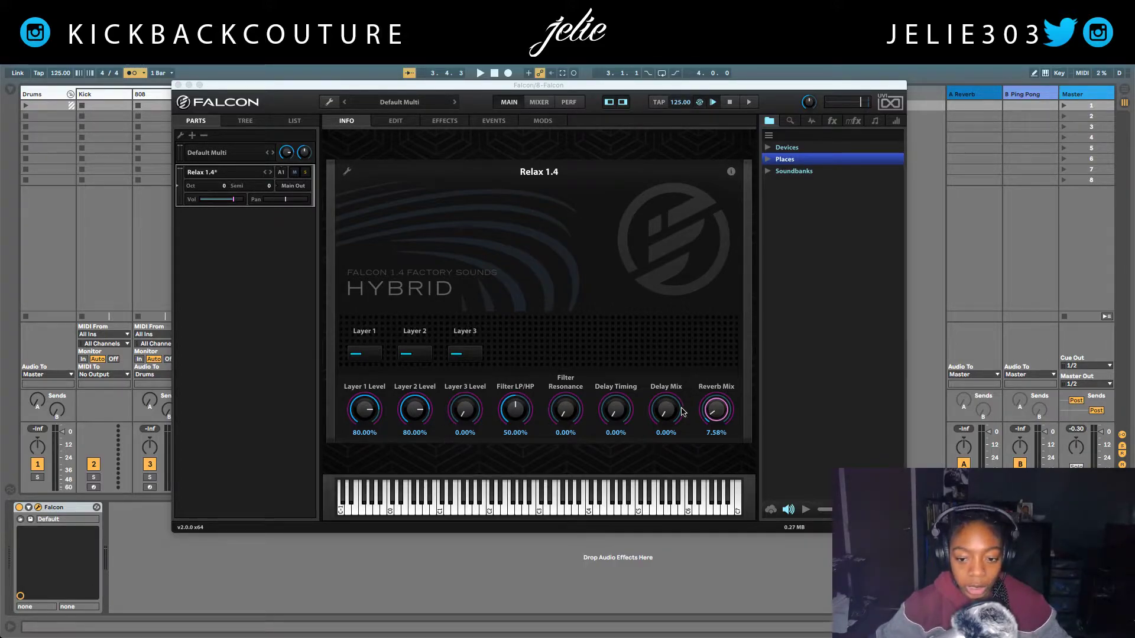
Set the Relax 1.4 patch's delay mix to about 8.5% and delay timing to about 32%, and close the instrument window.
{"action": "left_click_drag", "start_coordinate": [665, 417], "coordinate": [664, 413]}
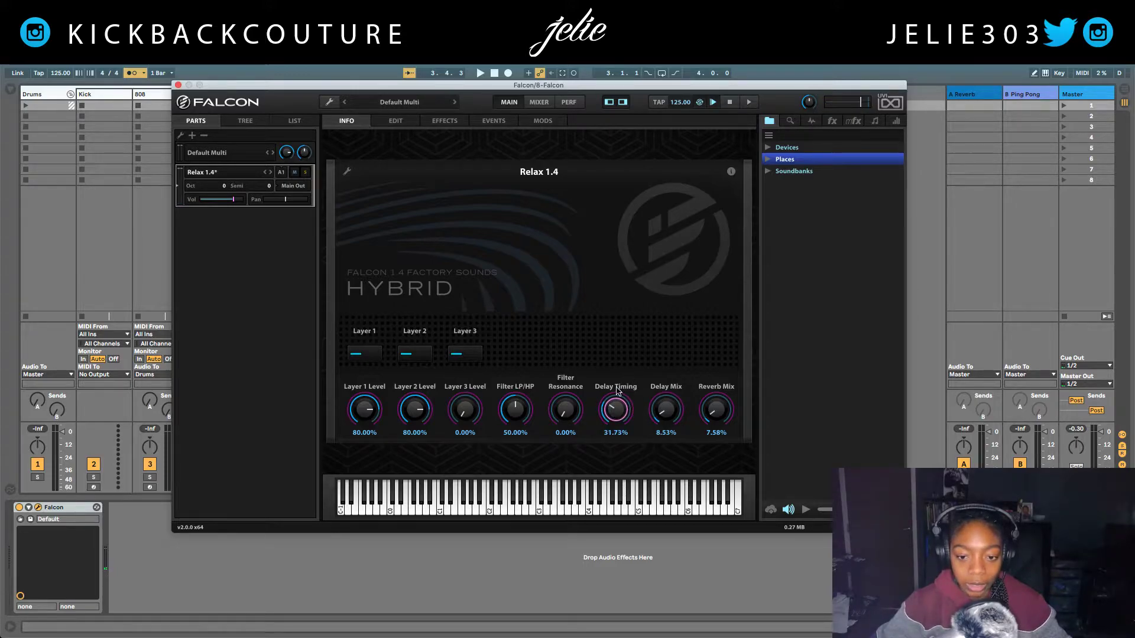
{"action": "left_click", "coordinate": [178, 86]}
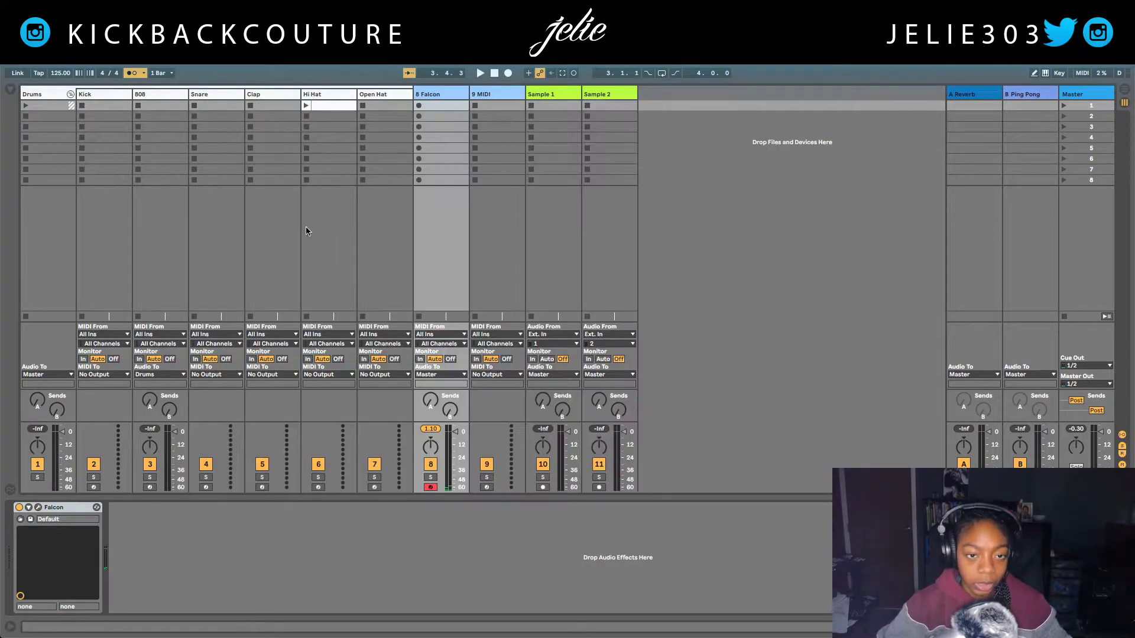
Record a chord clip in the Falcon track's first slot and show its notes in an enlarged editor.
{"action": "left_click", "coordinate": [419, 105]}
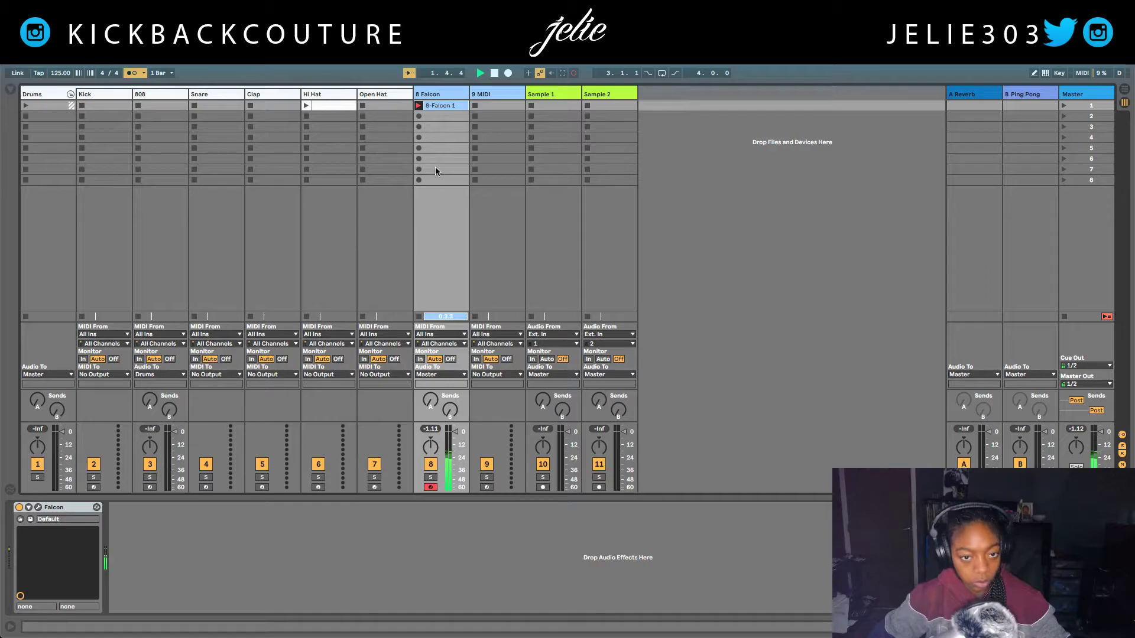
{"action": "double_click", "coordinate": [442, 107]}
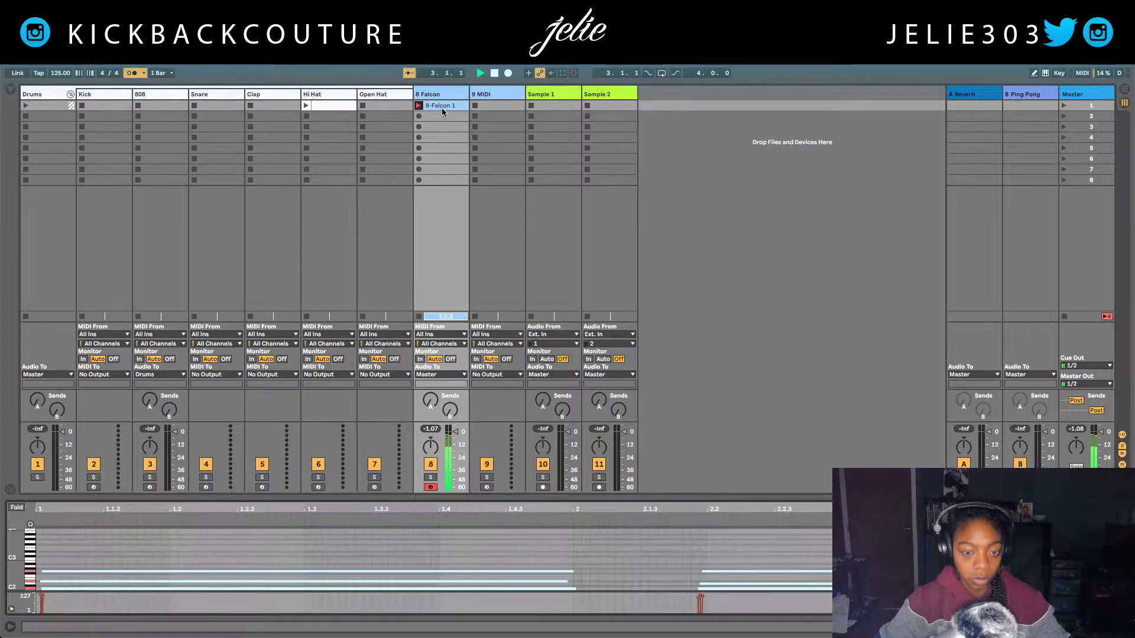
{"action": "left_click_drag", "start_coordinate": [542, 499], "coordinate": [530, 235]}
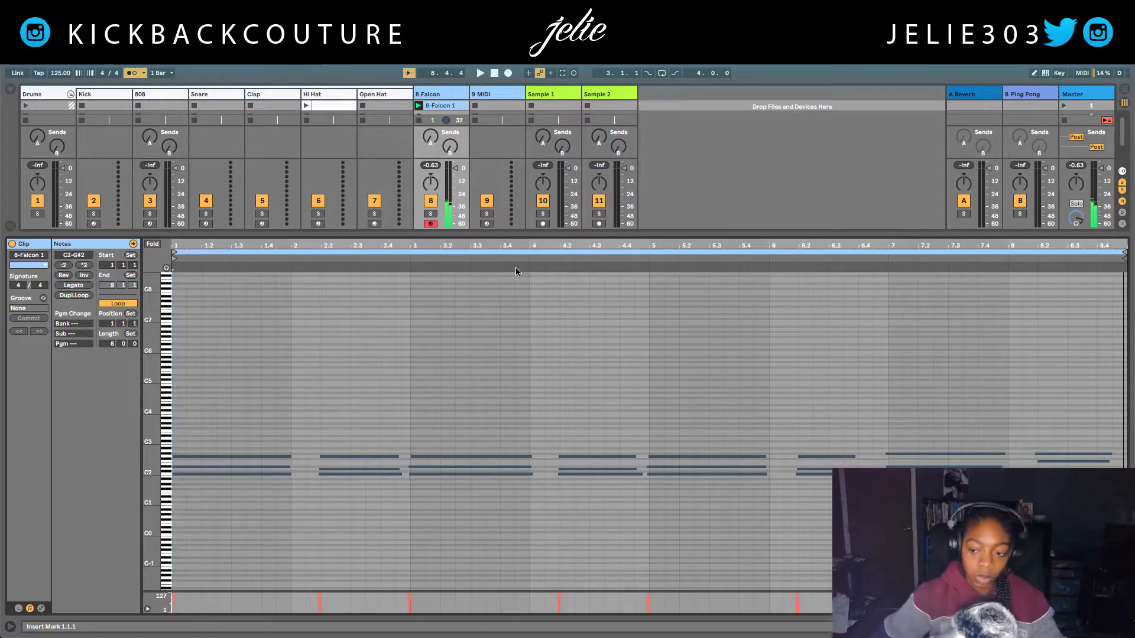
Transpose all chord notes in the Falcon clip down one semitone and play the clip back.
{"action": "left_click", "coordinate": [528, 389]}
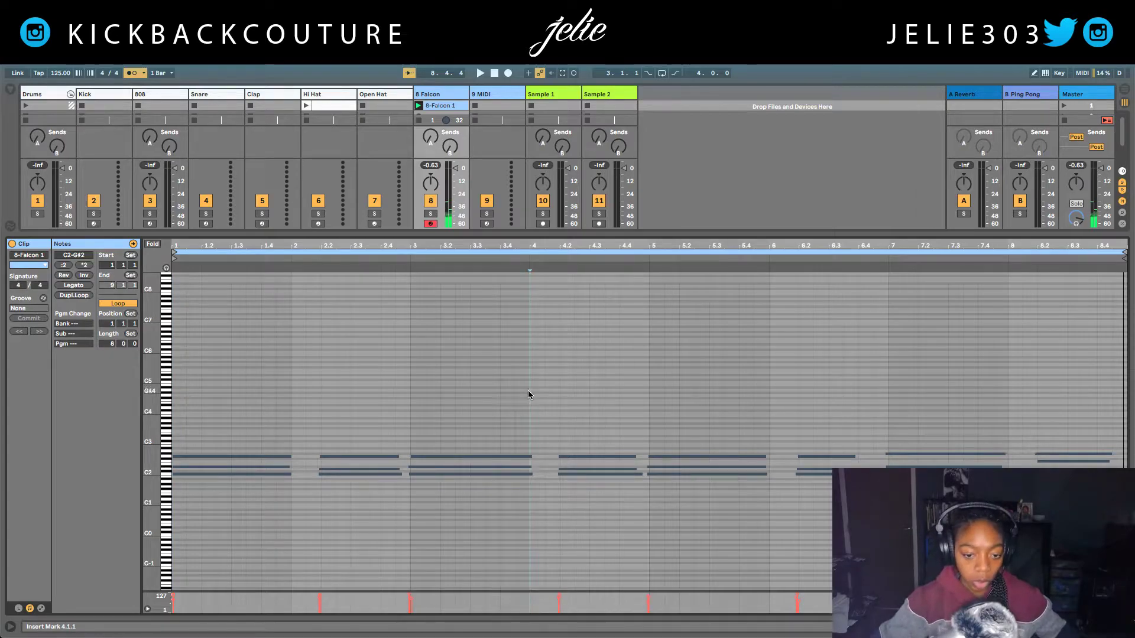
{"action": "scroll", "coordinate": [494, 419], "scroll_direction": "up", "scroll_amount": 5}
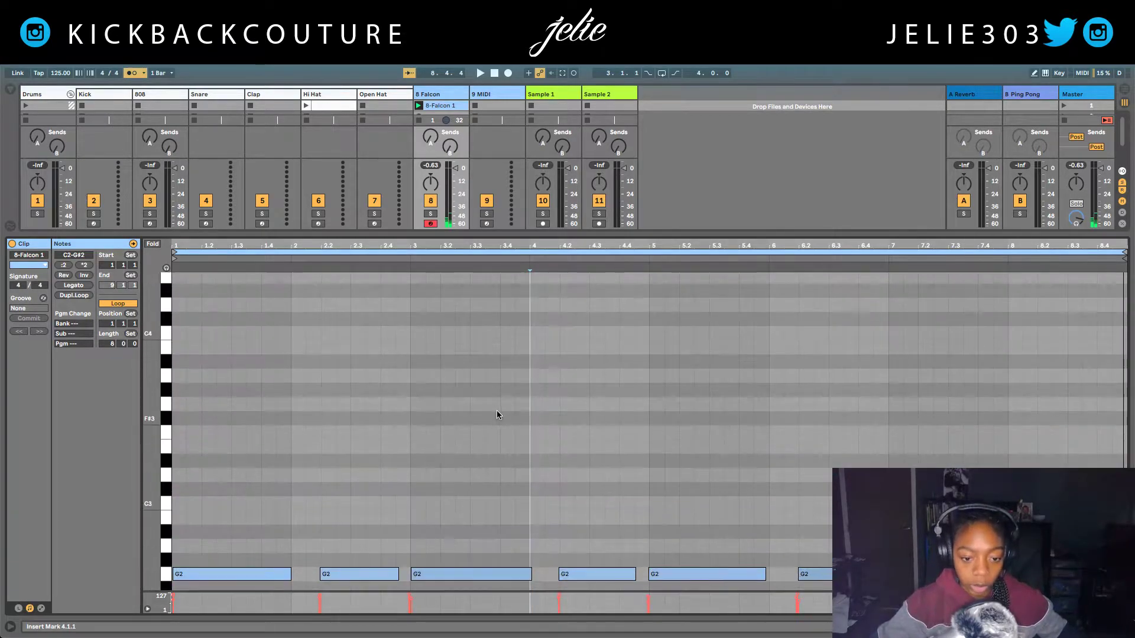
{"action": "scroll", "coordinate": [502, 402], "scroll_direction": "down", "scroll_amount": 6}
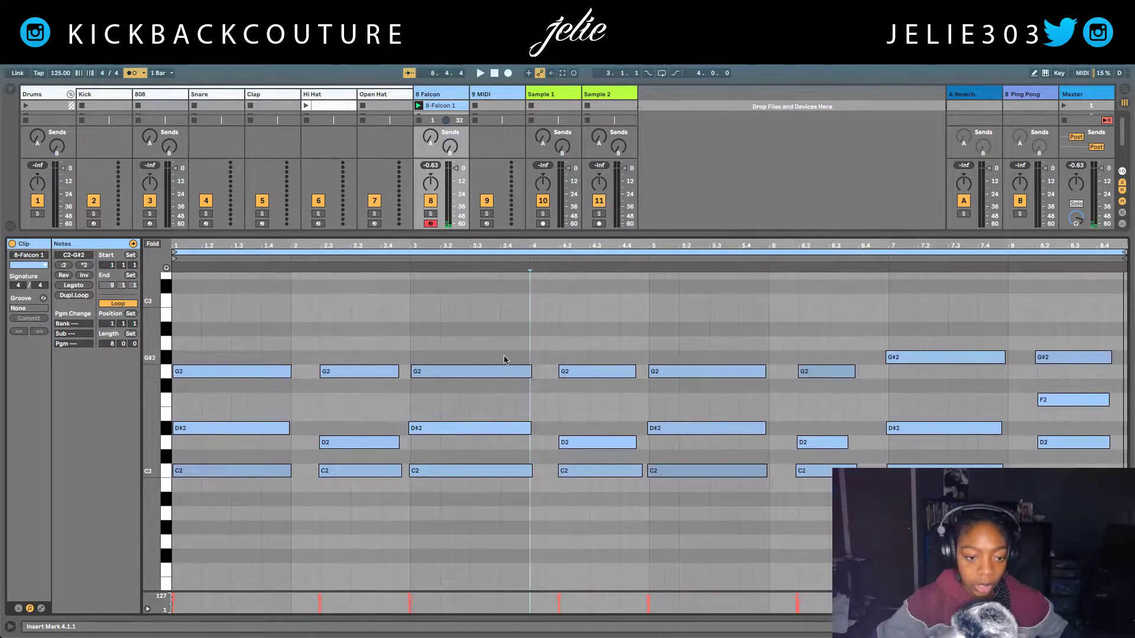
{"action": "key", "text": "ctrl+a"}
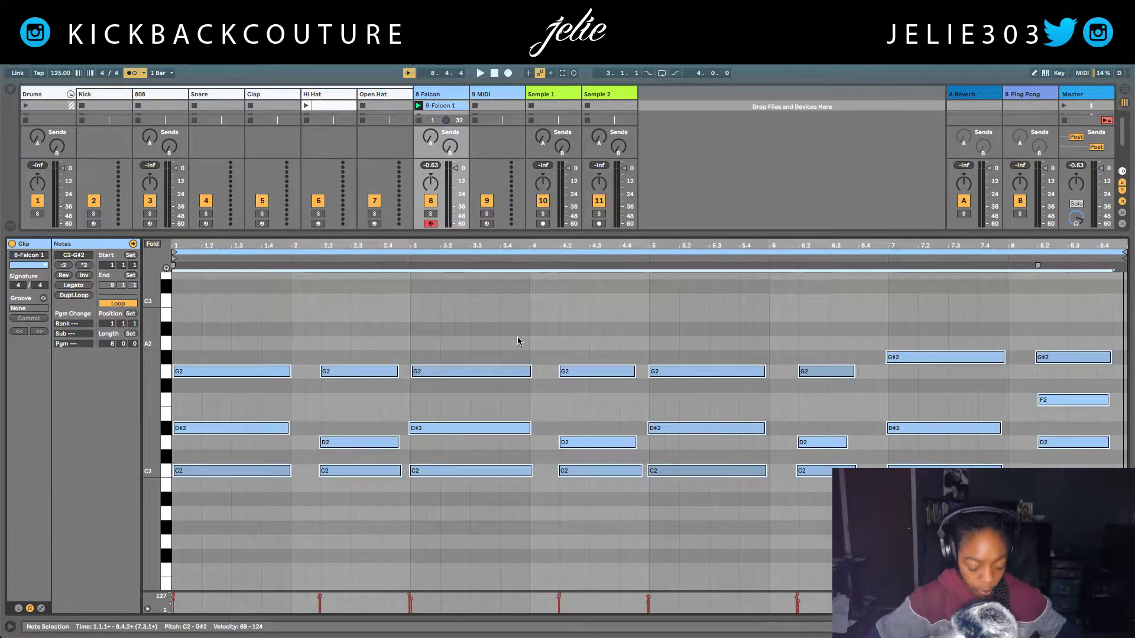
{"action": "key", "text": "Down"}
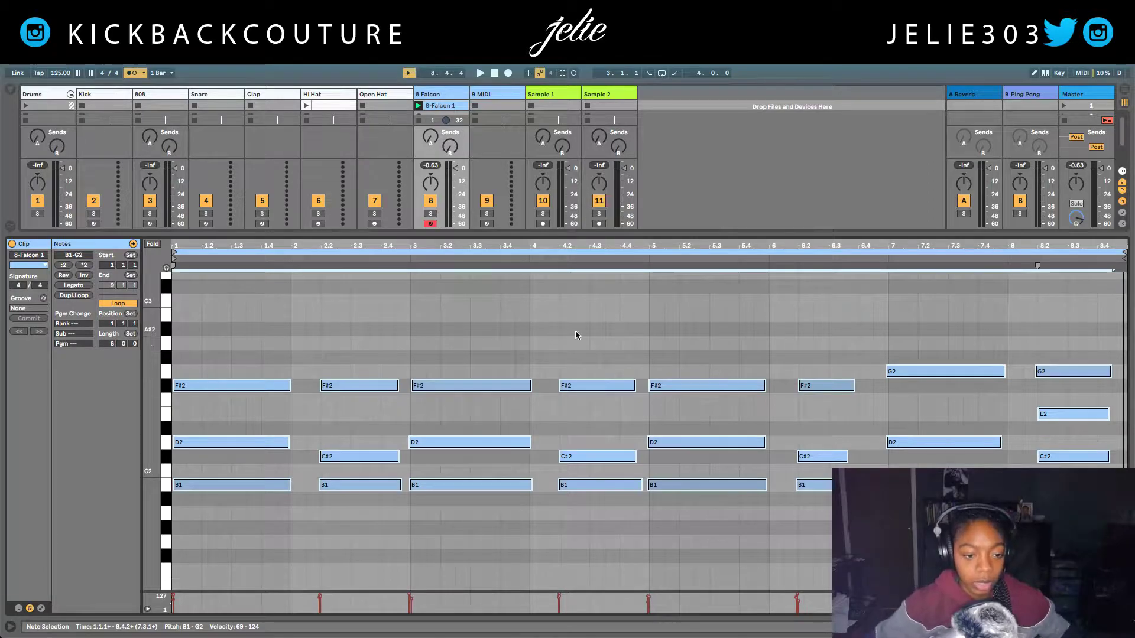
{"action": "key", "text": "space"}
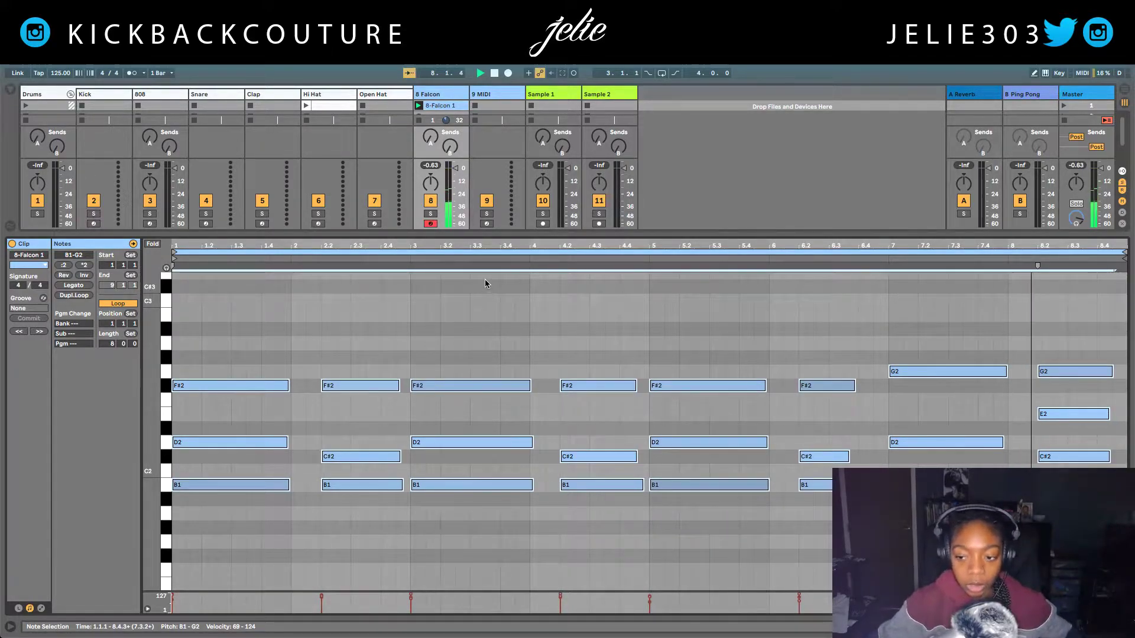
Add the SuperVHS effect from the Effects collection after Falcon on the Falcon track.
{"action": "left_click_drag", "start_coordinate": [467, 235], "coordinate": [483, 408]}
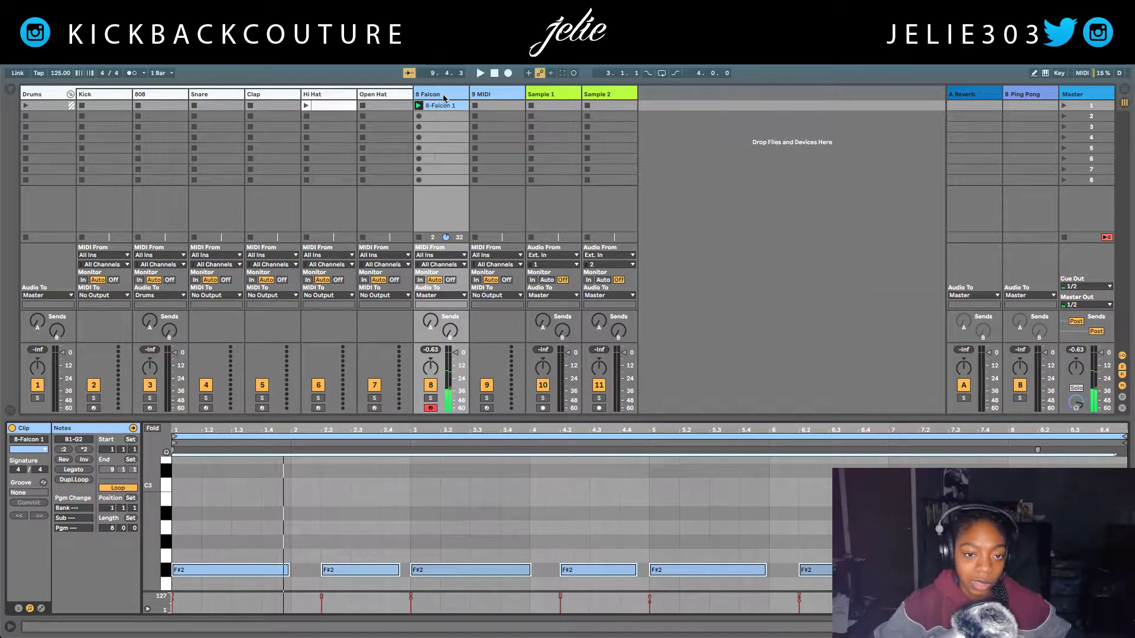
{"action": "left_click", "coordinate": [441, 96]}
{"action": "left_click", "coordinate": [10, 90]}
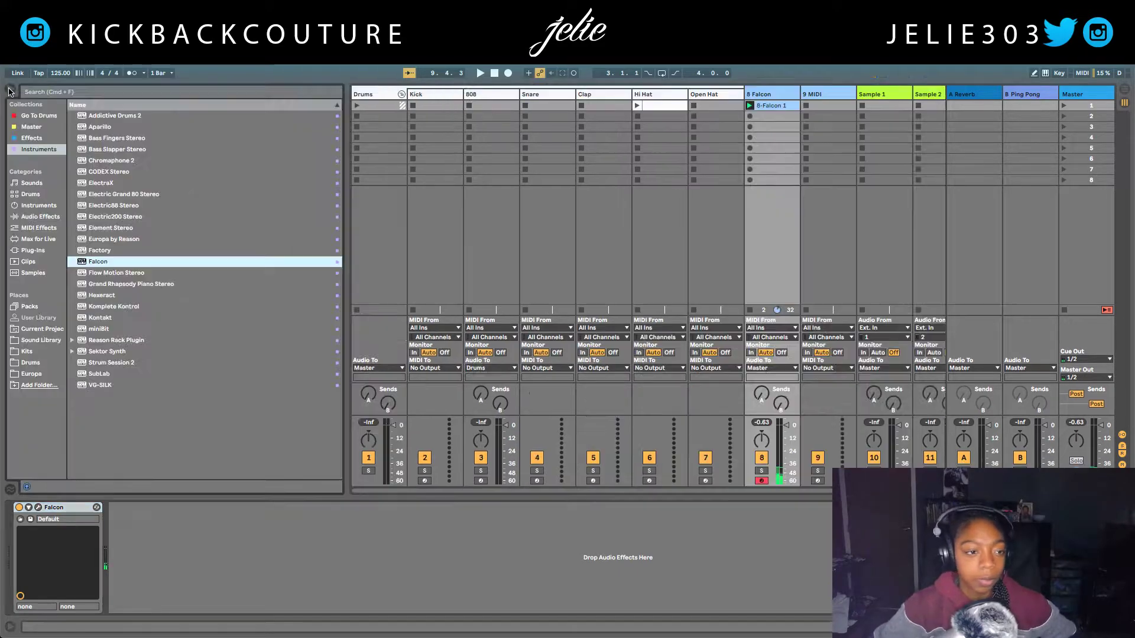
{"action": "left_click", "coordinate": [32, 138]}
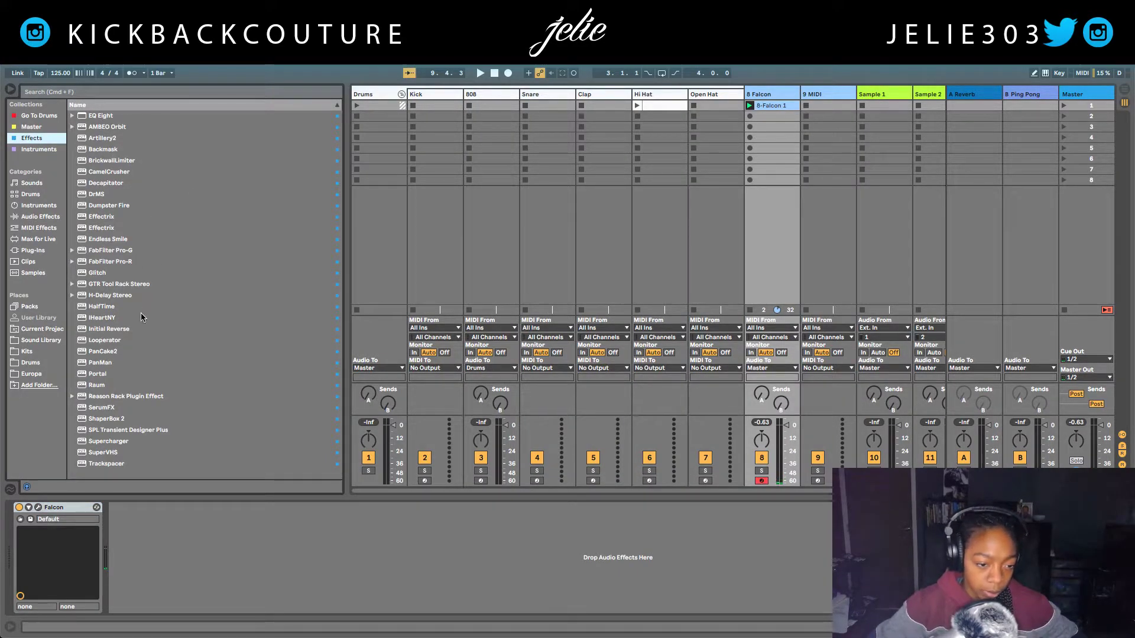
{"action": "left_click", "coordinate": [125, 452]}
{"action": "left_click_drag", "start_coordinate": [139, 452], "coordinate": [226, 571]}
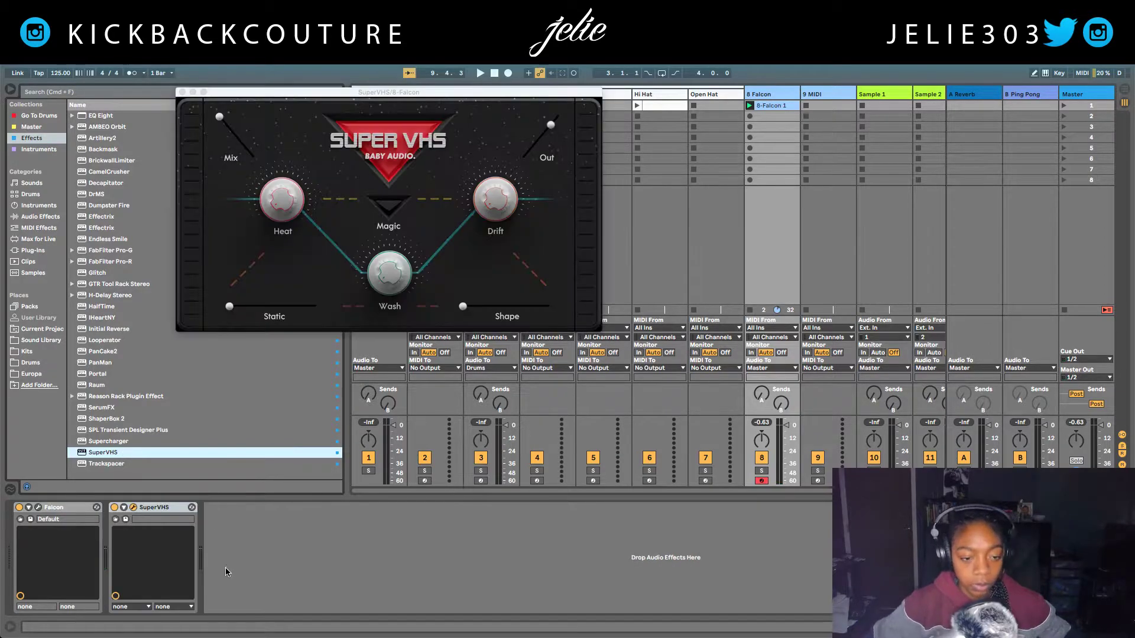
Enable Magic in SuperVHS while the chords play, lower its output slightly and close the effect window.
{"action": "key", "text": "space"}
{"action": "left_click", "coordinate": [390, 205]}
{"action": "left_click_drag", "start_coordinate": [386, 98], "coordinate": [373, 342]}
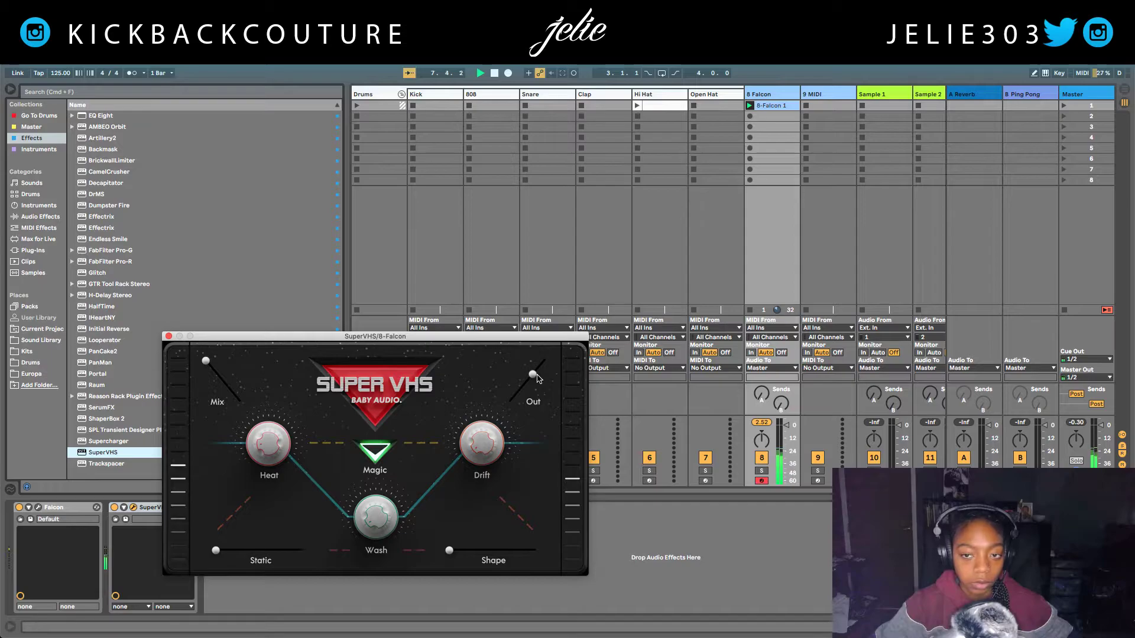
{"action": "left_click", "coordinate": [169, 337]}
Audition the hi-hat samples in the Go To Drums collection and load HiHat (808).wav onto the Hi Hat track.
{"action": "left_click", "coordinate": [645, 95]}
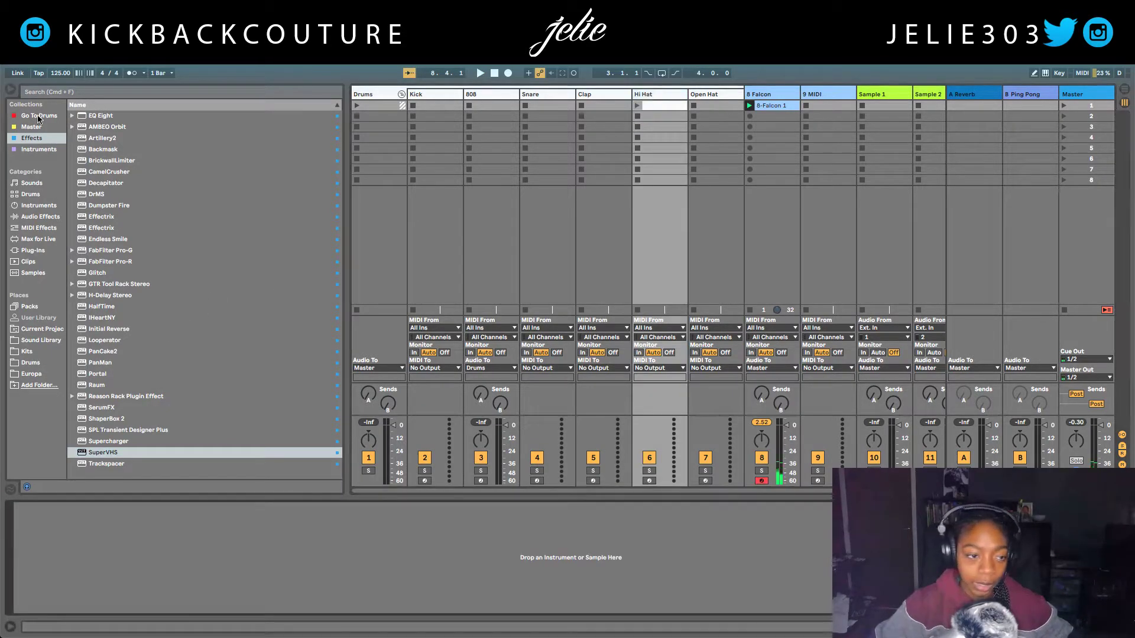
{"action": "left_click", "coordinate": [23, 116]}
{"action": "scroll", "coordinate": [151, 355], "scroll_direction": "down", "scroll_amount": 10}
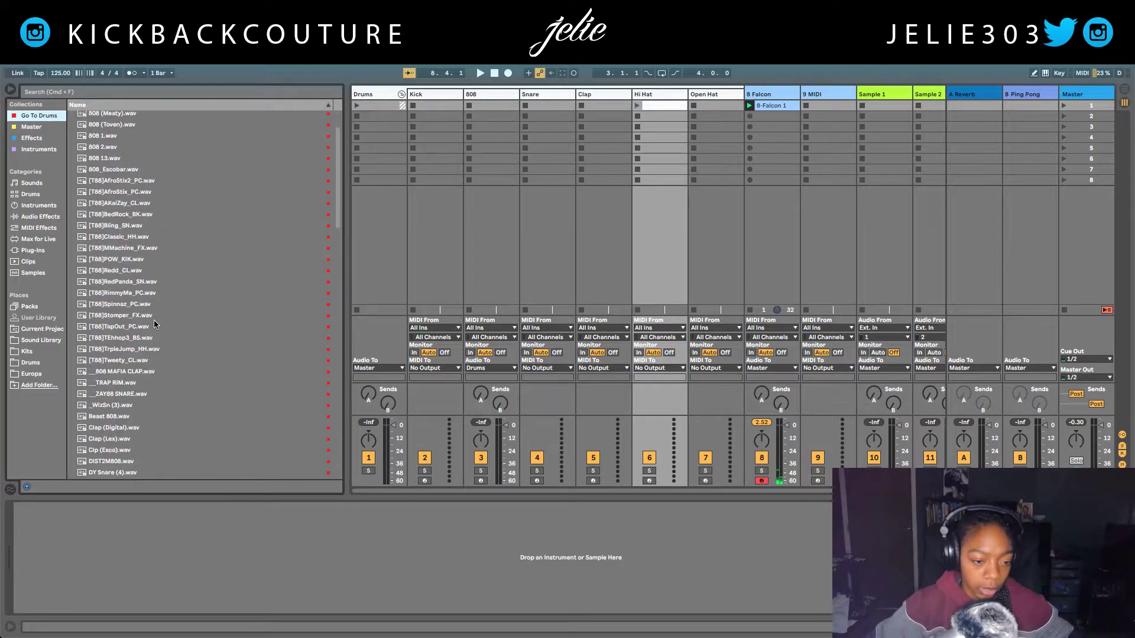
{"action": "scroll", "coordinate": [150, 393], "scroll_direction": "down", "scroll_amount": 3}
{"action": "left_click", "coordinate": [132, 359]}
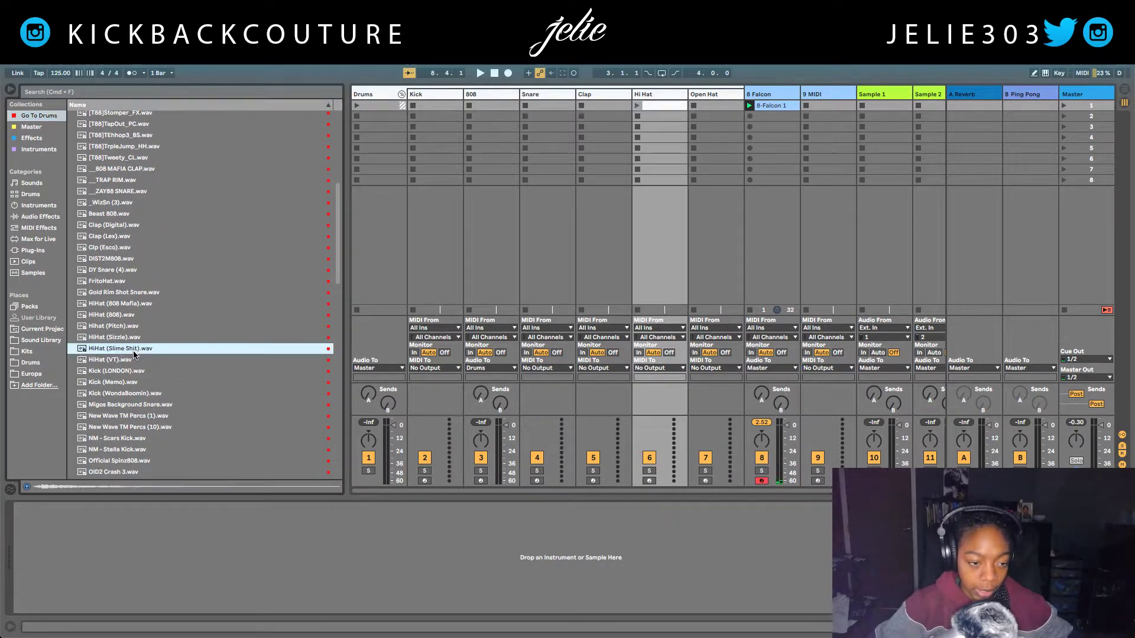
{"action": "key", "text": "Up"}
{"action": "key", "text": "Up"}
{"action": "key", "text": "Up"}
{"action": "key", "text": "Up"}
{"action": "key", "text": "Up"}
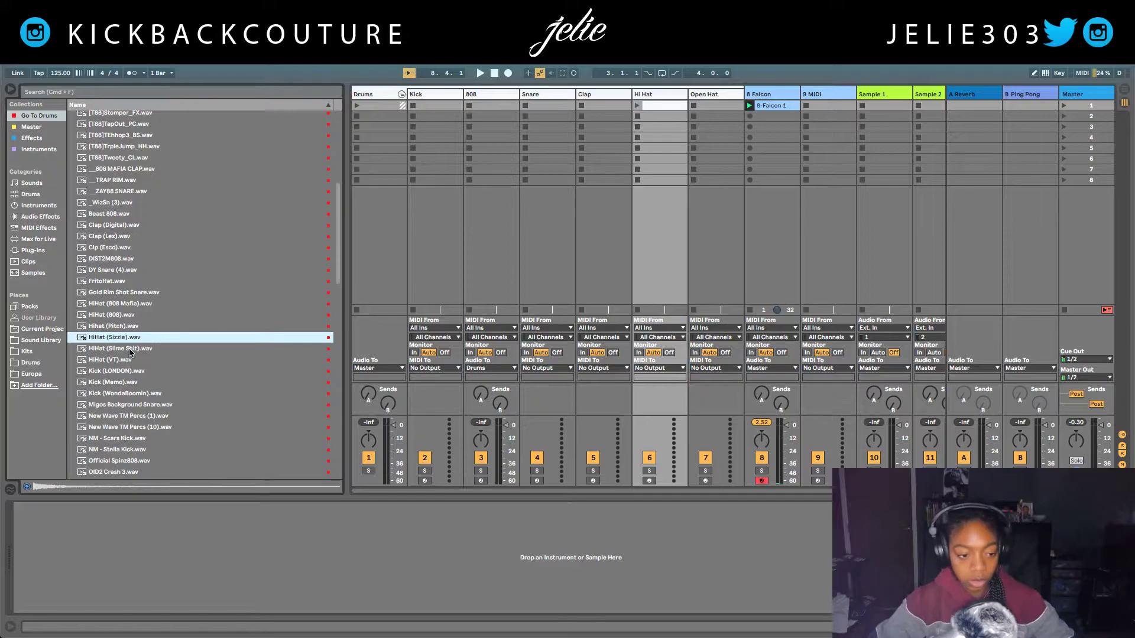
{"action": "key", "text": "Down"}
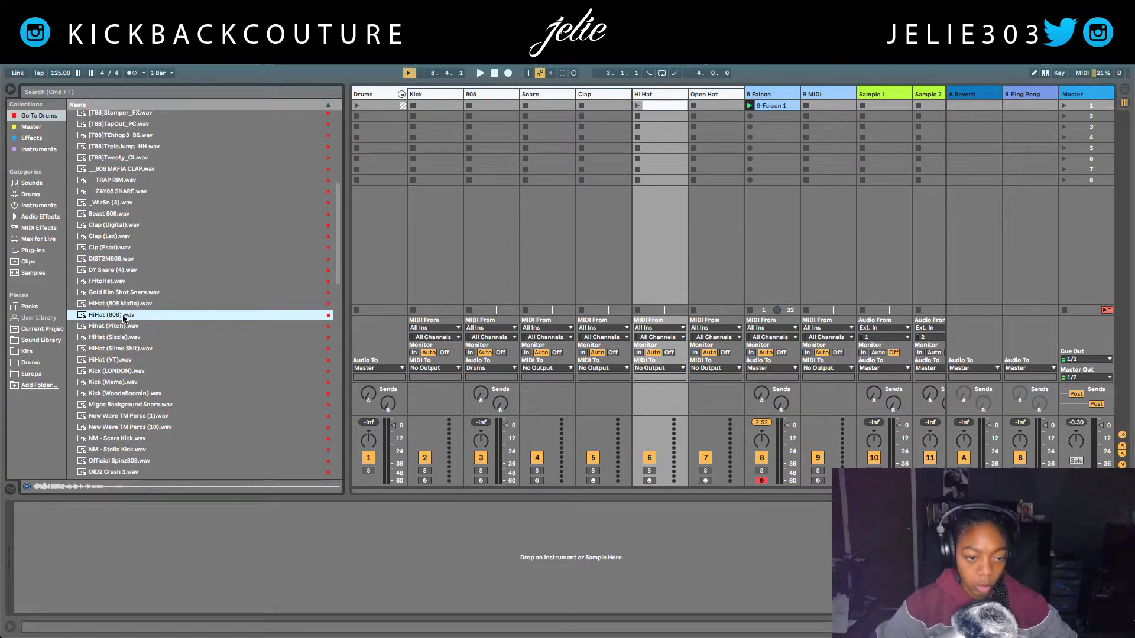
{"action": "double_click", "coordinate": [124, 315]}
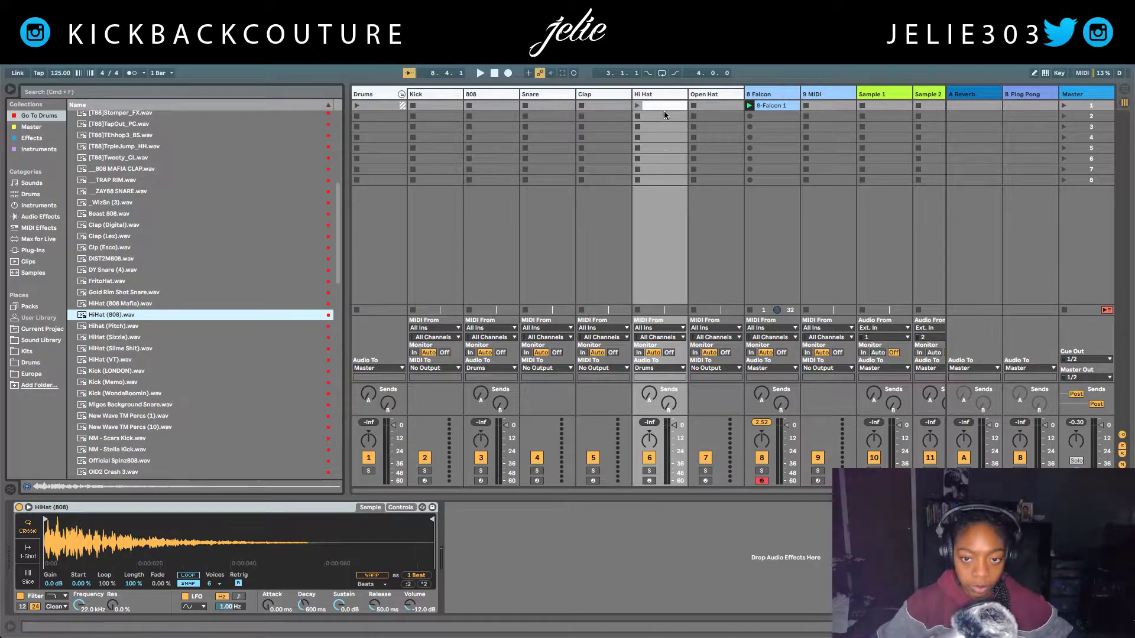
Launch the Hi Hat clip, enlarge its note editor and preview different pitches on the piano keys.
{"action": "left_click", "coordinate": [637, 107]}
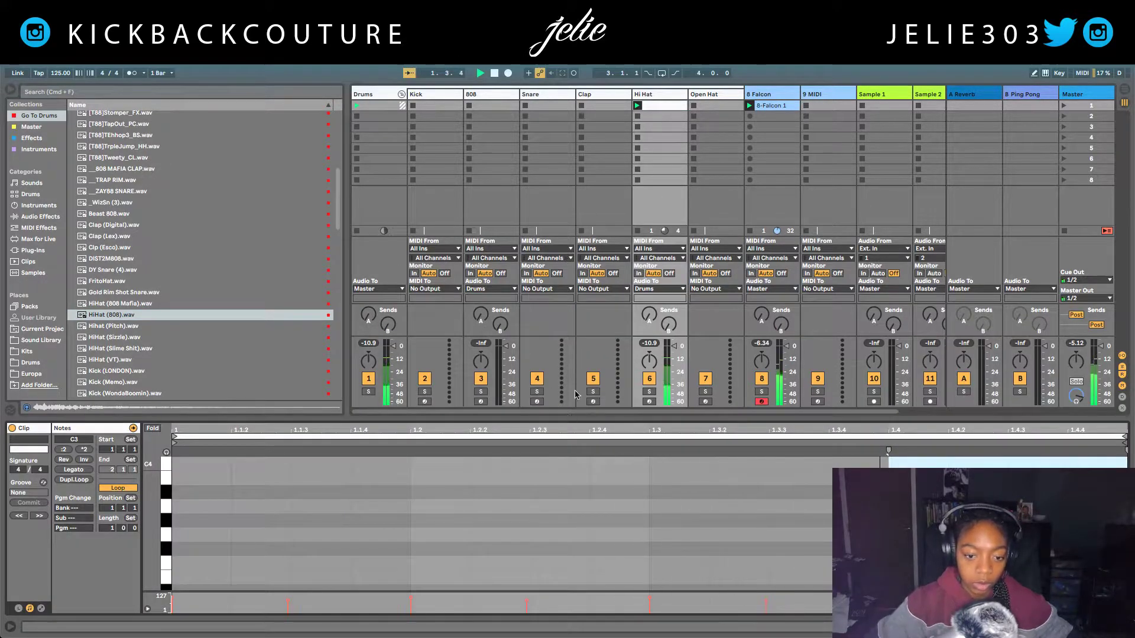
{"action": "left_click_drag", "start_coordinate": [594, 415], "coordinate": [591, 151]}
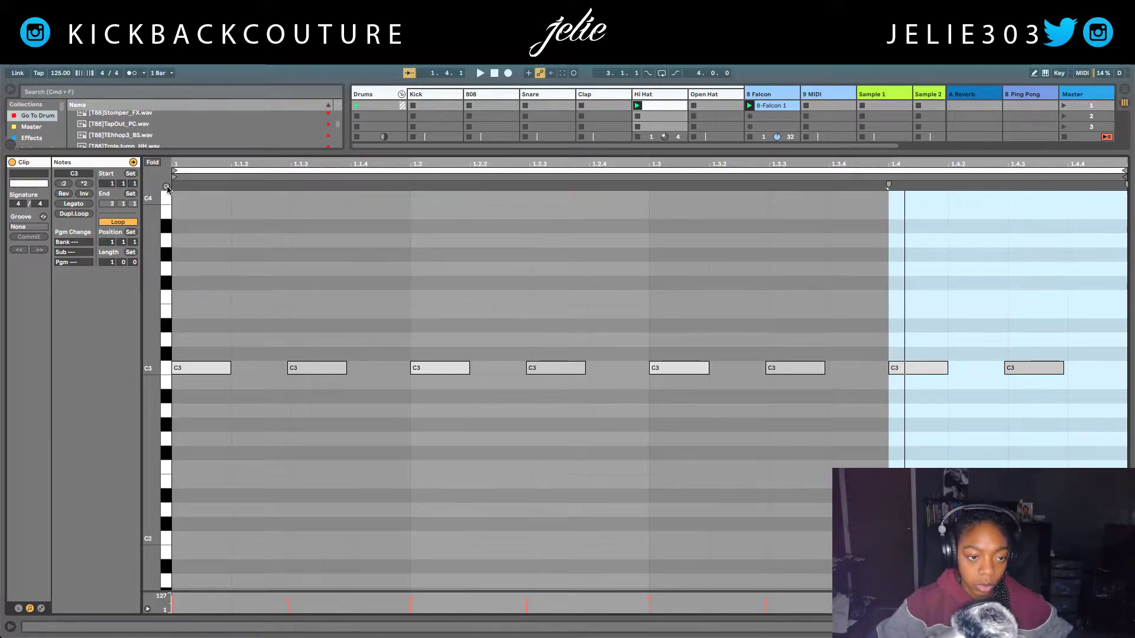
{"action": "left_click_drag", "start_coordinate": [165, 239], "coordinate": [167, 302]}
{"action": "left_click", "coordinate": [166, 308]}
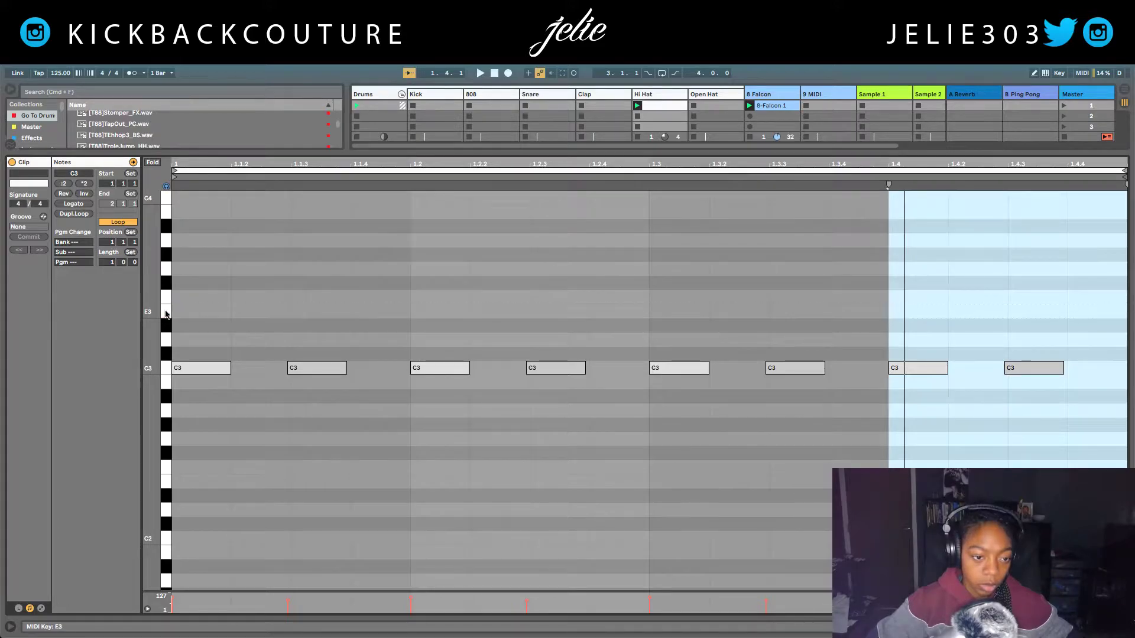
{"action": "left_click", "coordinate": [166, 323]}
{"action": "left_click", "coordinate": [166, 368]}
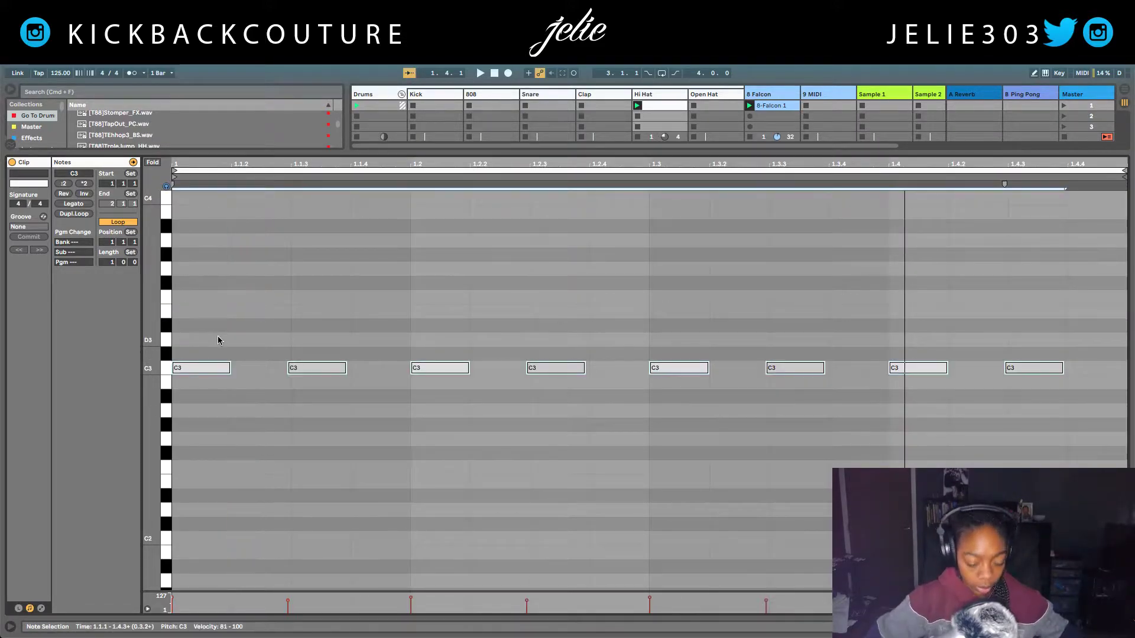
Transpose all the hi-hat notes in the clip up to E3.
{"action": "key", "text": "Up"}
{"action": "key", "text": "Up"}
{"action": "key", "text": "Up"}
{"action": "key", "text": "Up"}
{"action": "key", "text": "Up"}
{"action": "key", "text": "Up"}
{"action": "key", "text": "Down"}
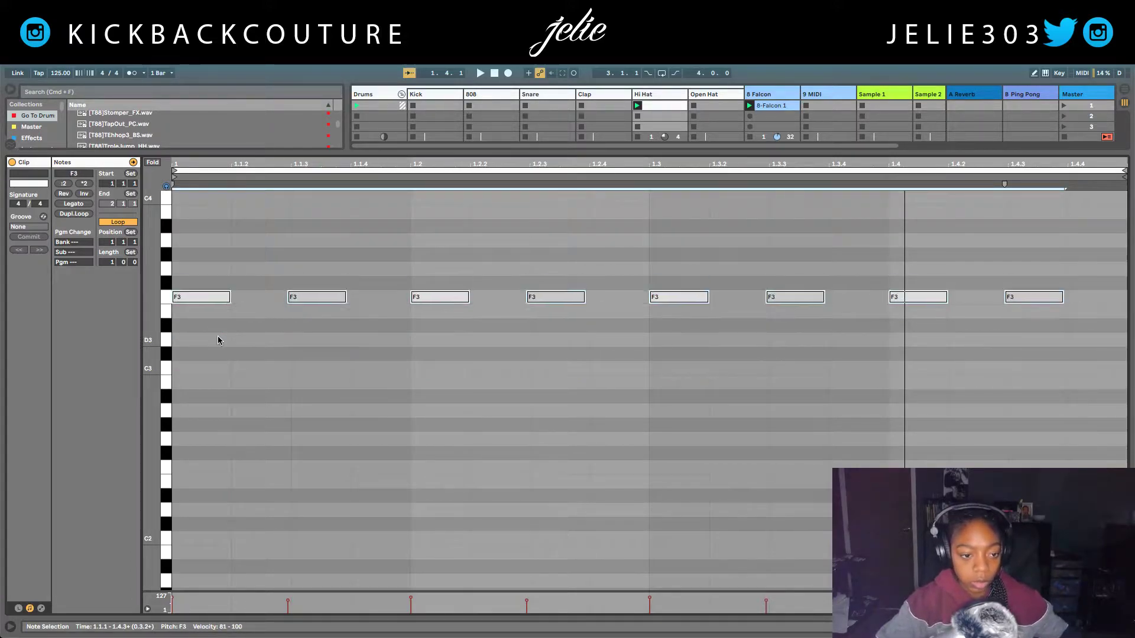
{"action": "key", "text": "Down"}
{"action": "key", "text": "Down"}
{"action": "key", "text": "Up"}
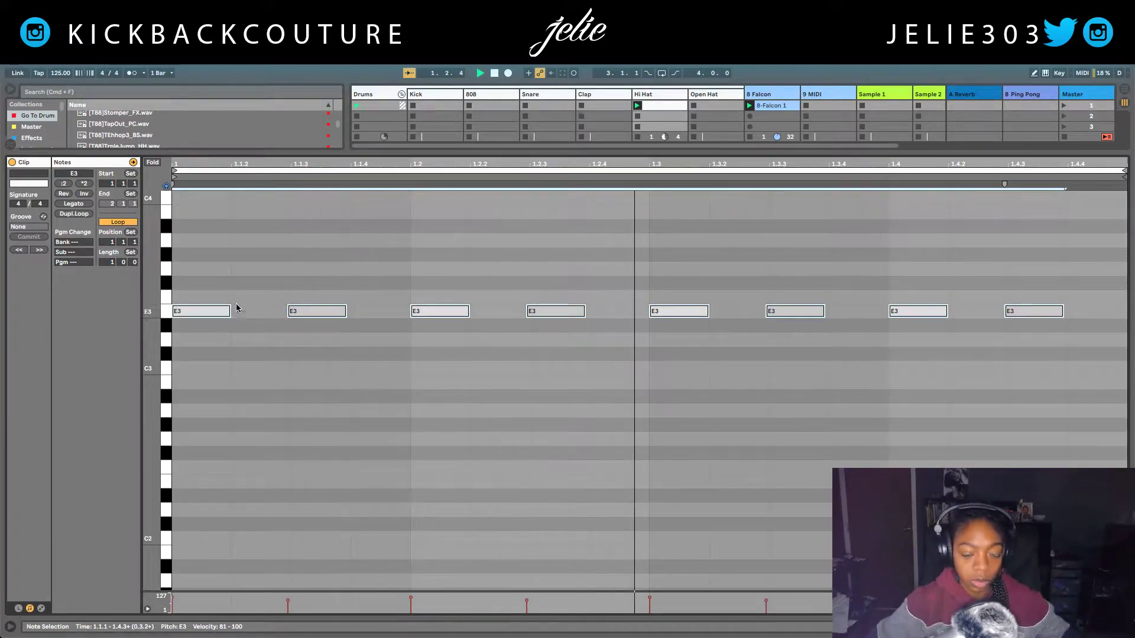
Replace the second hi-hat note with a roll of five short E3 notes starting around 1.1.3.
{"action": "left_click", "coordinate": [219, 279]}
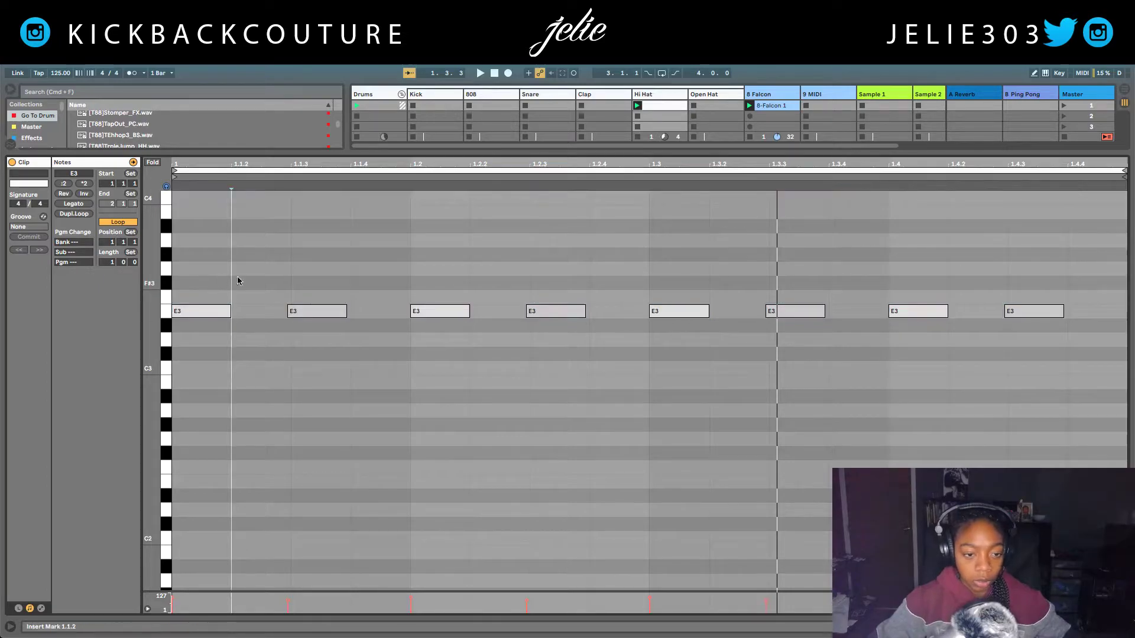
{"action": "left_click_drag", "start_coordinate": [309, 269], "coordinate": [307, 328]}
{"action": "key", "text": "Delete"}
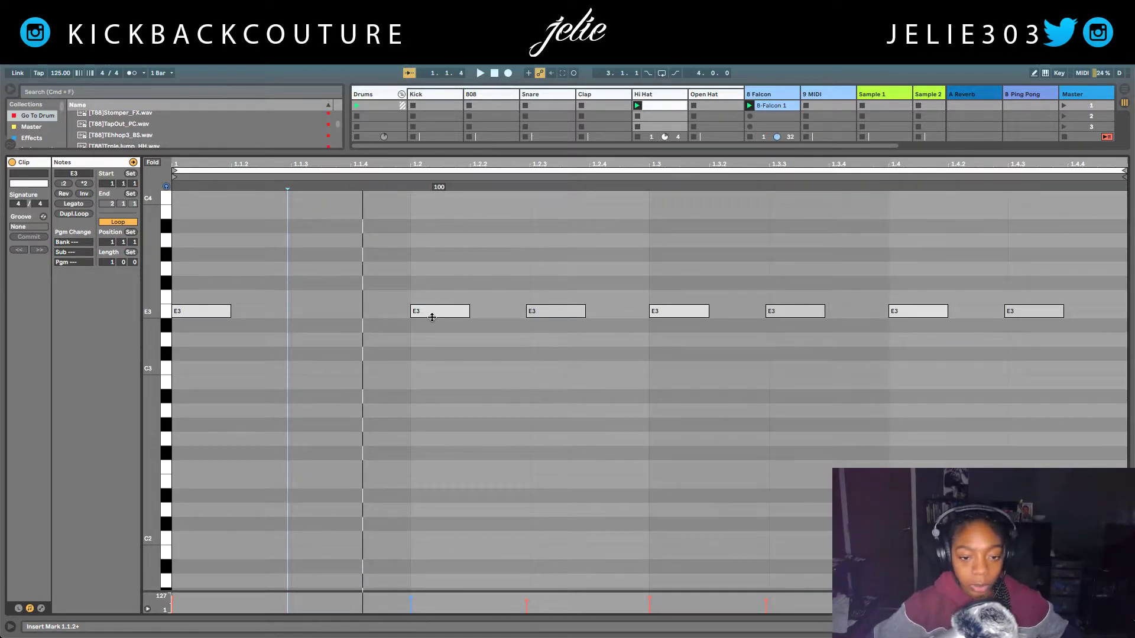
{"action": "left_click", "coordinate": [198, 314]}
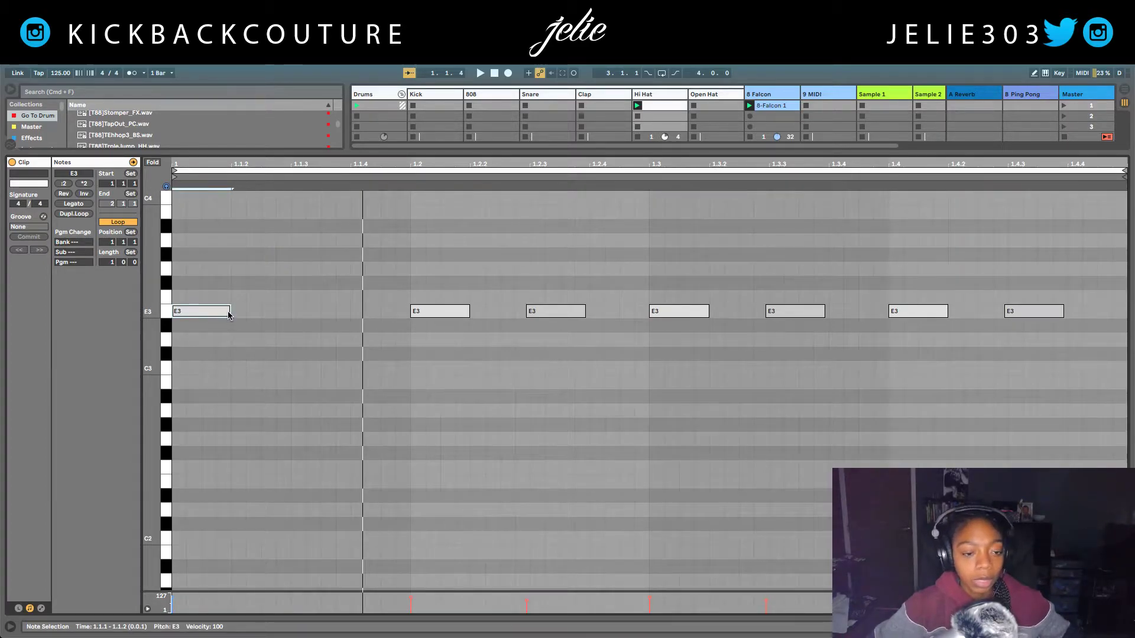
{"action": "double_click", "coordinate": [299, 313]}
{"action": "mouse_move", "coordinate": [324, 314]}
{"action": "left_mouse_down"}
{"action": "mouse_move", "coordinate": [352, 313]}
{"action": "mouse_move", "coordinate": [309, 315]}
{"action": "left_mouse_up"}
{"action": "key", "text": "ctrl+d"}
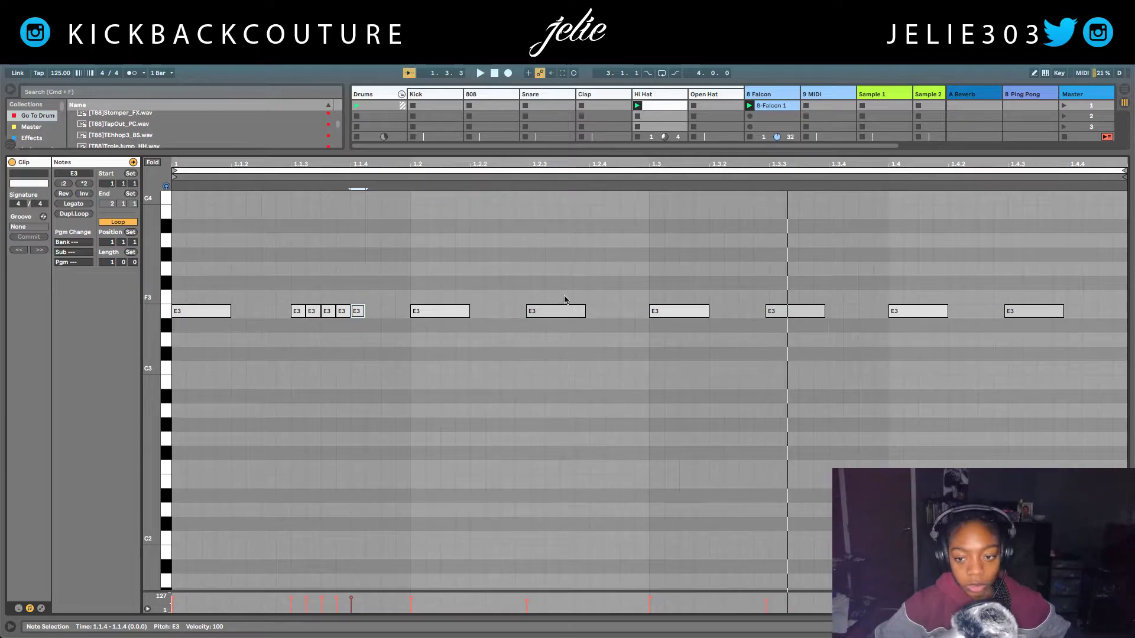
Shorten the hi-hat note at 1.4 to half its length and duplicate it to make two consecutive notes.
{"action": "left_click", "coordinate": [913, 315]}
{"action": "left_click_drag", "start_coordinate": [946, 311], "coordinate": [918, 312]}
{"action": "key", "text": "ctrl+d"}
Shorten the last hi-hat note near 1.4.3 to a tiny length and duplicate it repeatedly into a fast roll reaching the clip's end.
{"action": "left_click", "coordinate": [1034, 312]}
{"action": "left_click_drag", "start_coordinate": [1052, 312], "coordinate": [1053, 308]}
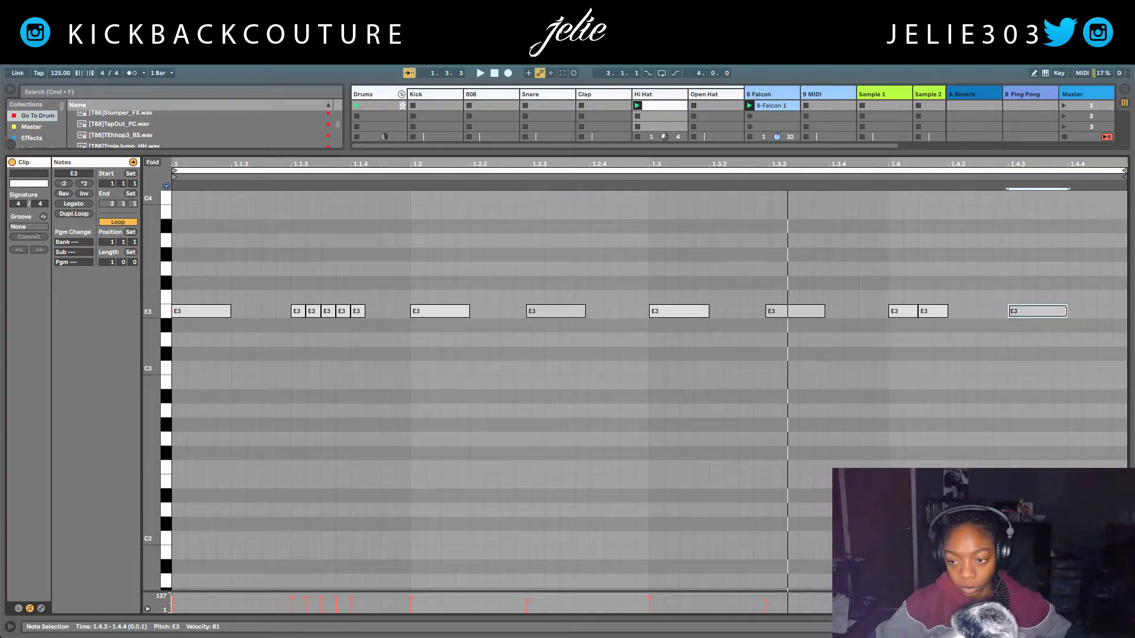
{"action": "left_click_drag", "start_coordinate": [1065, 312], "coordinate": [1012, 313]}
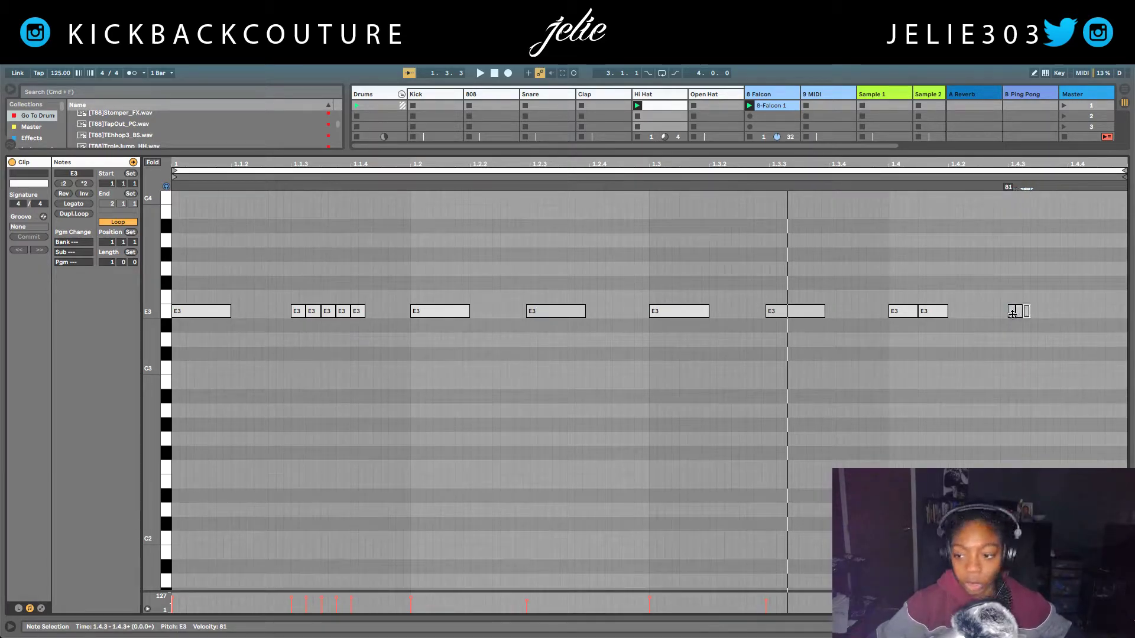
{"action": "key", "text": "super+d"}
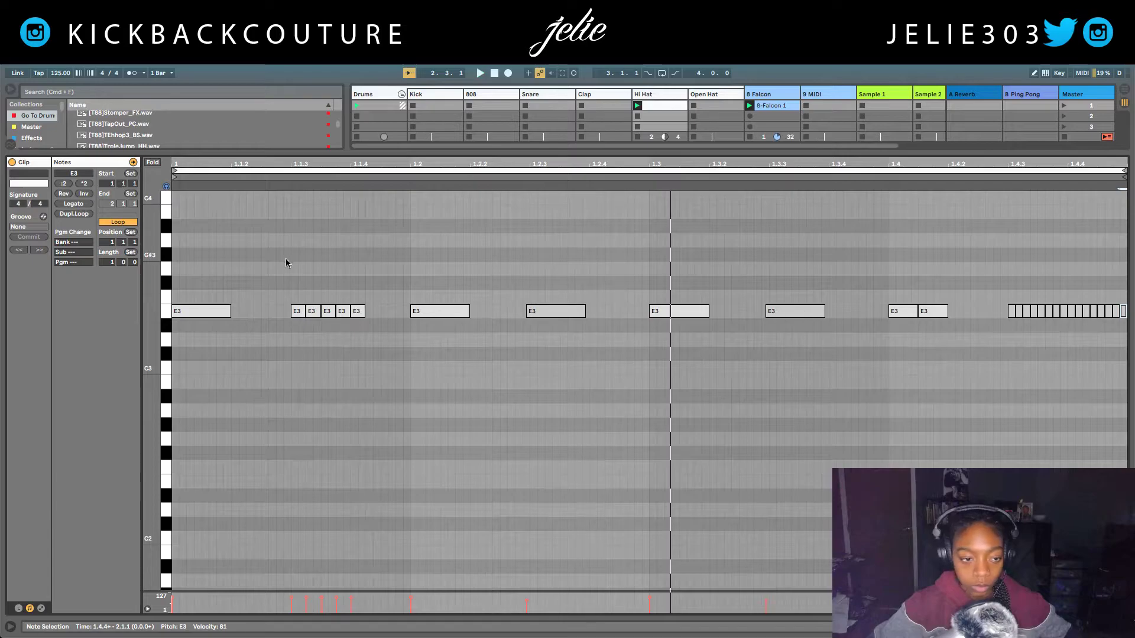
Duplicate the hi-hat loop to two bars and replace the fast roll at 2.4.3 with three equal E3 notes.
{"action": "left_click", "coordinate": [74, 214]}
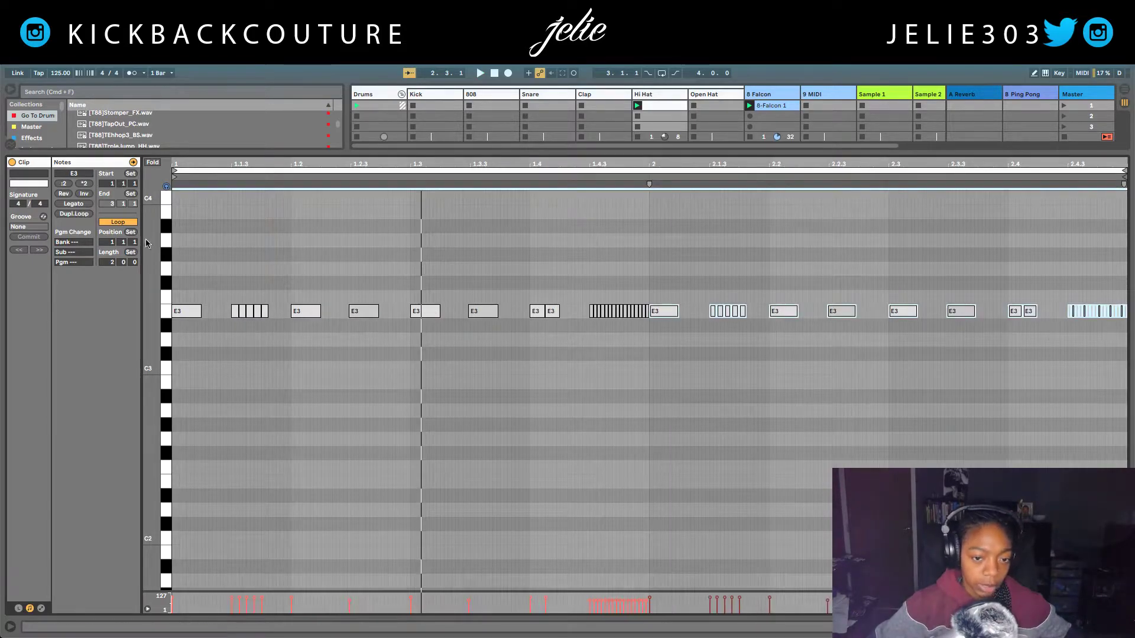
{"action": "left_click", "coordinate": [813, 296]}
{"action": "left_click_drag", "start_coordinate": [1060, 296], "coordinate": [1124, 350]}
{"action": "key", "text": "Delete"}
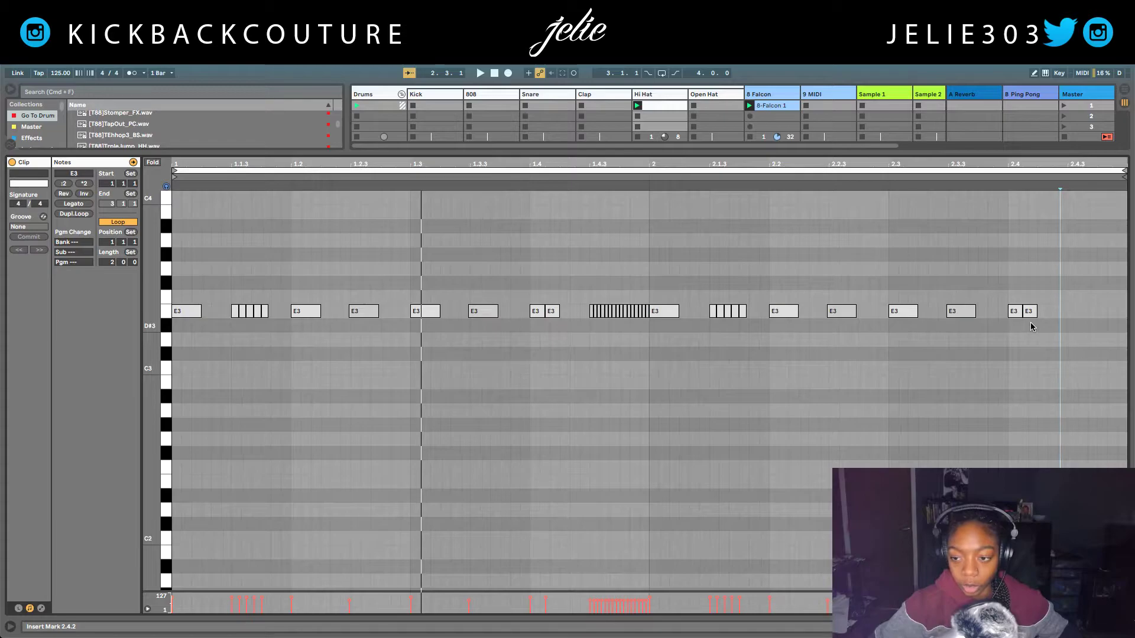
{"action": "double_click", "coordinate": [1071, 314]}
{"action": "key", "text": "super+d"}
{"action": "key", "text": "super+d"}
{"action": "key", "text": "space"}
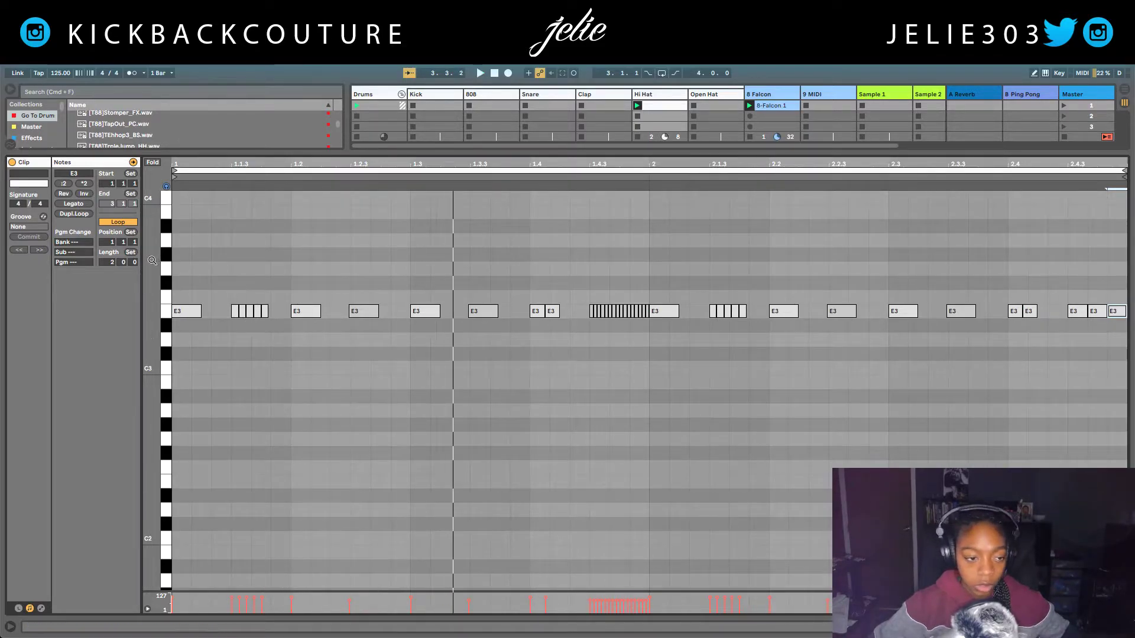
Duplicate the hi-hat loop to four bars and replace the fast roll at 3.4.3 with two consecutive E3 notes.
{"action": "left_click", "coordinate": [68, 215]}
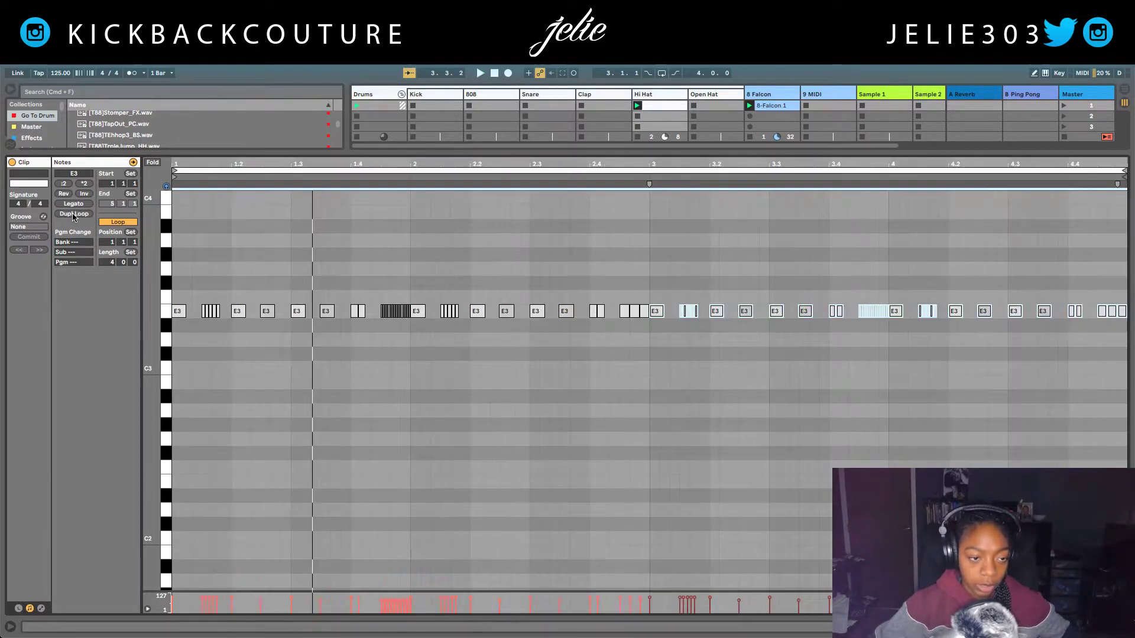
{"action": "left_click", "coordinate": [424, 344]}
{"action": "left_click_drag", "start_coordinate": [850, 288], "coordinate": [887, 333]}
{"action": "key", "text": "Delete"}
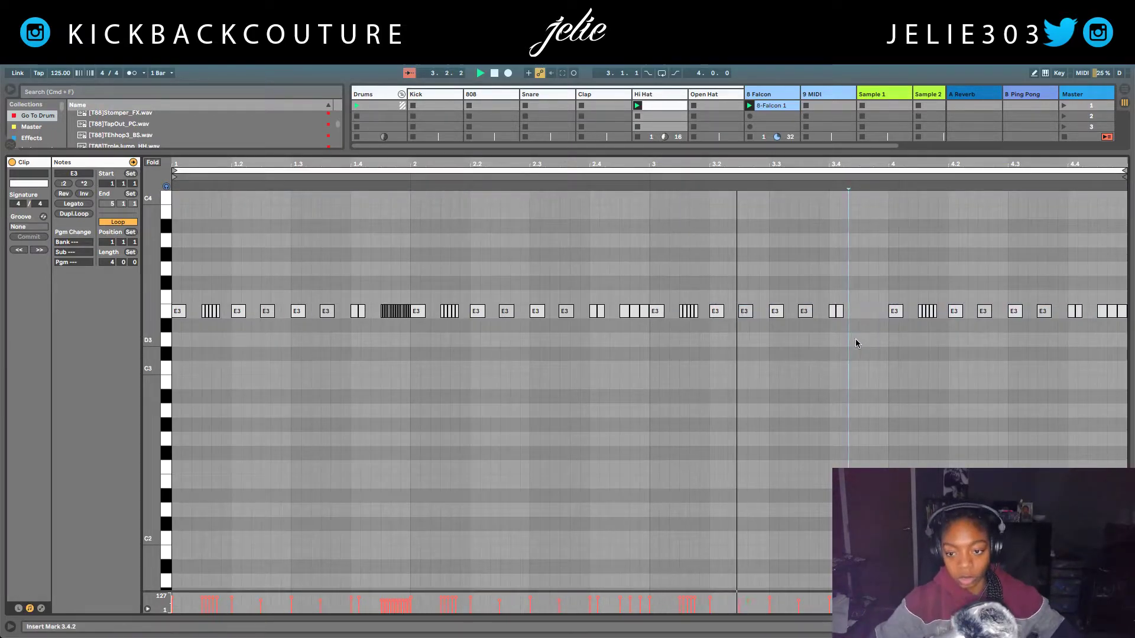
{"action": "double_click", "coordinate": [863, 312]}
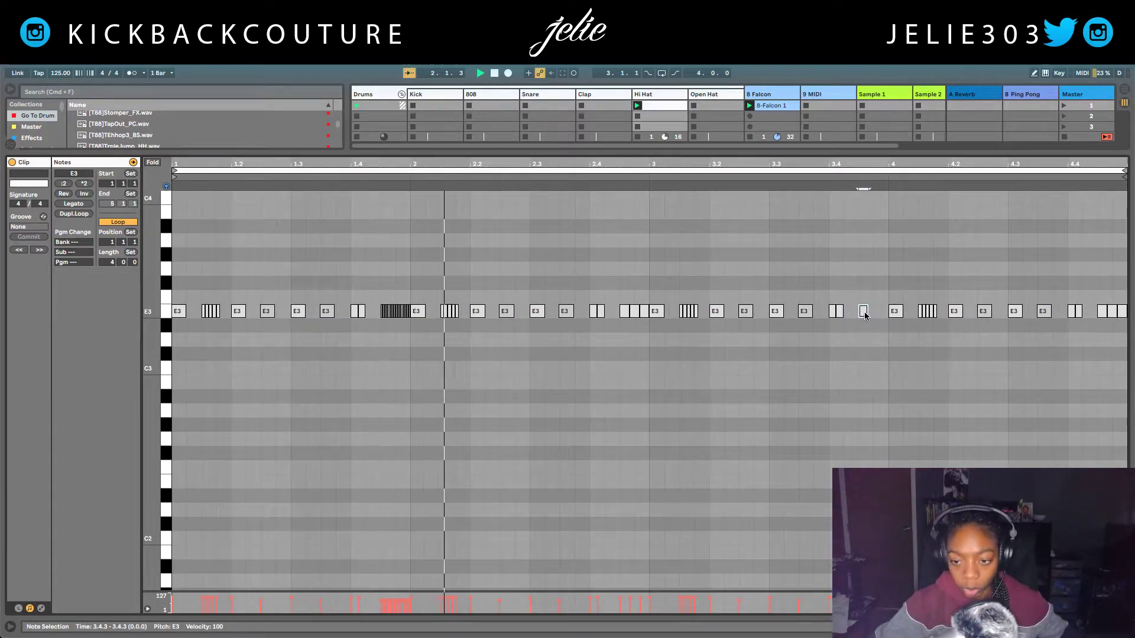
{"action": "key", "text": "shift+Right"}
{"action": "key", "text": "super+d"}
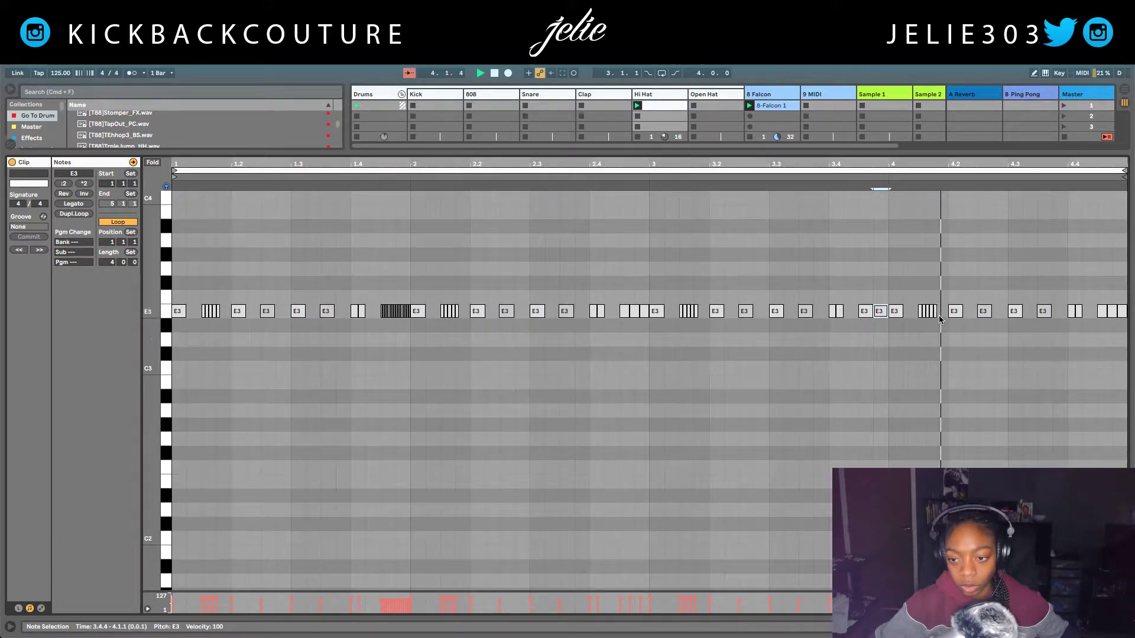
Replace the three hi-hat notes at 4.4.3 with four short E3 notes running to the clip's end.
{"action": "left_click_drag", "start_coordinate": [1095, 290], "coordinate": [1118, 322]}
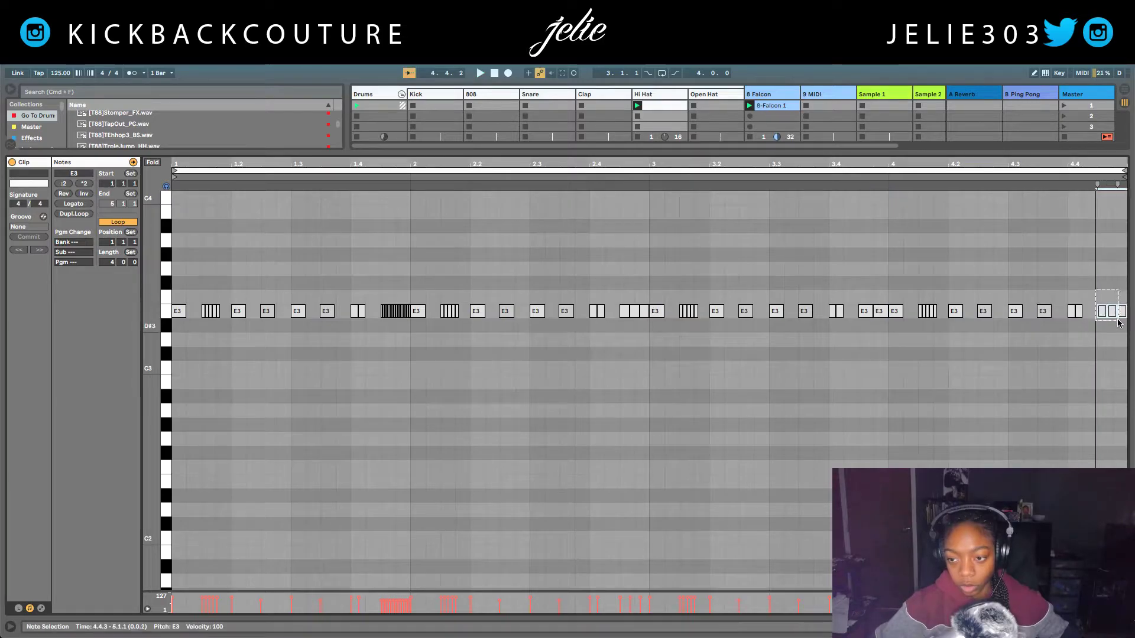
{"action": "key", "text": "Delete"}
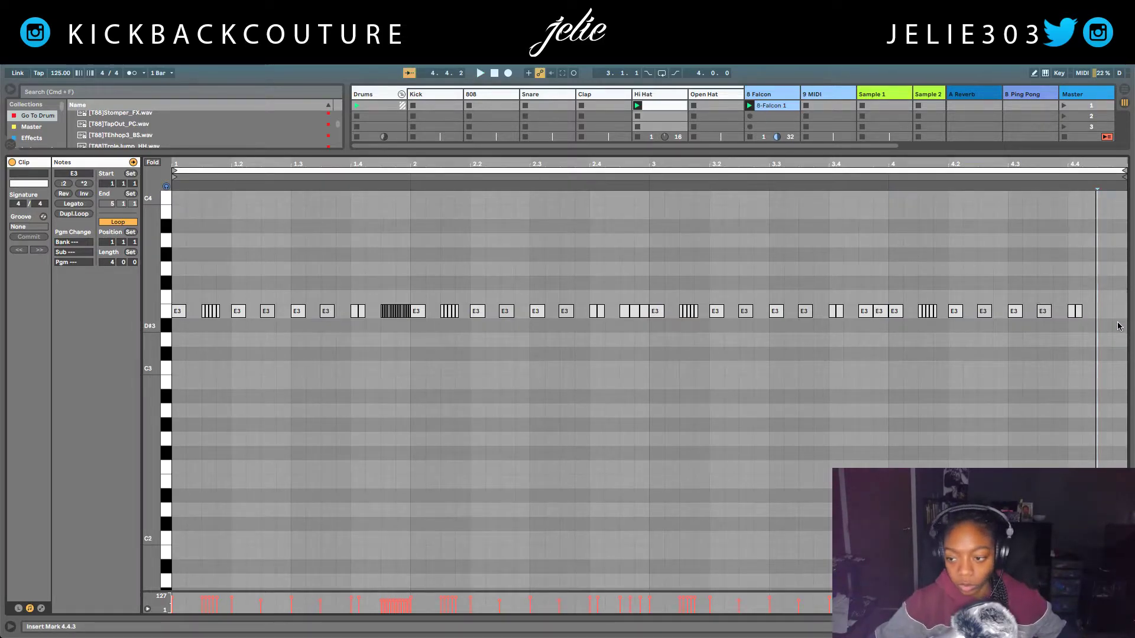
{"action": "double_click", "coordinate": [1101, 315]}
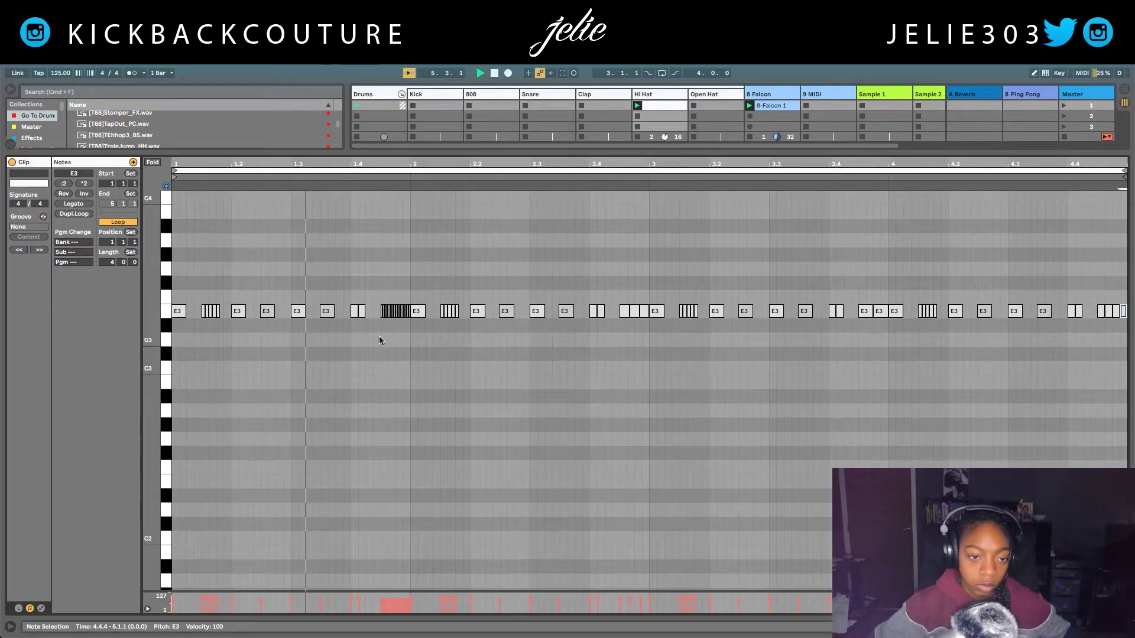
Raise the Hi Hat track's A-Reverb send to about -37 dB and add an EQ Eight to the track.
{"action": "left_click_drag", "start_coordinate": [409, 152], "coordinate": [446, 452]}
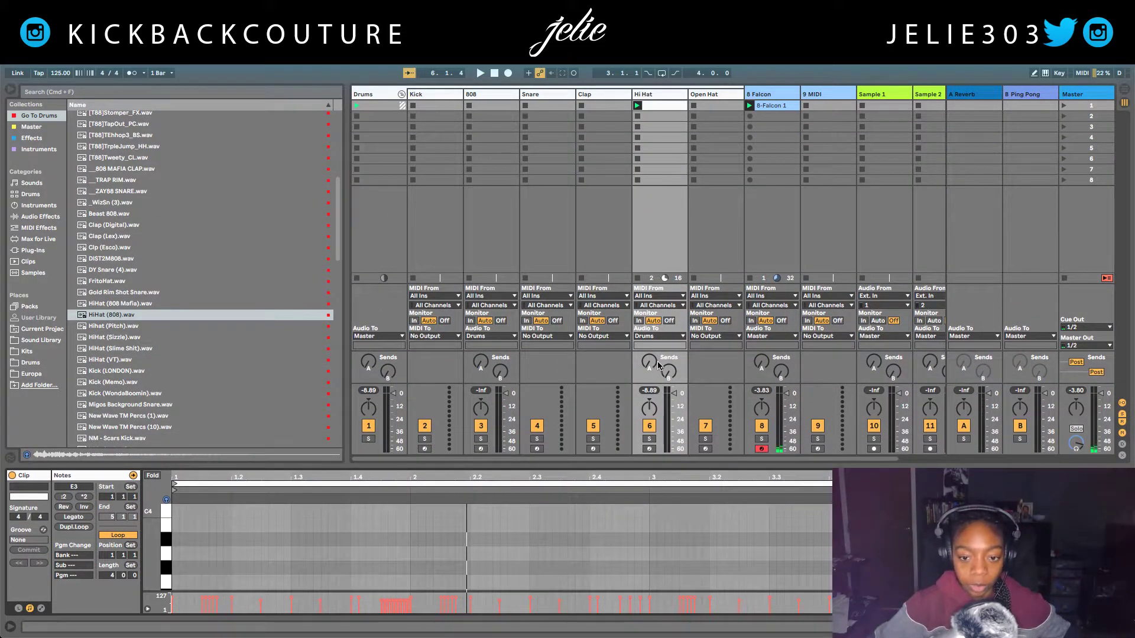
{"action": "left_click_drag", "start_coordinate": [650, 363], "coordinate": [648, 370]}
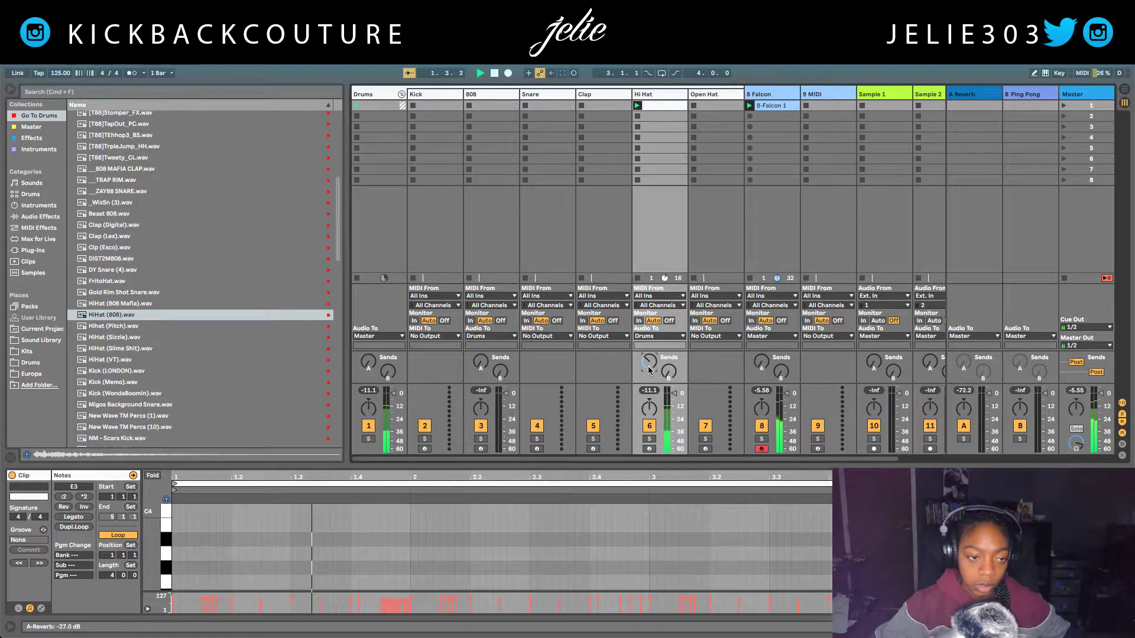
{"action": "double_click", "coordinate": [656, 100]}
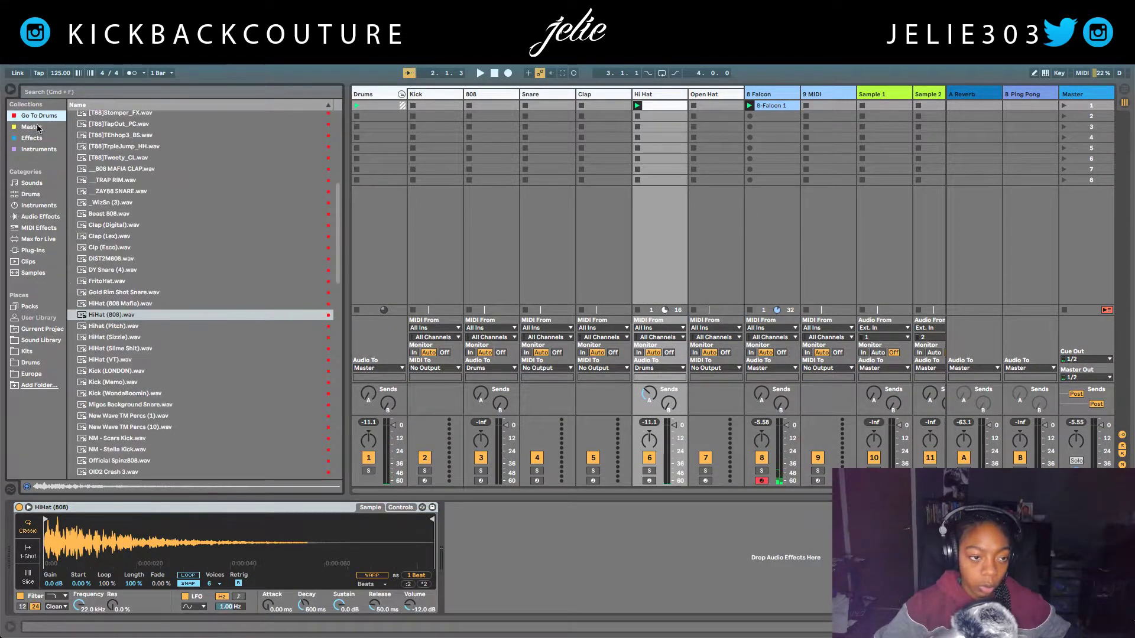
{"action": "left_click", "coordinate": [33, 138]}
{"action": "left_click", "coordinate": [37, 217]}
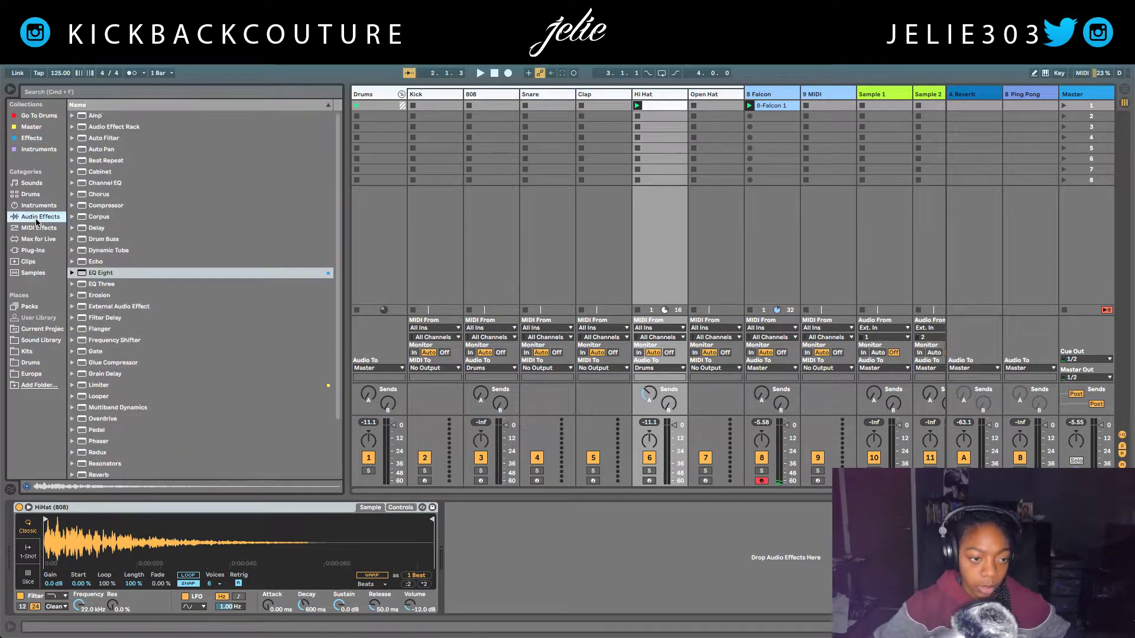
{"action": "double_click", "coordinate": [110, 273]}
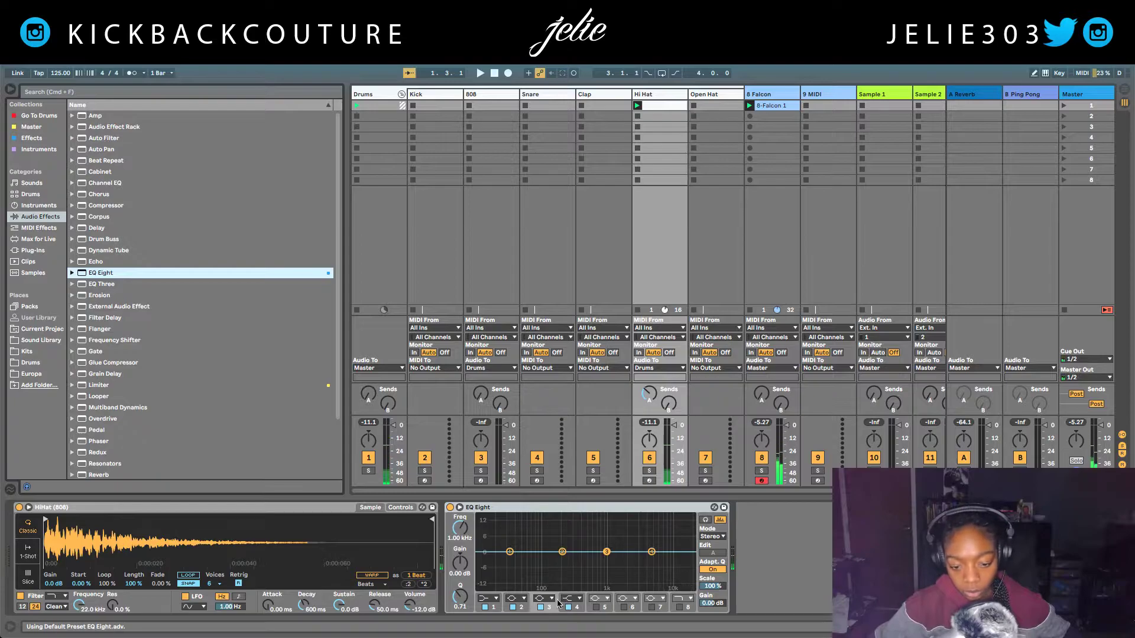
Turn EQ Eight's first band into a low cut at about 7.74 kHz with a Q of about 0.32.
{"action": "left_click", "coordinate": [491, 598]}
{"action": "left_click", "coordinate": [484, 527]}
{"action": "left_click_drag", "start_coordinate": [509, 551], "coordinate": [663, 571]}
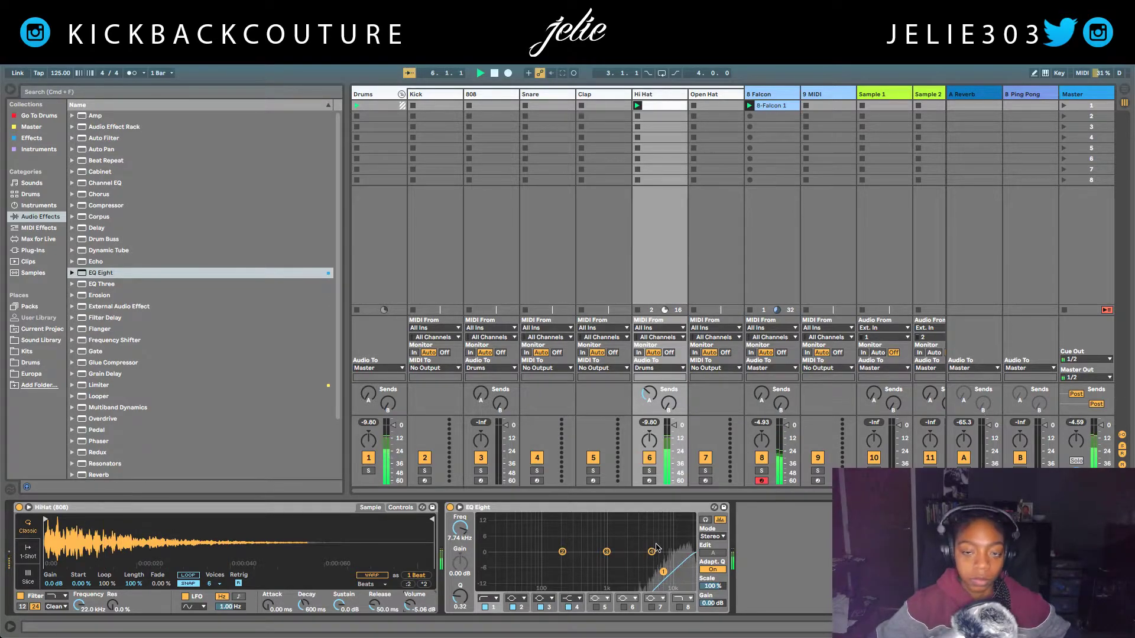
Load K.C. Spyder Guts 808.wav from the Kits folder onto the 808 track in 1-Shot mode and arm the track.
{"action": "left_click", "coordinate": [481, 104]}
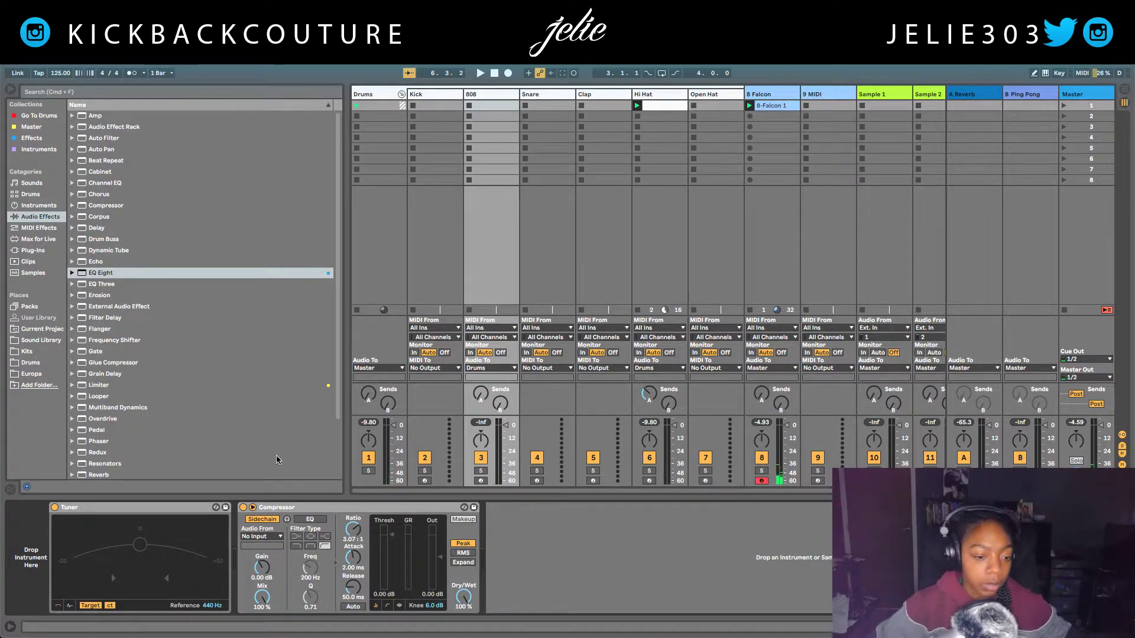
{"action": "left_click", "coordinate": [28, 351]}
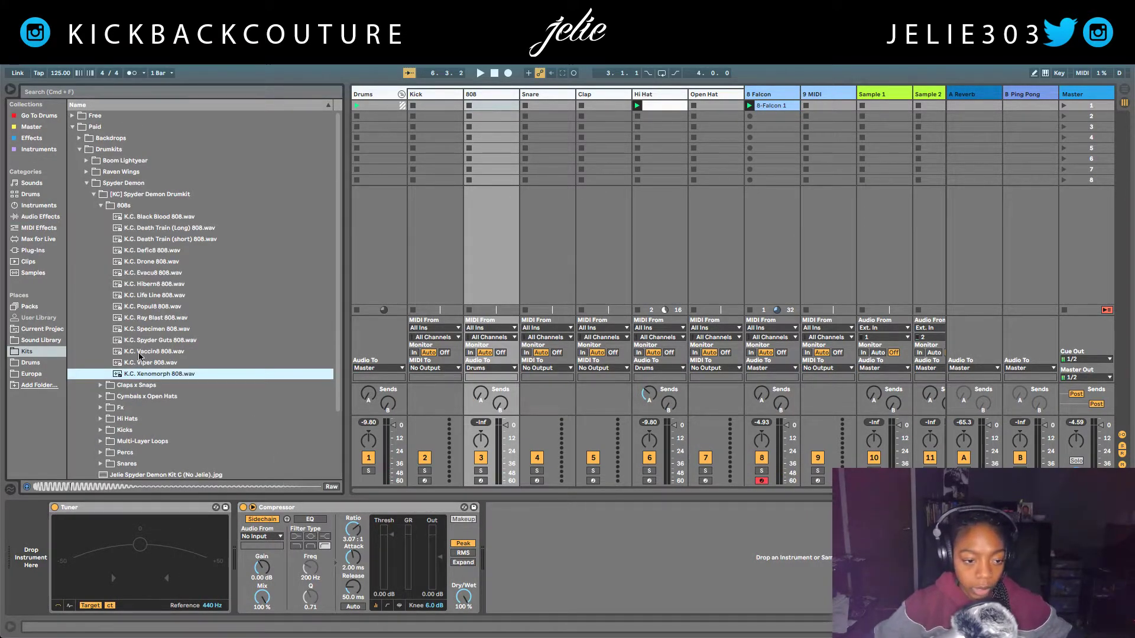
{"action": "double_click", "coordinate": [153, 341]}
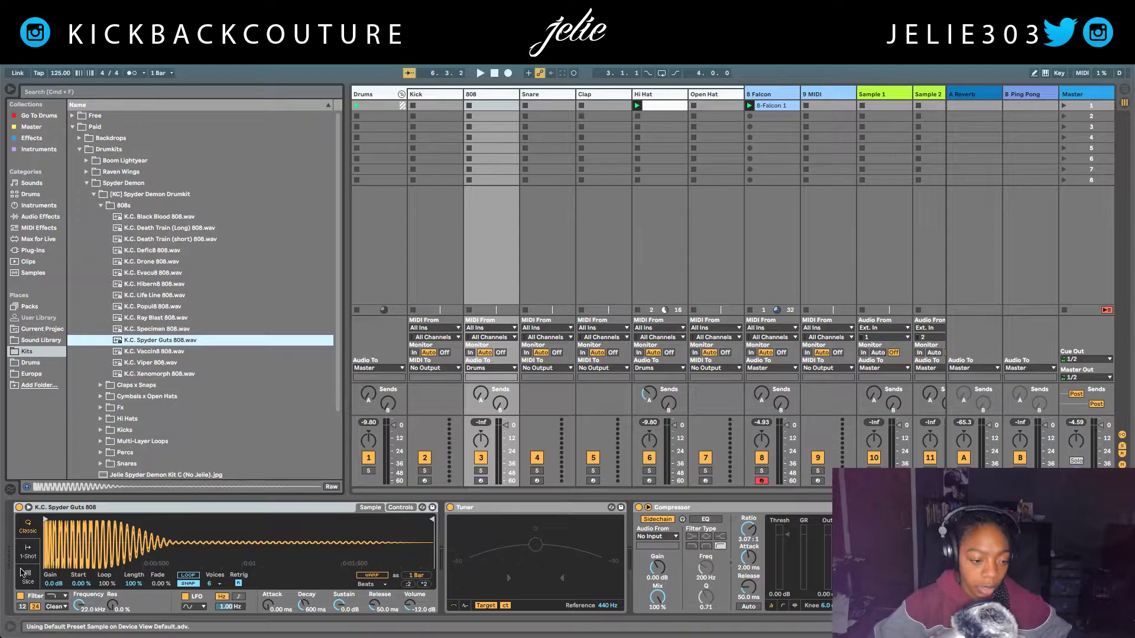
{"action": "left_click", "coordinate": [27, 555]}
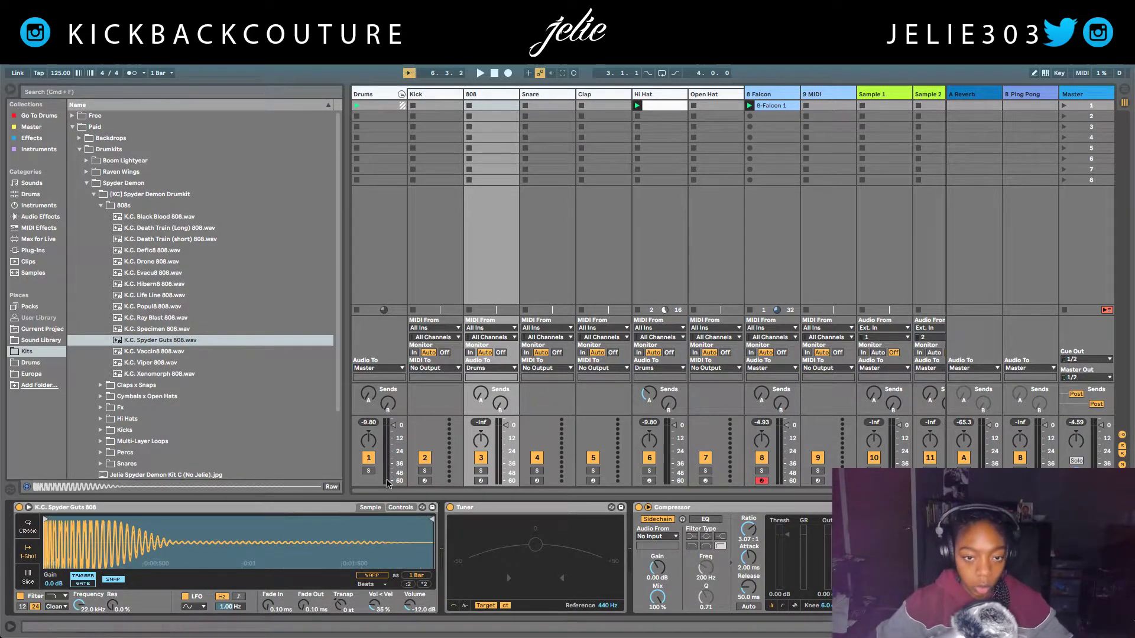
{"action": "left_click", "coordinate": [480, 481]}
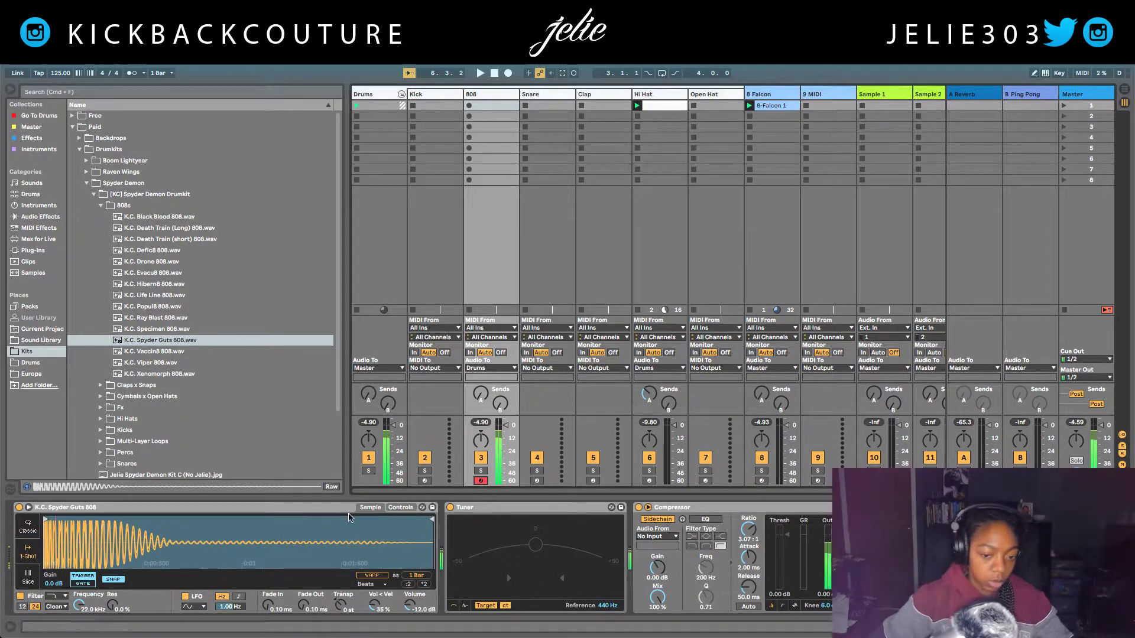
Discard the captured MIDI clip and record an eight-bar bassline into the 808 track's first slot.
{"action": "key", "text": "super+shift+c"}
{"action": "key", "text": "Delete"}
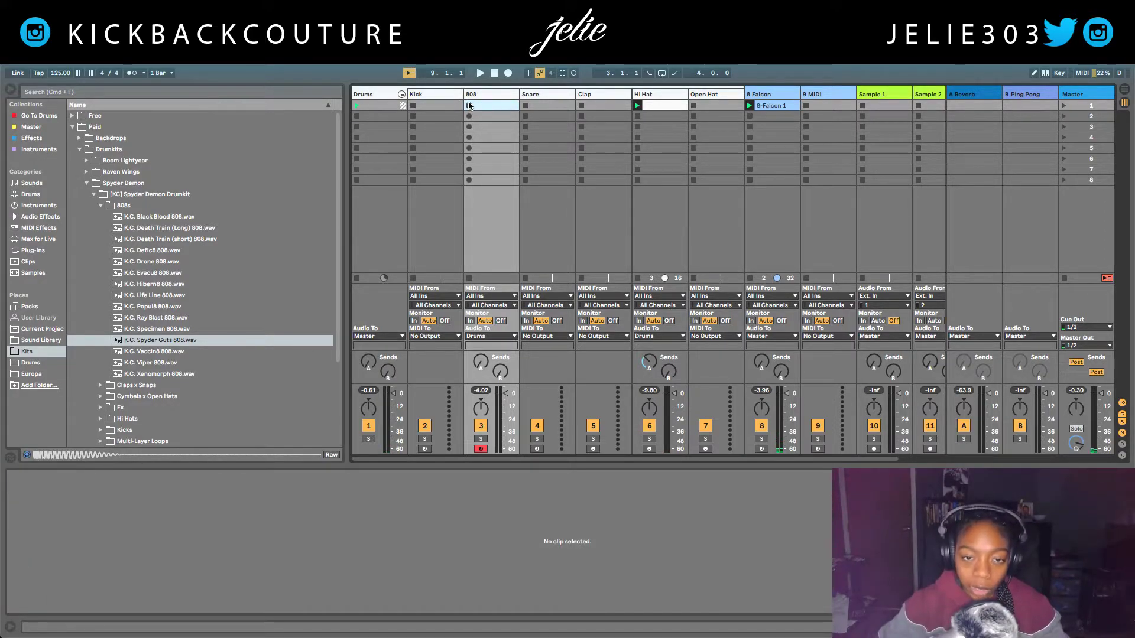
{"action": "left_click", "coordinate": [470, 107]}
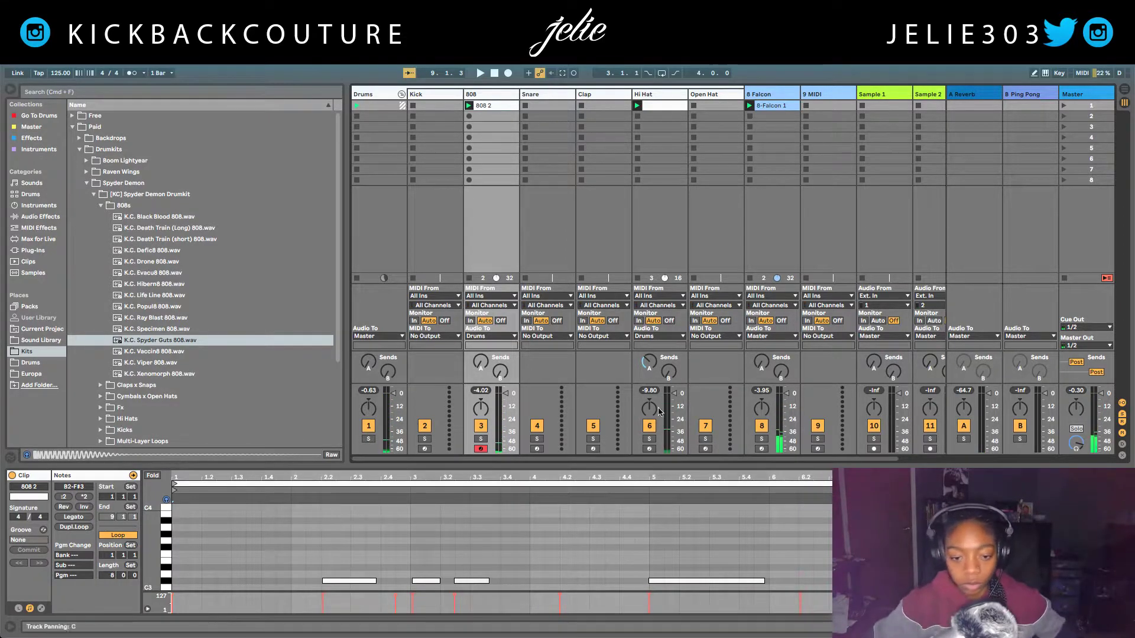
Enlarge the note editor, quantize all notes of the recorded 808 clip and play it back.
{"action": "left_click_drag", "start_coordinate": [677, 465], "coordinate": [556, 204]}
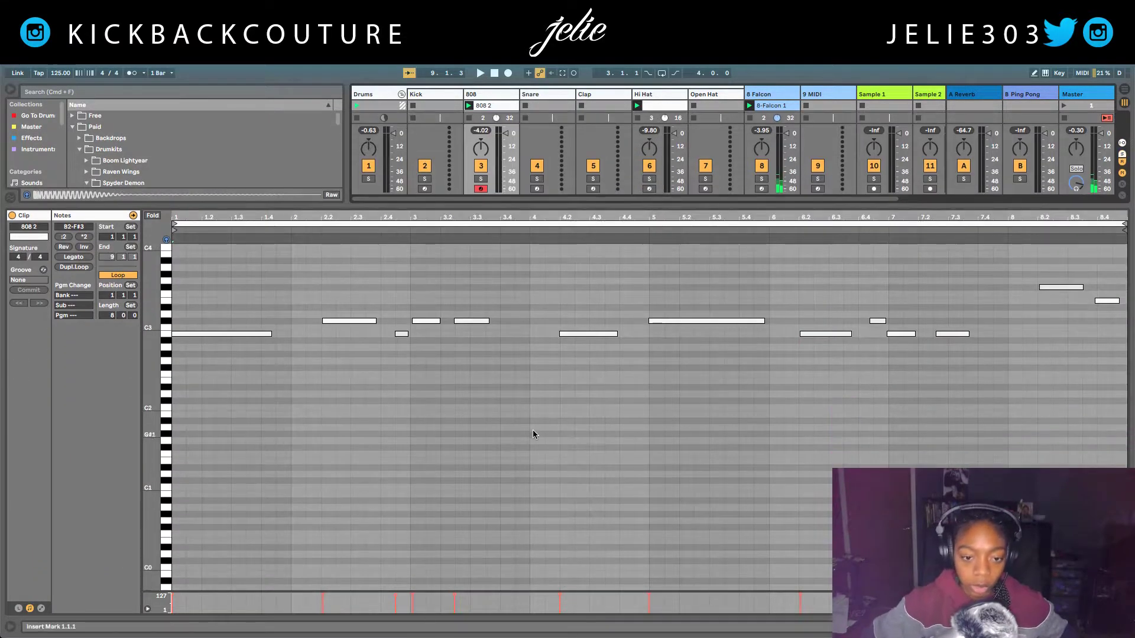
{"action": "key", "text": "super+a"}
{"action": "key", "text": "super+u"}
{"action": "key", "text": "space"}
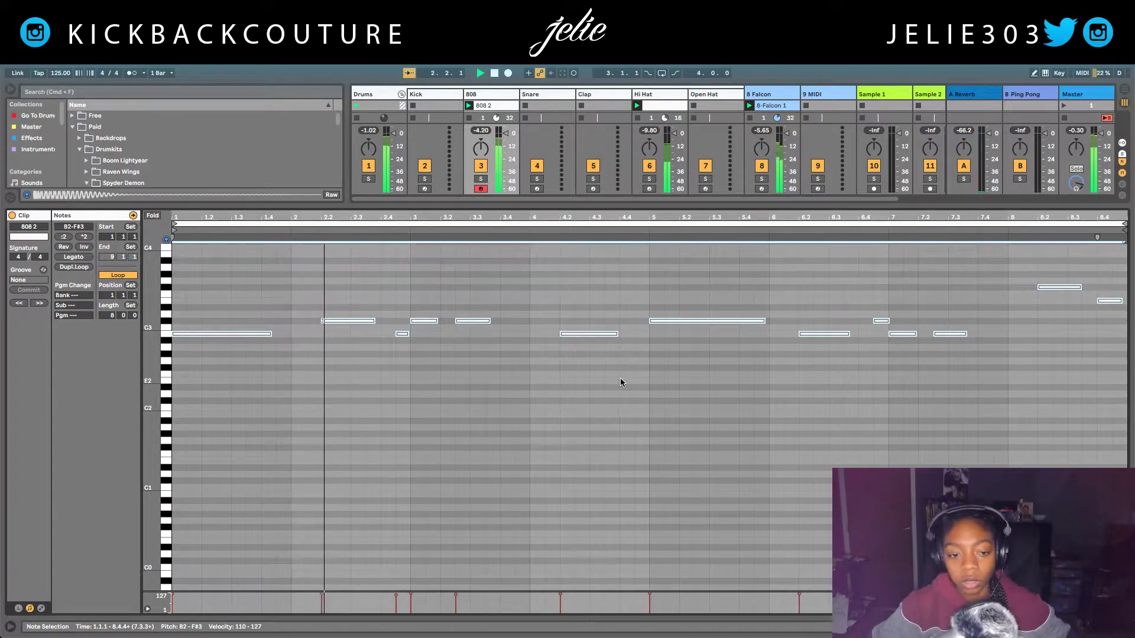
Show the 8-Falcon 1 chords alongside the 808 clip and raise the 808 note at 7.1.1 to G3.
{"action": "left_click", "coordinate": [779, 107], "text": "super"}
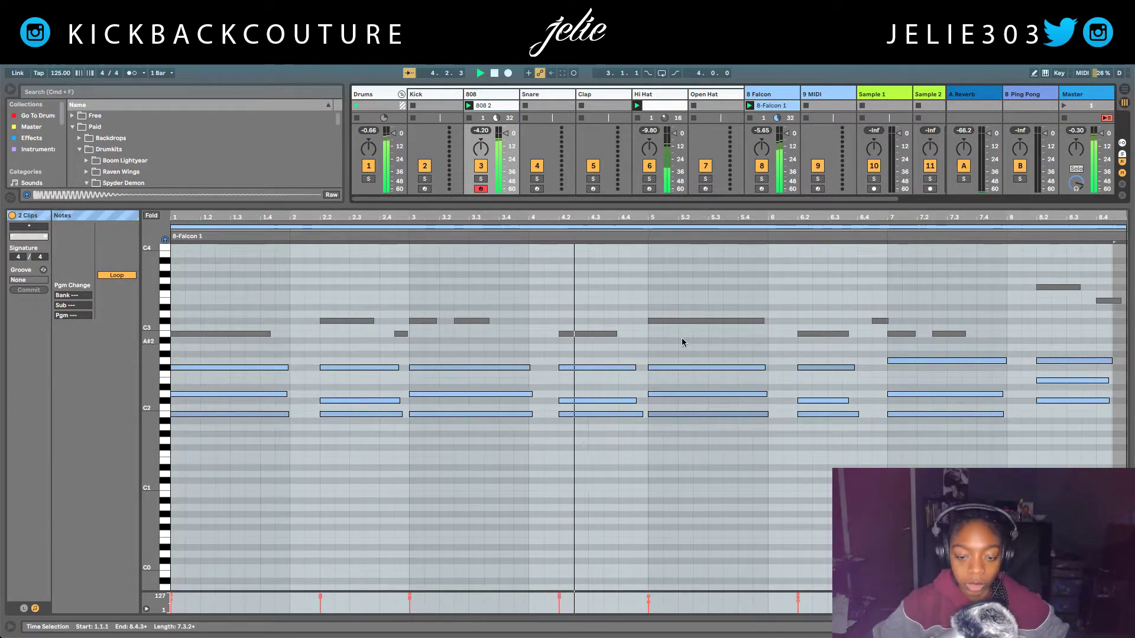
{"action": "left_click", "coordinate": [901, 334]}
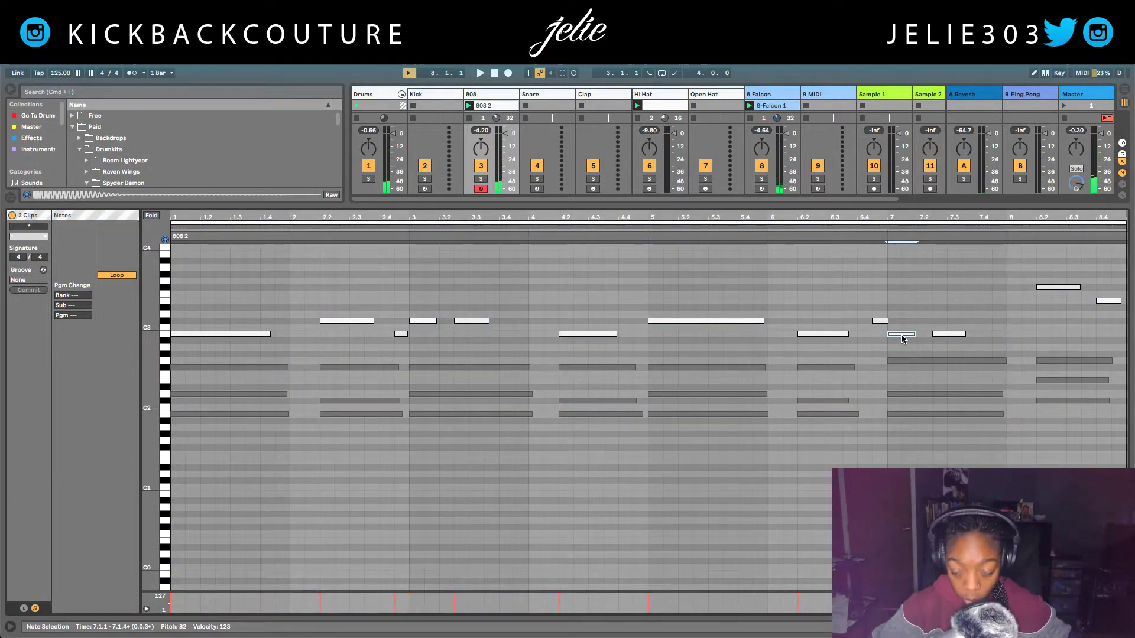
{"action": "left_click_drag", "start_coordinate": [902, 338], "coordinate": [900, 284]}
{"action": "left_click", "coordinate": [945, 335]}
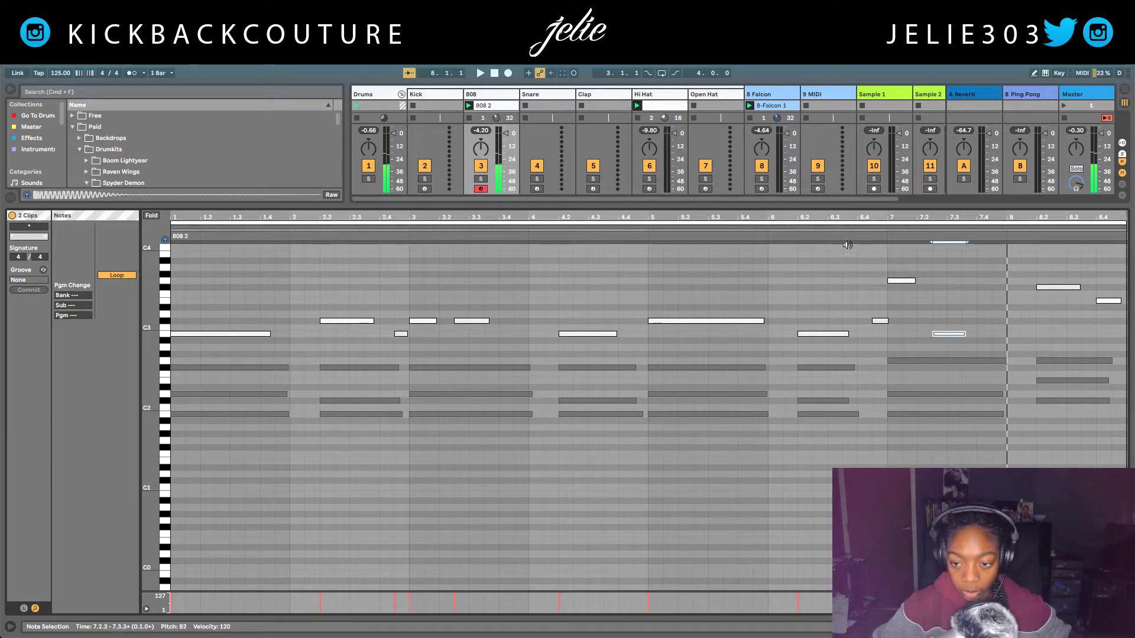
{"action": "key", "text": "space"}
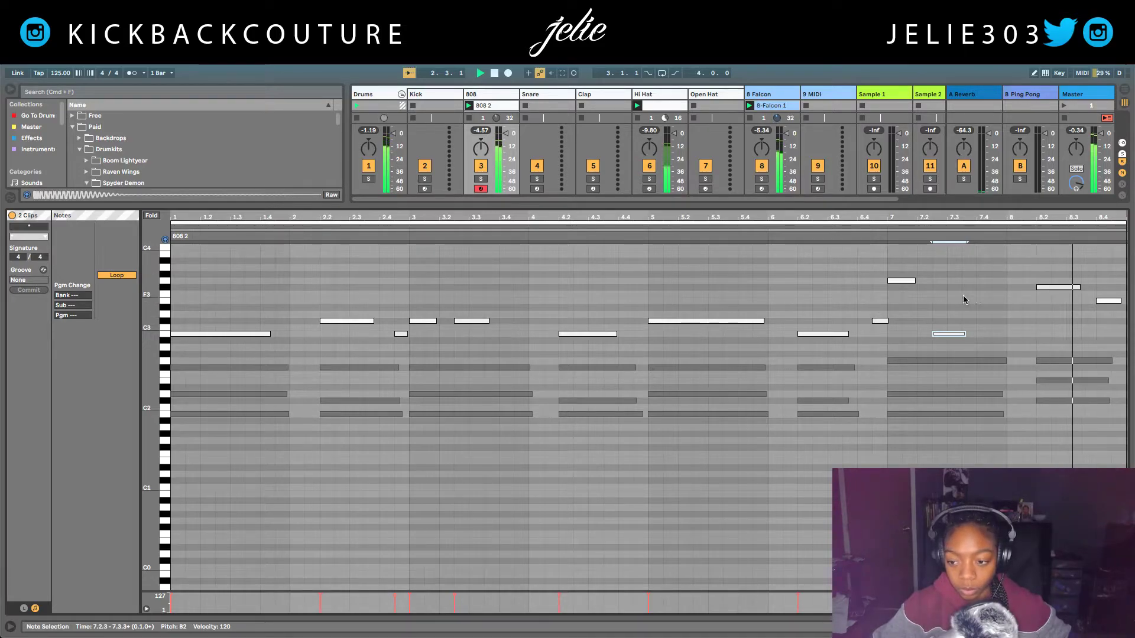
Lower the 808 note at 8.2.1 to C#3, audition the note at 8.4.1 and play the beat.
{"action": "left_click", "coordinate": [1056, 288]}
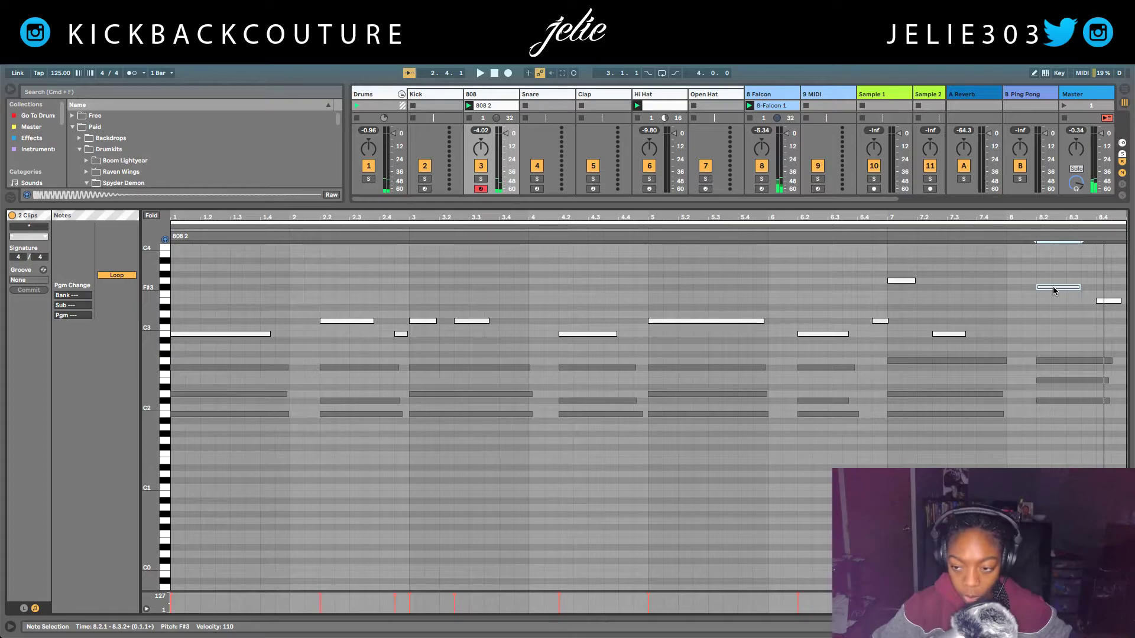
{"action": "left_click_drag", "start_coordinate": [1055, 291], "coordinate": [1056, 325]}
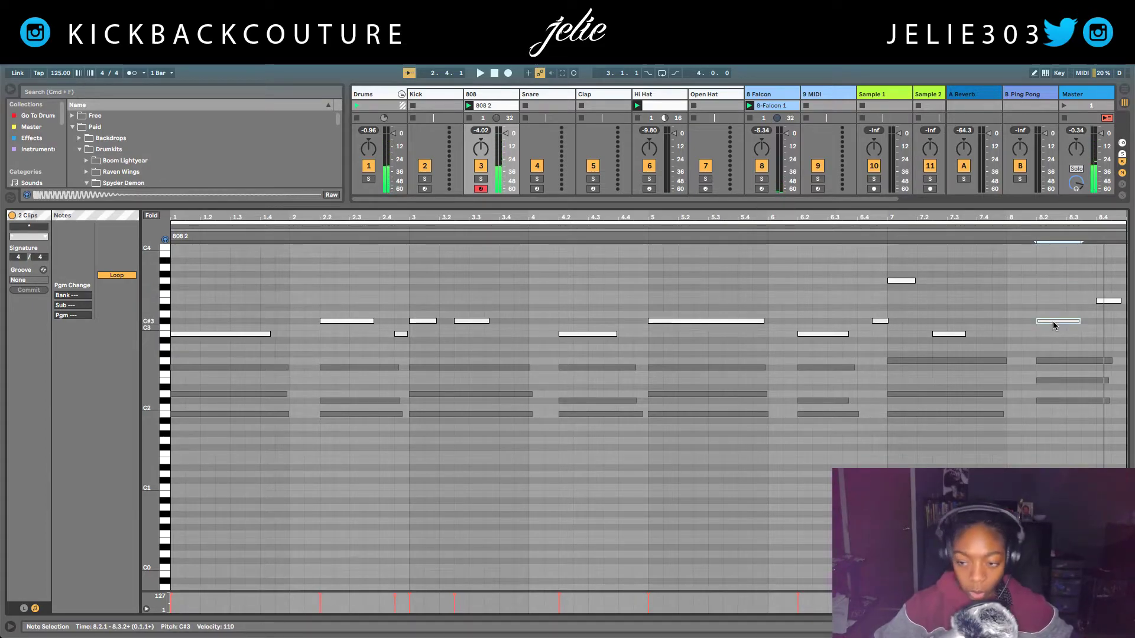
{"action": "left_click", "coordinate": [1107, 302]}
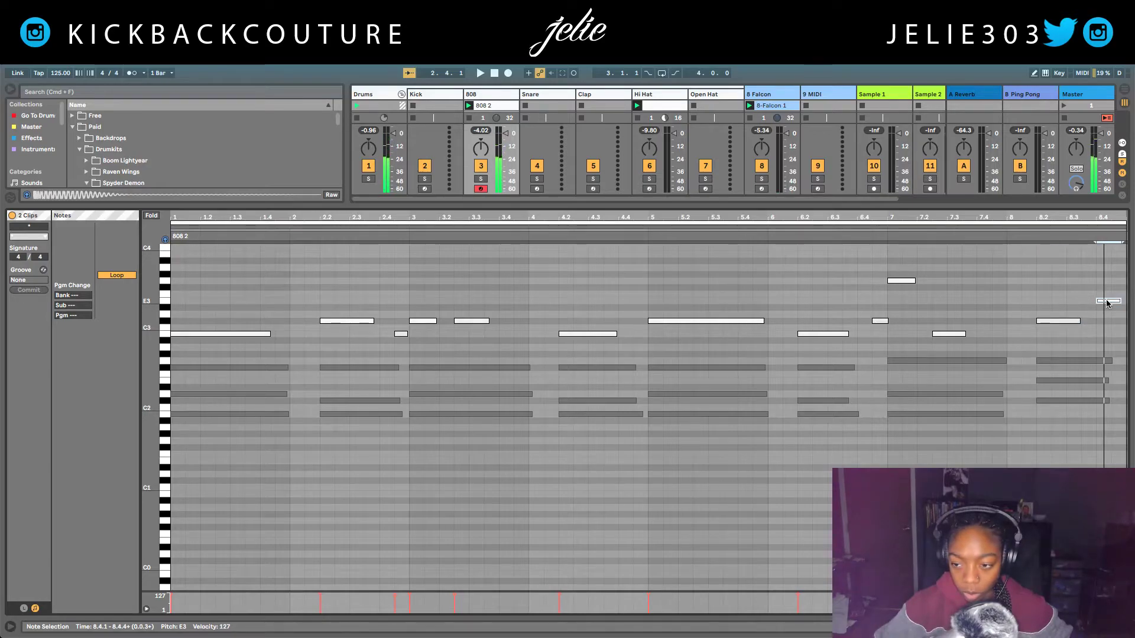
{"action": "left_click_drag", "start_coordinate": [1107, 300], "coordinate": [1101, 304]}
{"action": "key", "text": "space"}
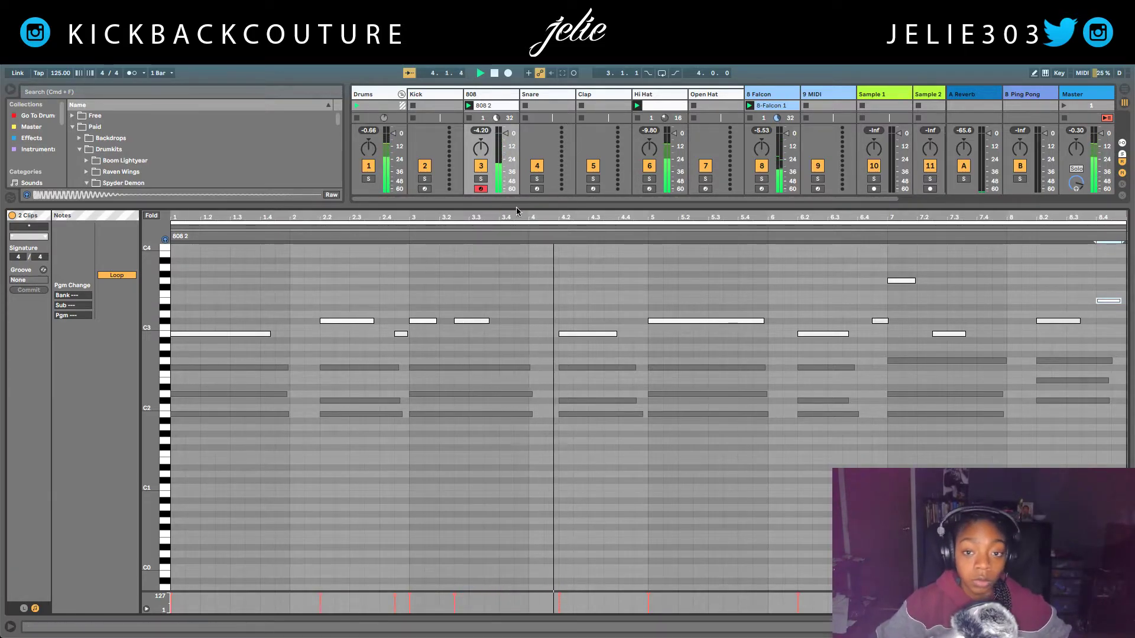
Select the Kick track and collapse the 808s, Spyder Demon and Drumkits folders in the browser.
{"action": "left_click", "coordinate": [431, 94]}
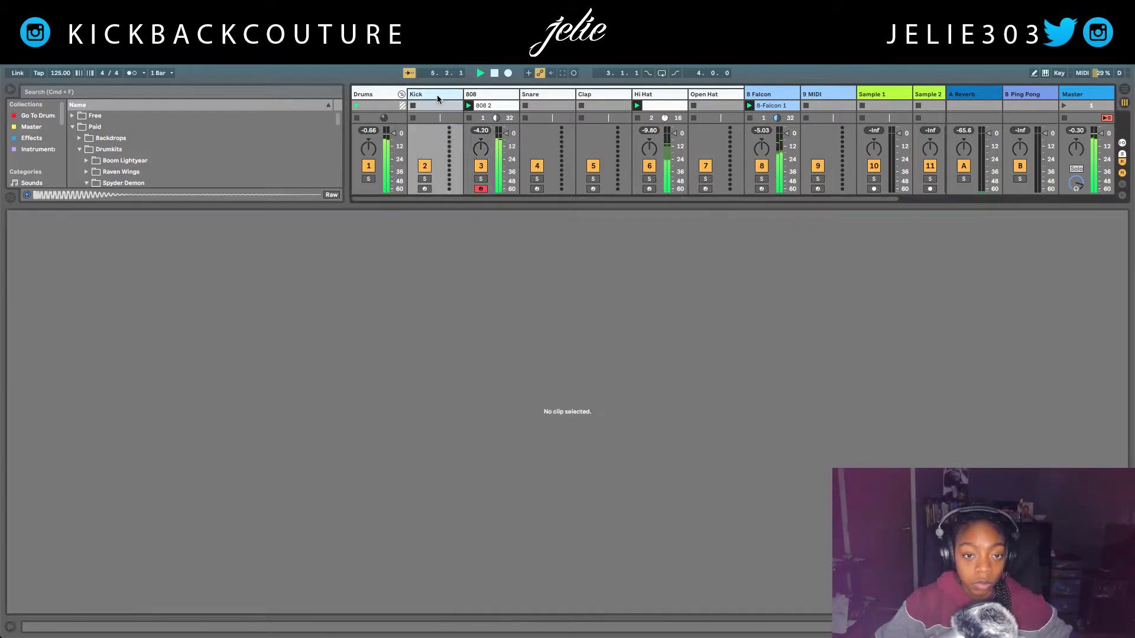
{"action": "left_click", "coordinate": [100, 205]}
{"action": "left_click", "coordinate": [94, 194]}
{"action": "left_click", "coordinate": [84, 183]}
{"action": "left_click", "coordinate": [79, 149]}
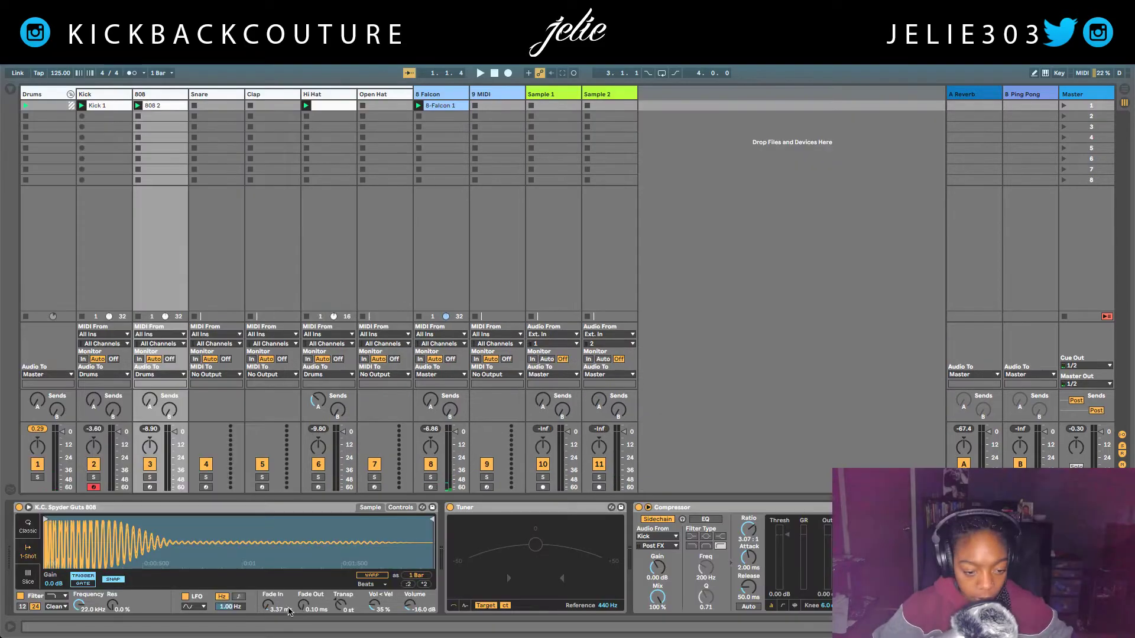
Set the 808 sample's fade-in to 27.0 ms, playing the beat with the 808 and Kick tracks soloed.
{"action": "left_click_drag", "start_coordinate": [267, 607], "coordinate": [265, 611]}
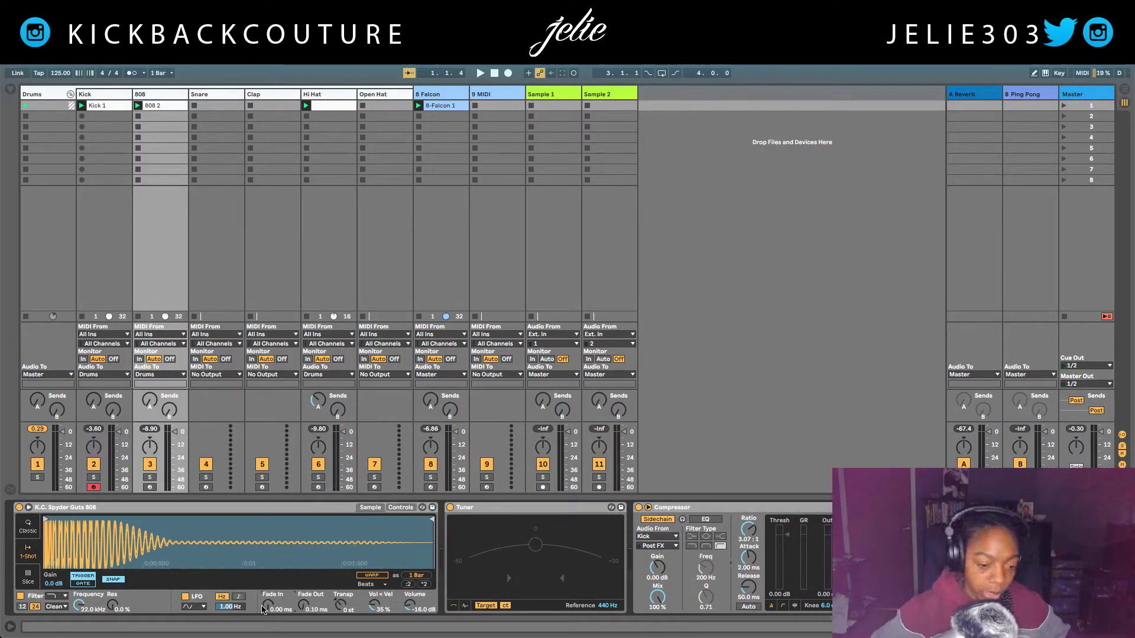
{"action": "left_click_drag", "start_coordinate": [270, 611], "coordinate": [272, 609]}
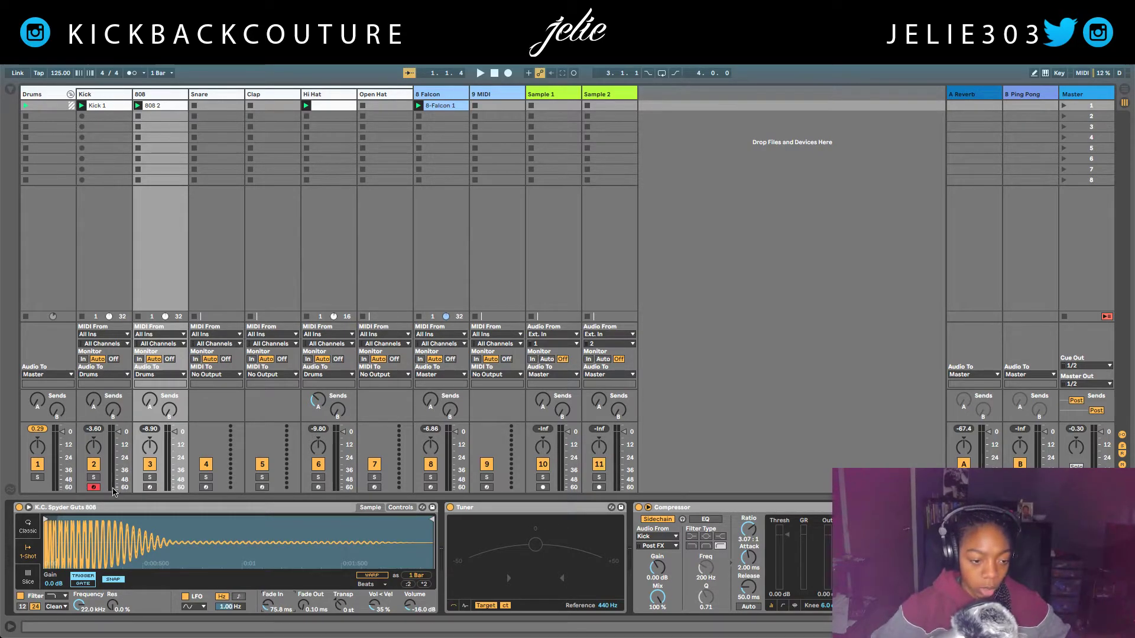
{"action": "left_click", "coordinate": [150, 478]}
{"action": "key", "text": "space"}
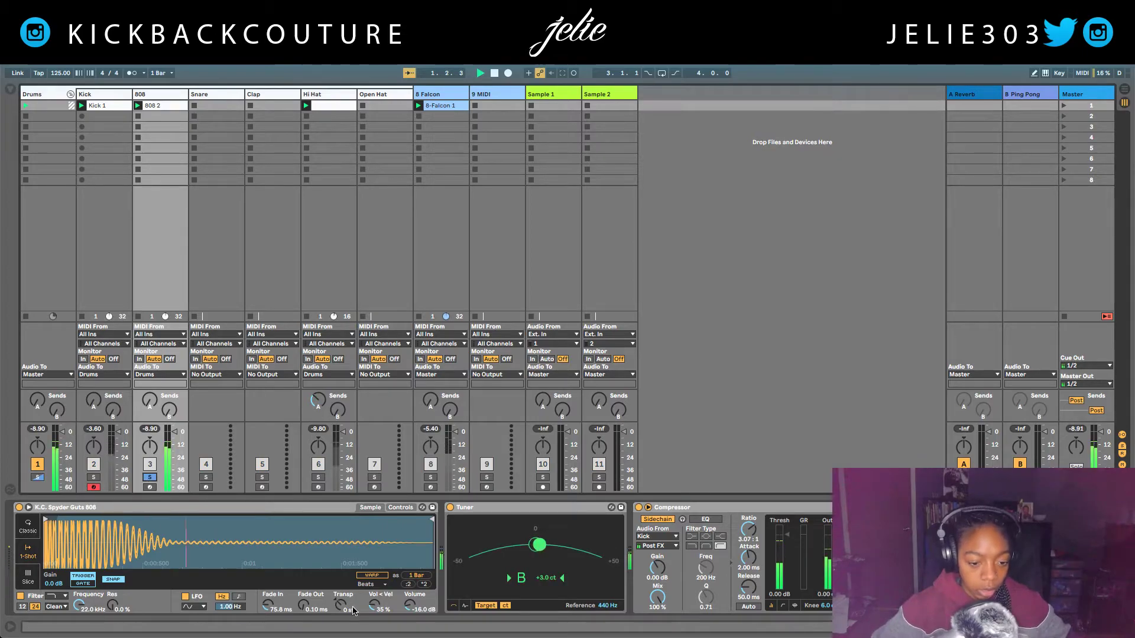
{"action": "left_click_drag", "start_coordinate": [273, 607], "coordinate": [274, 611]}
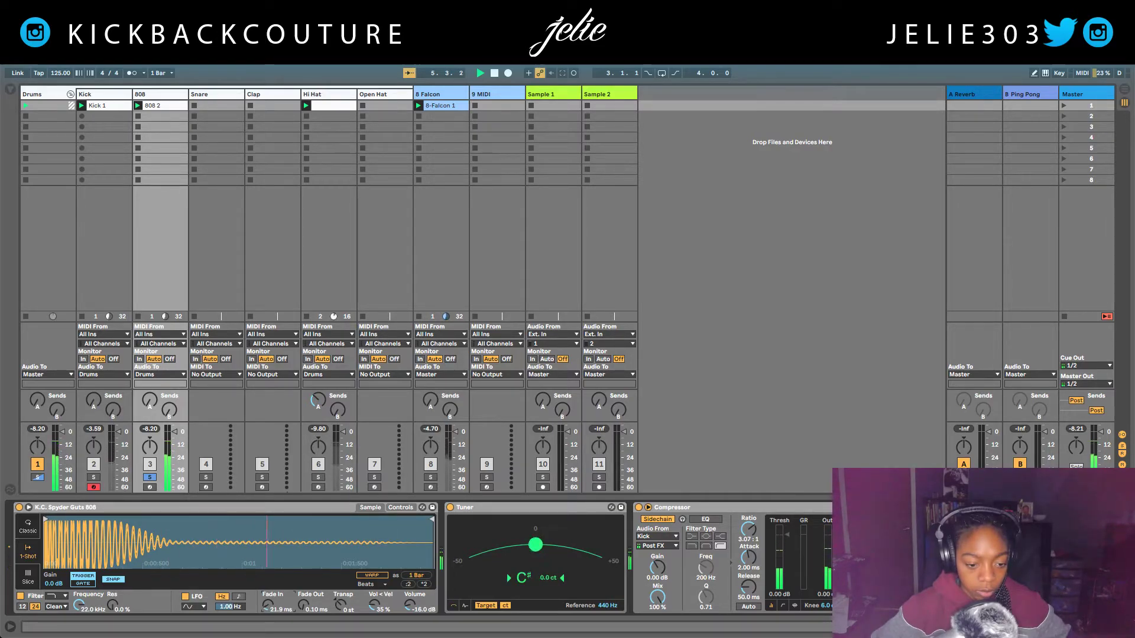
{"action": "left_click_drag", "start_coordinate": [273, 610], "coordinate": [273, 610]}
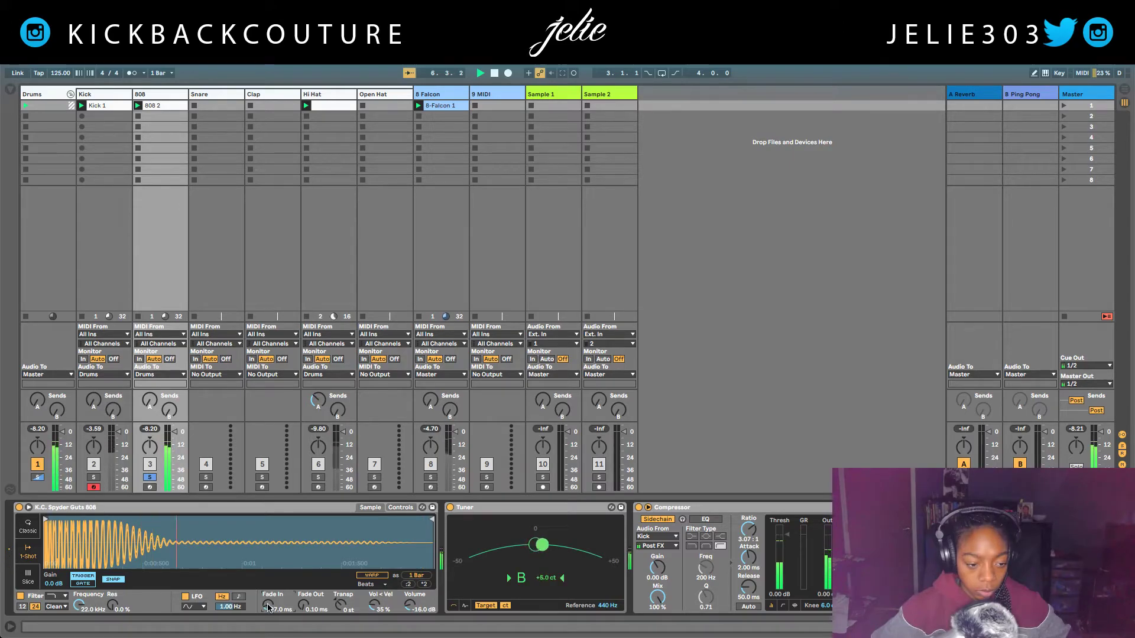
{"action": "left_click", "coordinate": [93, 477]}
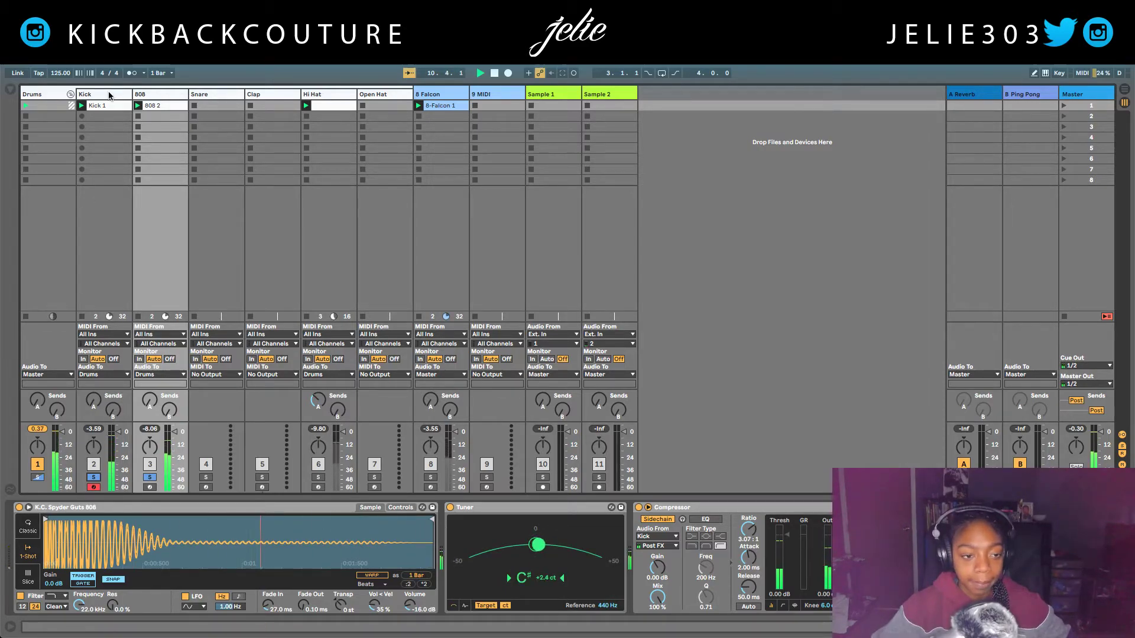
Select all notes in the 808 2 clip and in the Kick 1 clip, and play the soloed pair briefly.
{"action": "double_click", "coordinate": [152, 105]}
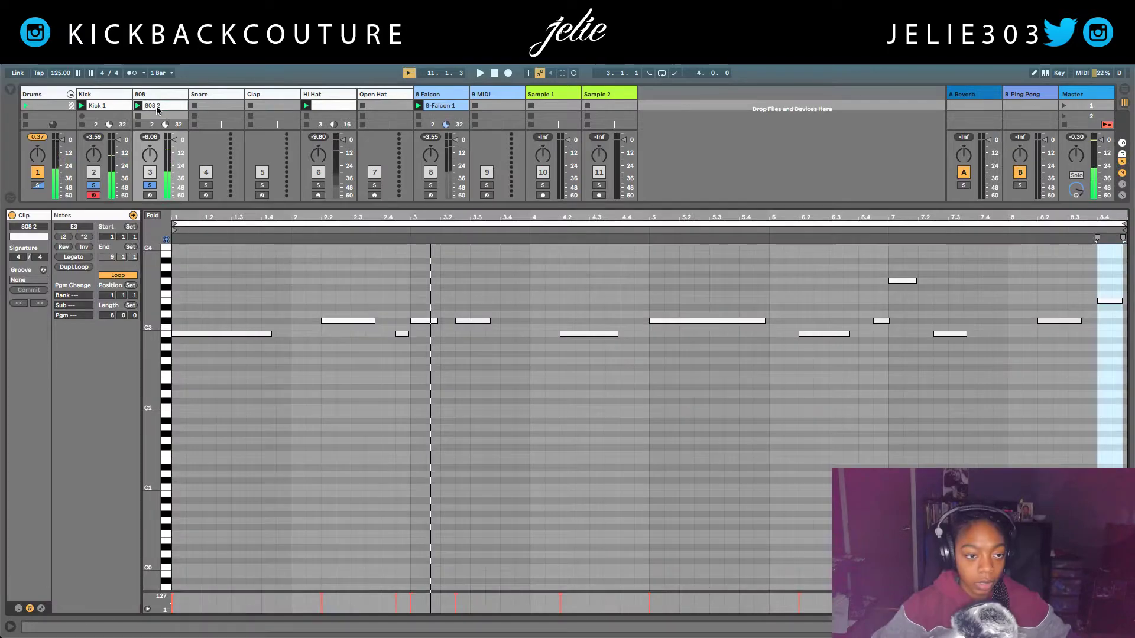
{"action": "left_click", "coordinate": [250, 374]}
{"action": "key", "text": "ctrl+a"}
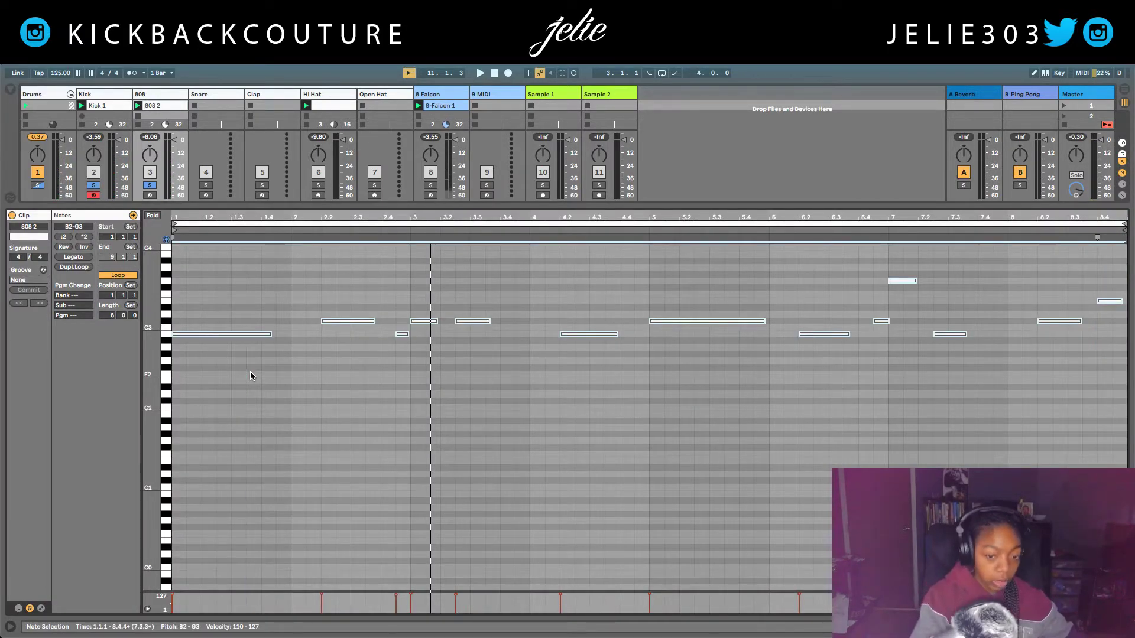
{"action": "left_click", "coordinate": [110, 109]}
{"action": "left_click", "coordinate": [257, 428]}
{"action": "key", "text": "ctrl+a"}
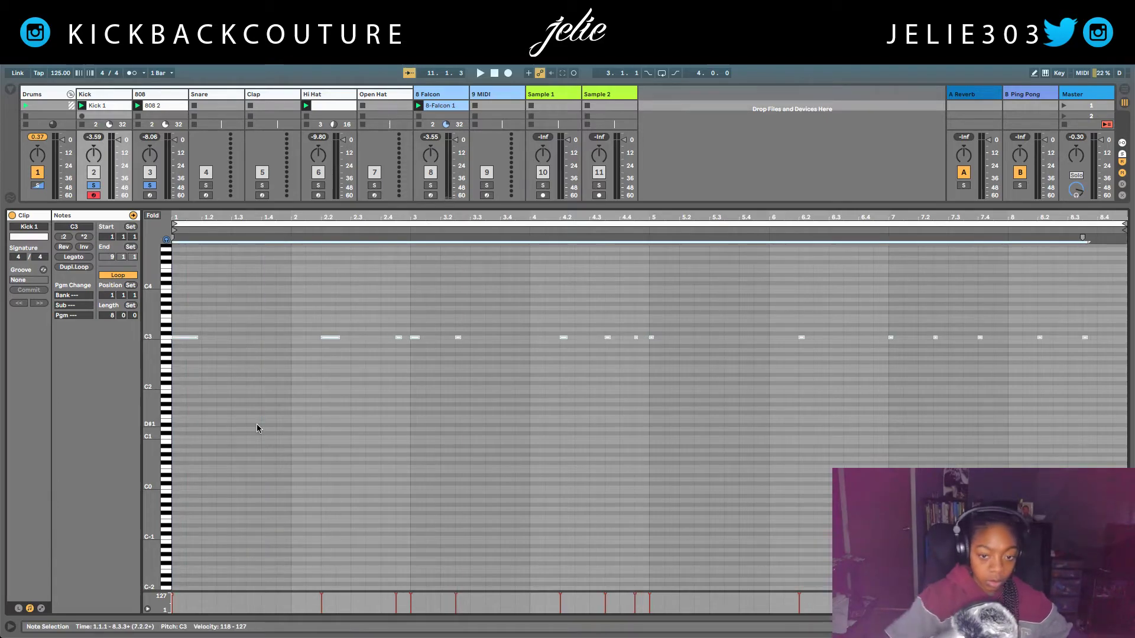
{"action": "key", "text": "space"}
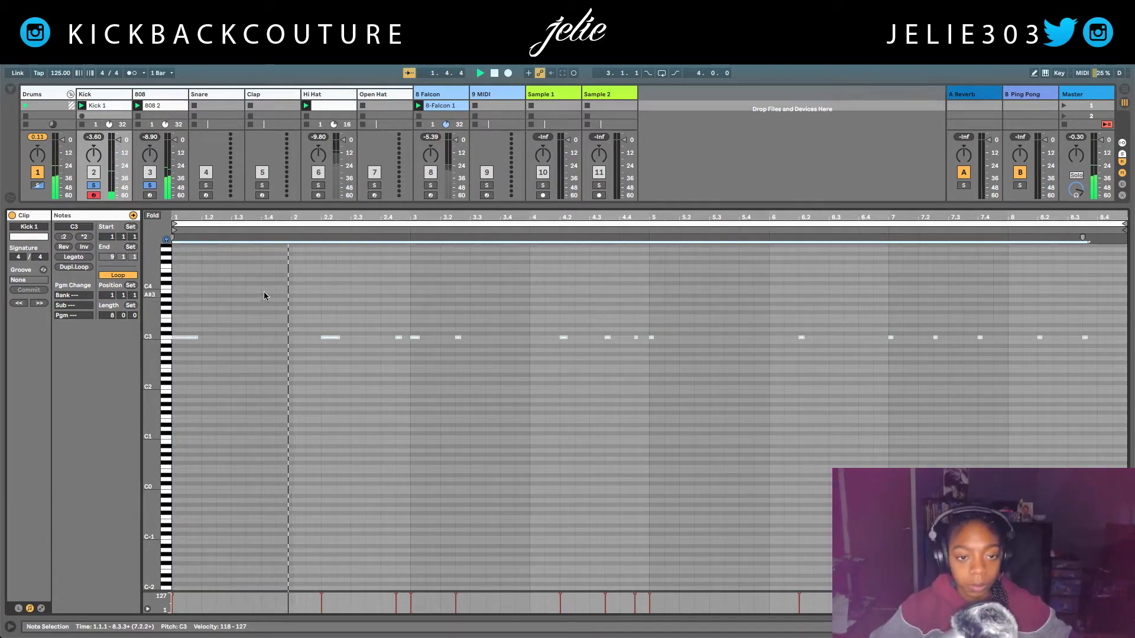
{"action": "key", "text": "space"}
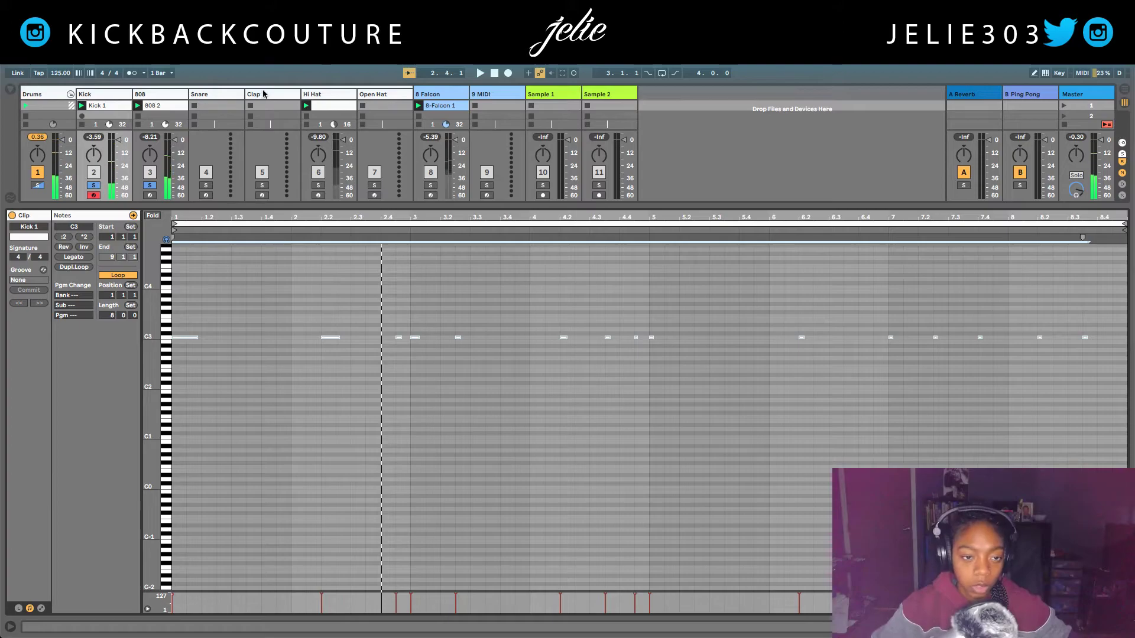
Search the Go To Drums collection for "clap", load __808 MAFIA CLAP.wav onto the Clap track and set it to 1-Shot mode.
{"action": "left_click", "coordinate": [257, 106]}
{"action": "left_click", "coordinate": [14, 90]}
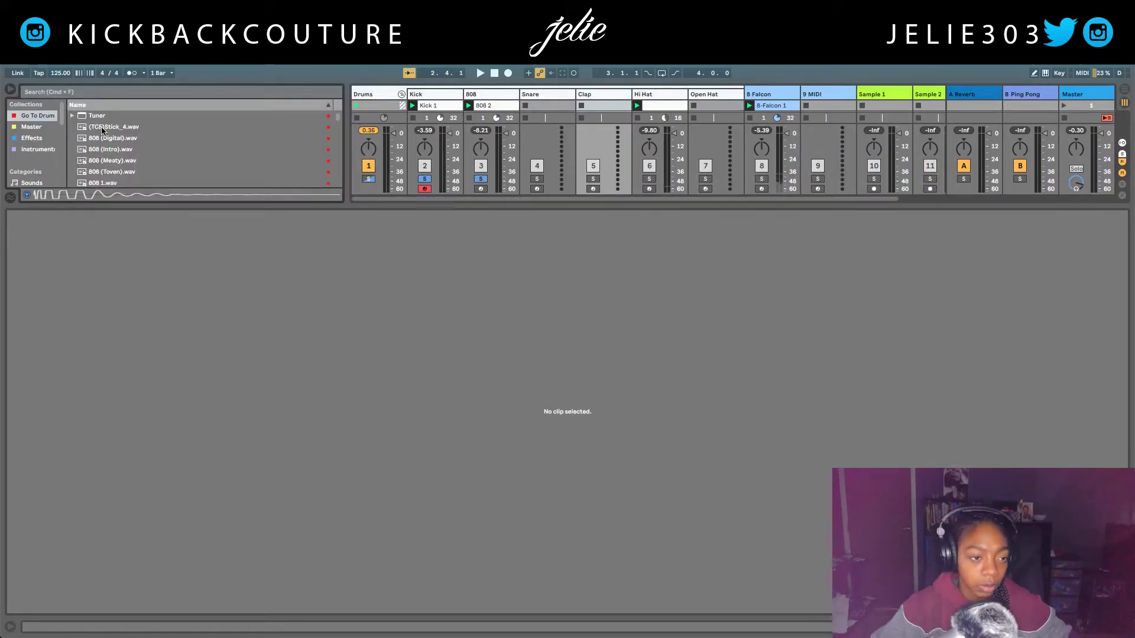
{"action": "key", "text": "super+f"}
{"action": "mouse_move", "coordinate": [2, 130]}
{"action": "type", "text": "clap"}
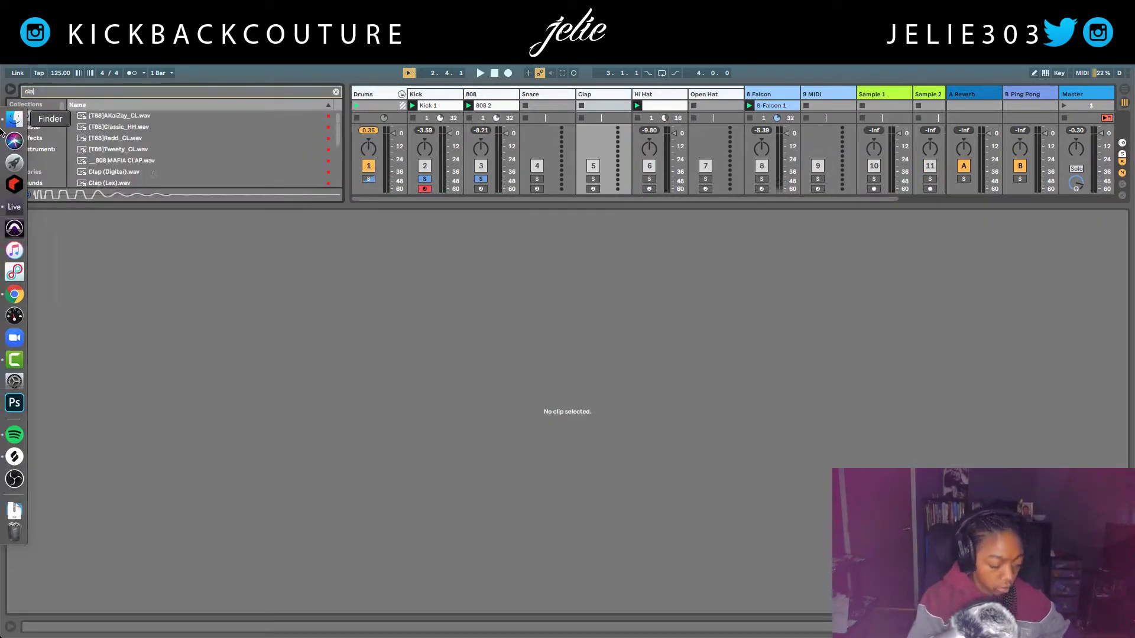
{"action": "left_click", "coordinate": [132, 117]}
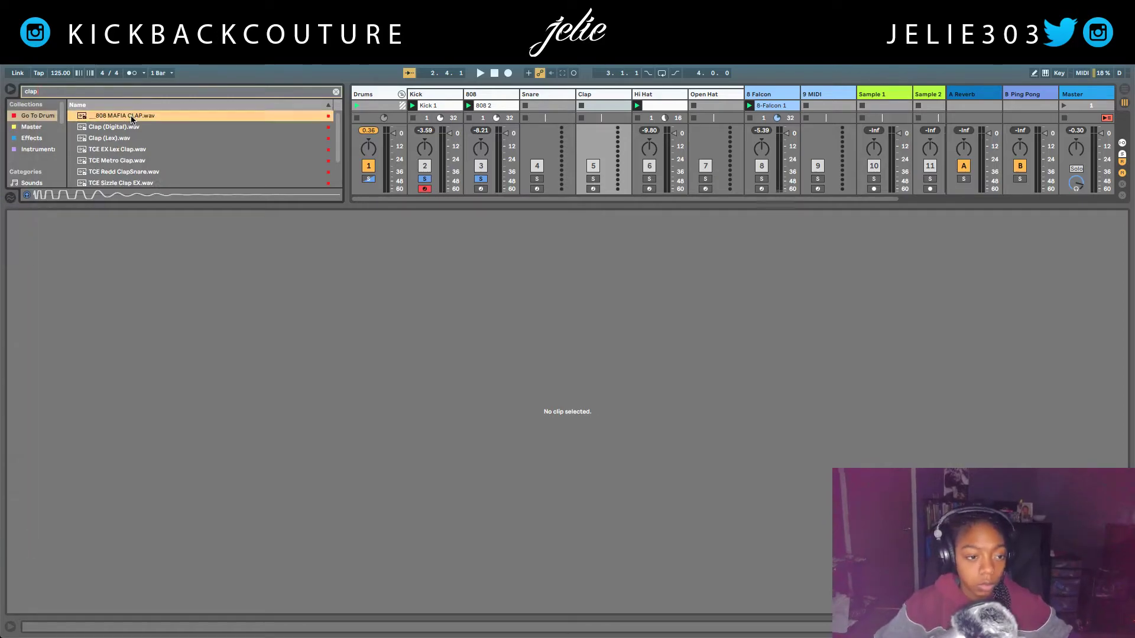
{"action": "double_click", "coordinate": [132, 116]}
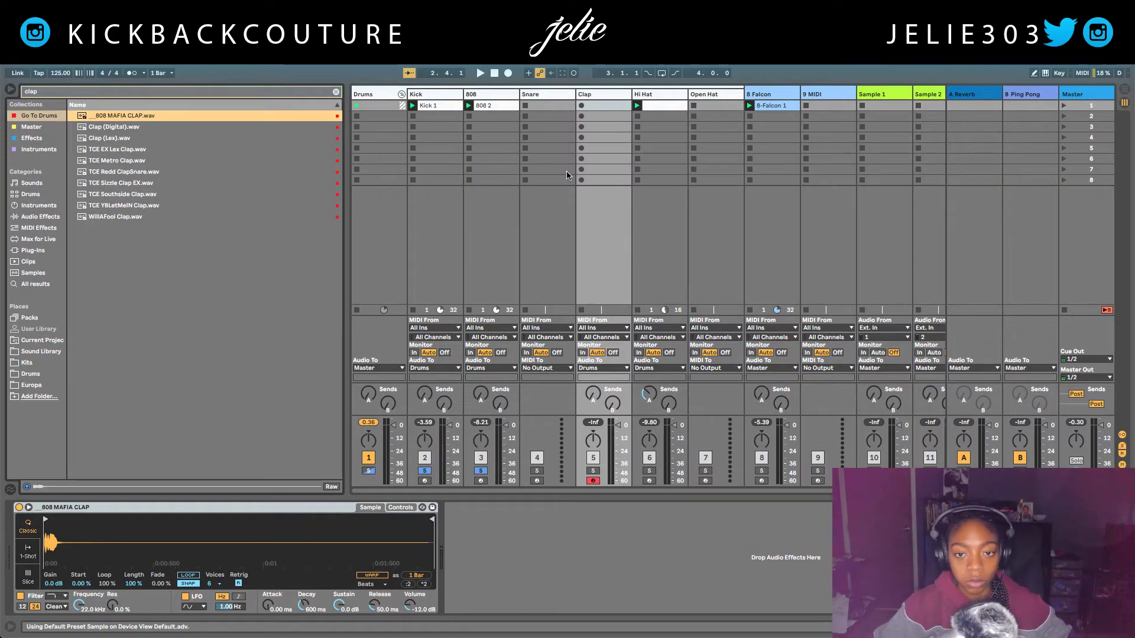
{"action": "left_click", "coordinate": [28, 551]}
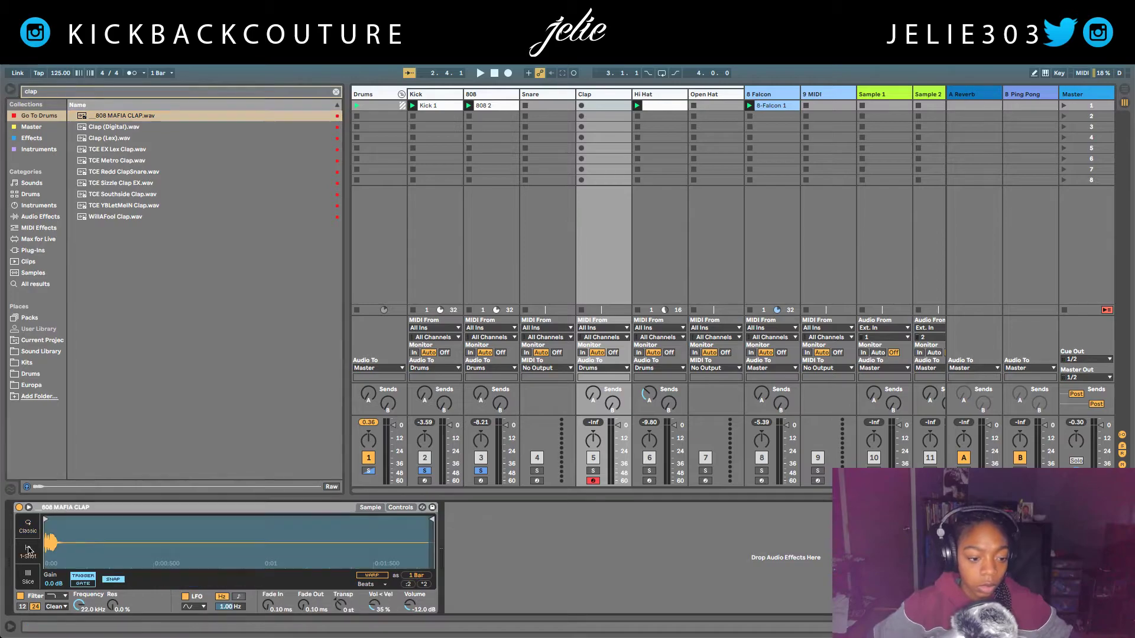
Create a Clap clip in the first scene with a C3 note at 1.3.1, duplicate its loop to 4 bars and launch it.
{"action": "double_click", "coordinate": [607, 107]}
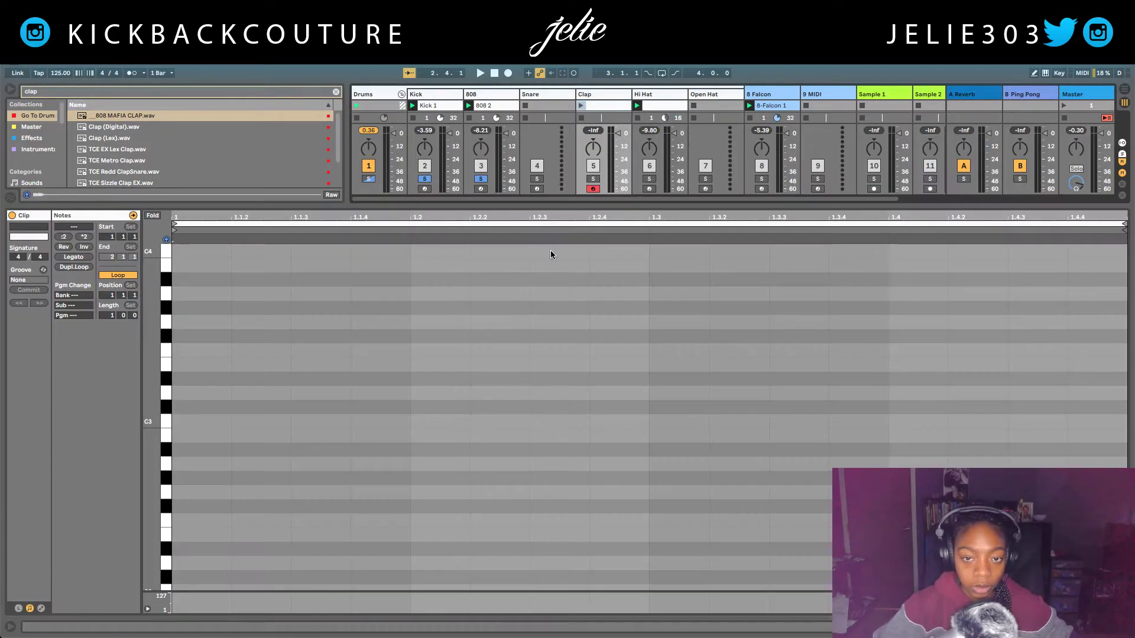
{"action": "double_click", "coordinate": [666, 420]}
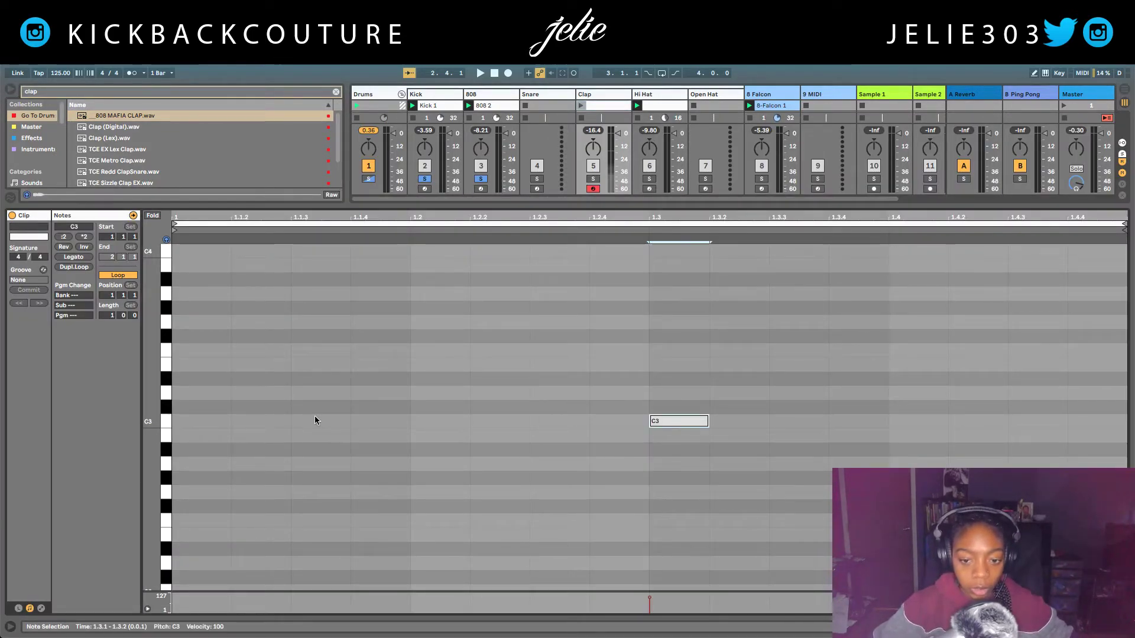
{"action": "left_click", "coordinate": [86, 267]}
{"action": "left_click", "coordinate": [86, 268]}
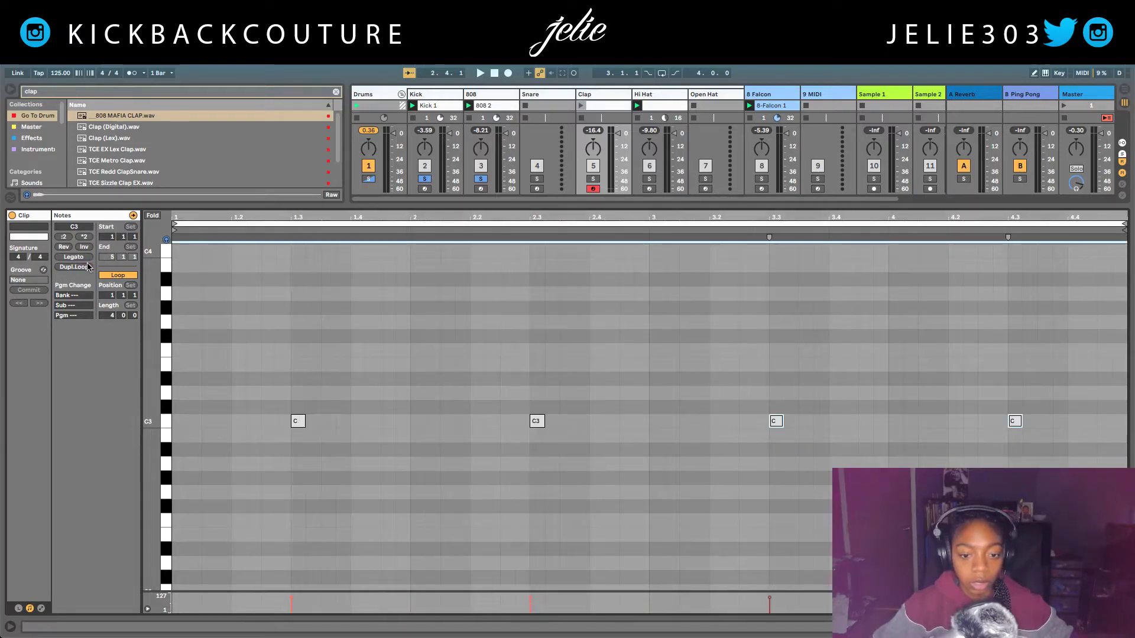
{"action": "left_click", "coordinate": [582, 107]}
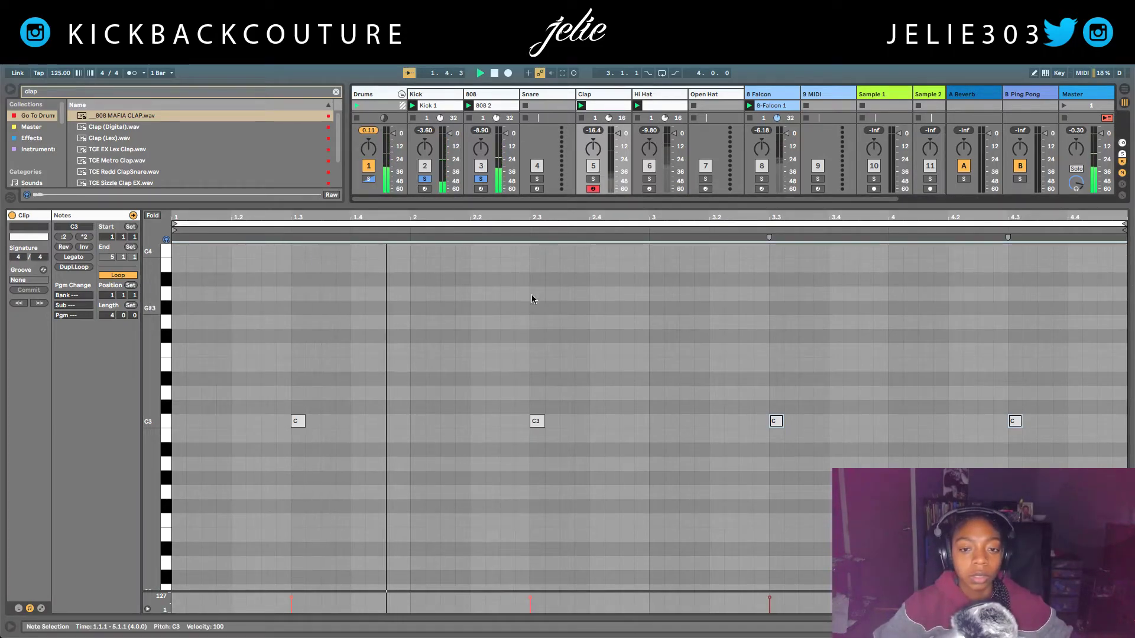
Unsolo the 808 and Kick tracks and set the clap sample's volume to 2.29 dB.
{"action": "left_click", "coordinate": [480, 180]}
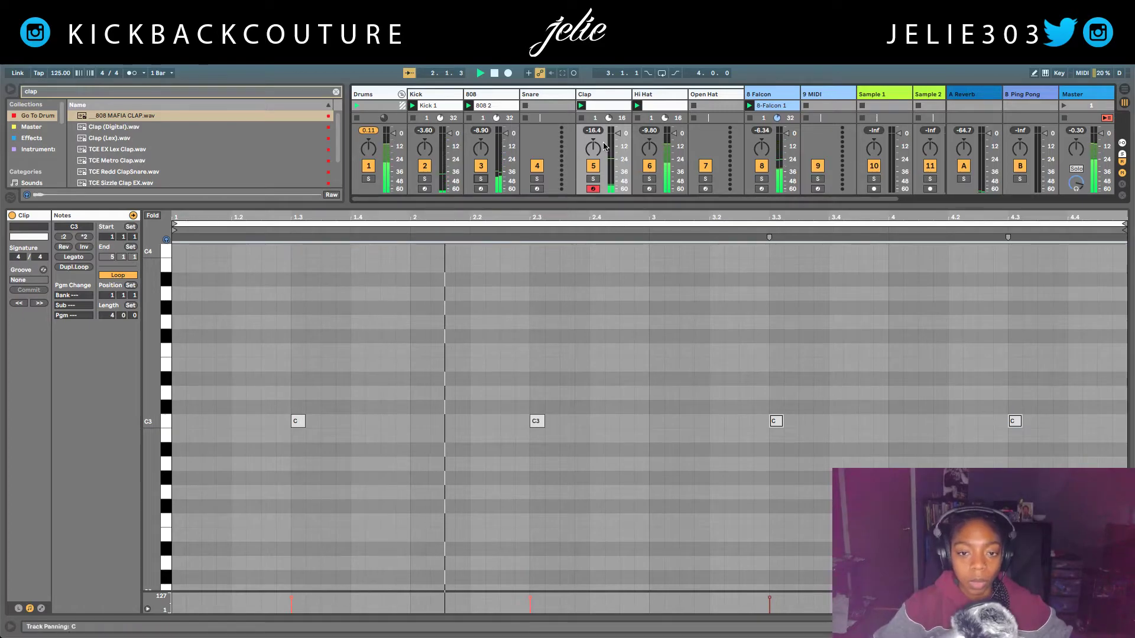
{"action": "key", "text": "shift+Tab"}
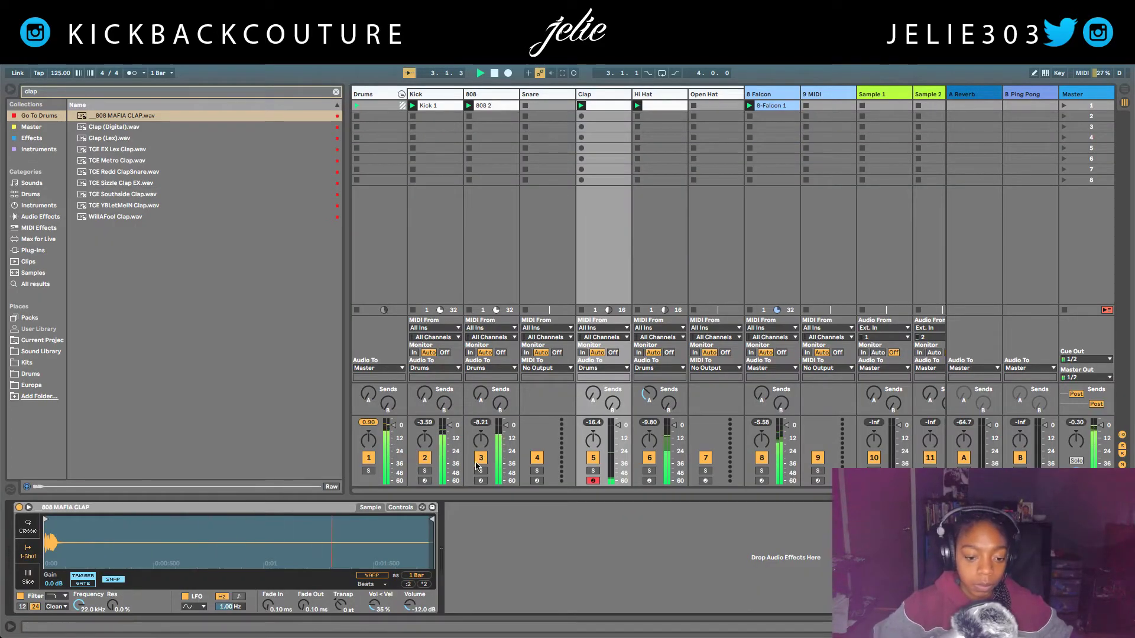
{"action": "left_click_drag", "start_coordinate": [409, 605], "coordinate": [409, 554]}
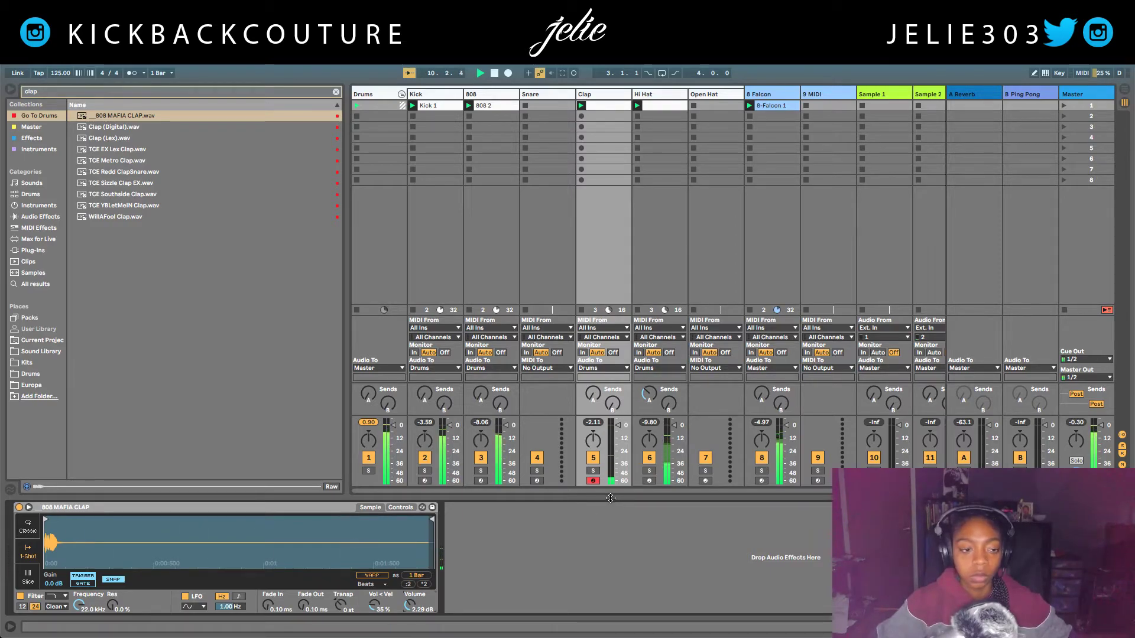
Open the Falcon instrument on the 8 Falcon track, set its master volume to -5.86 dB and close its window.
{"action": "left_click", "coordinate": [754, 190]}
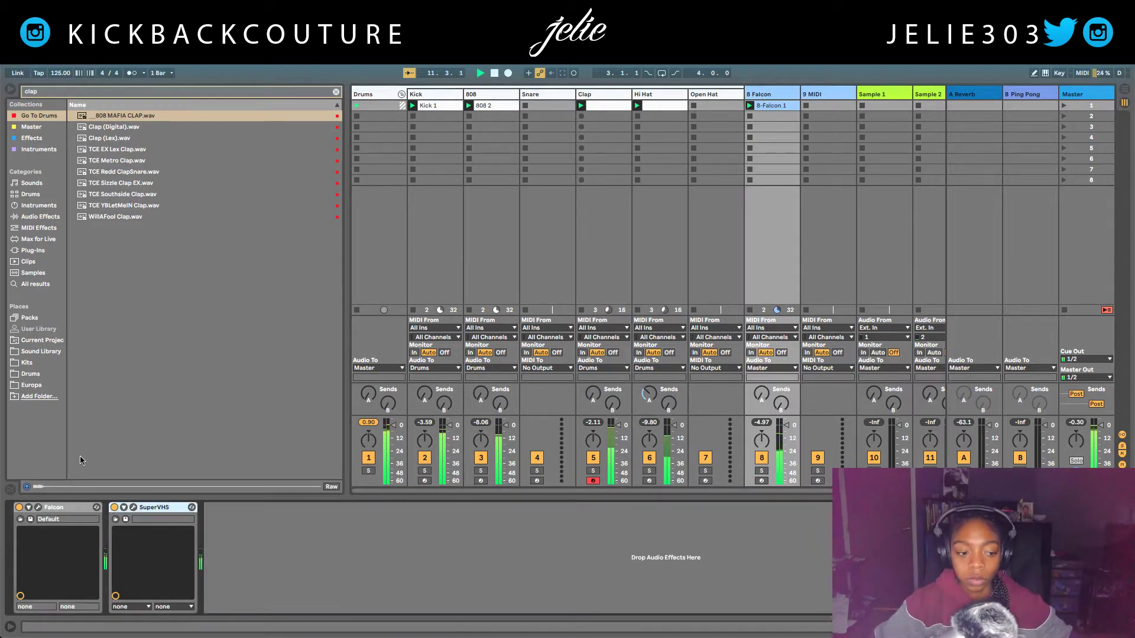
{"action": "left_click", "coordinate": [38, 507]}
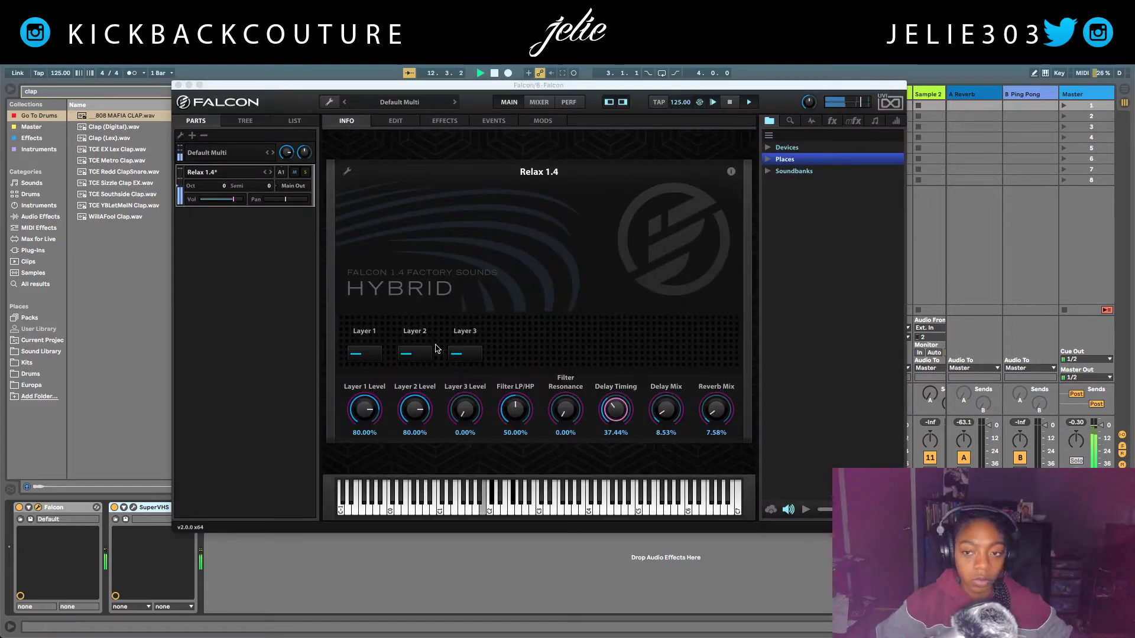
{"action": "left_click", "coordinate": [857, 107]}
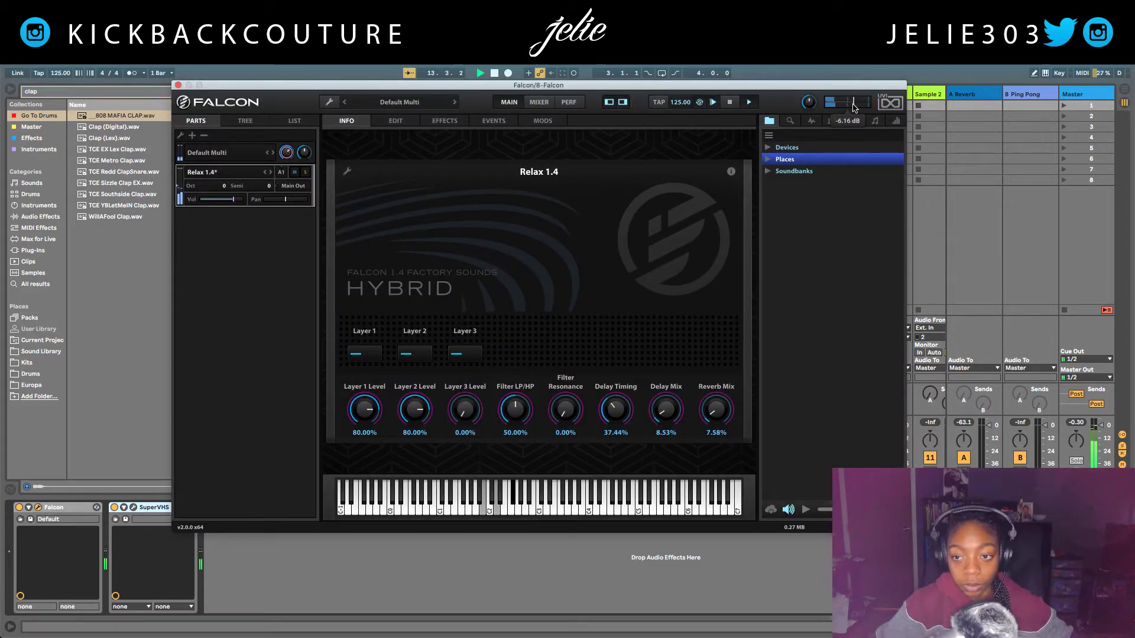
{"action": "left_click_drag", "start_coordinate": [853, 107], "coordinate": [853, 107]}
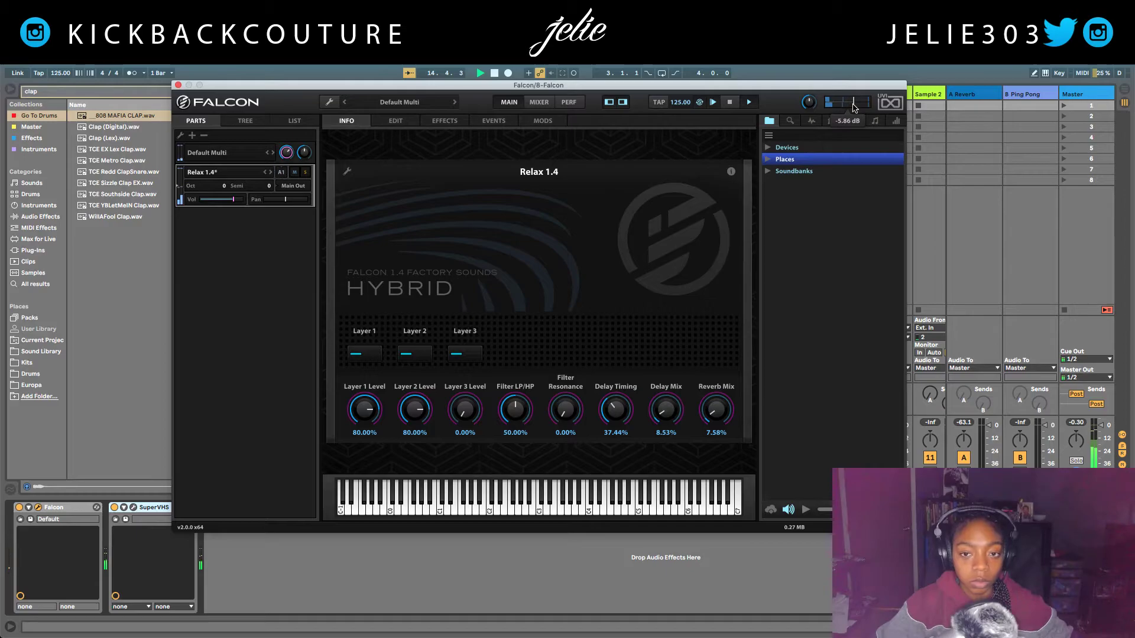
{"action": "left_click", "coordinate": [178, 86]}
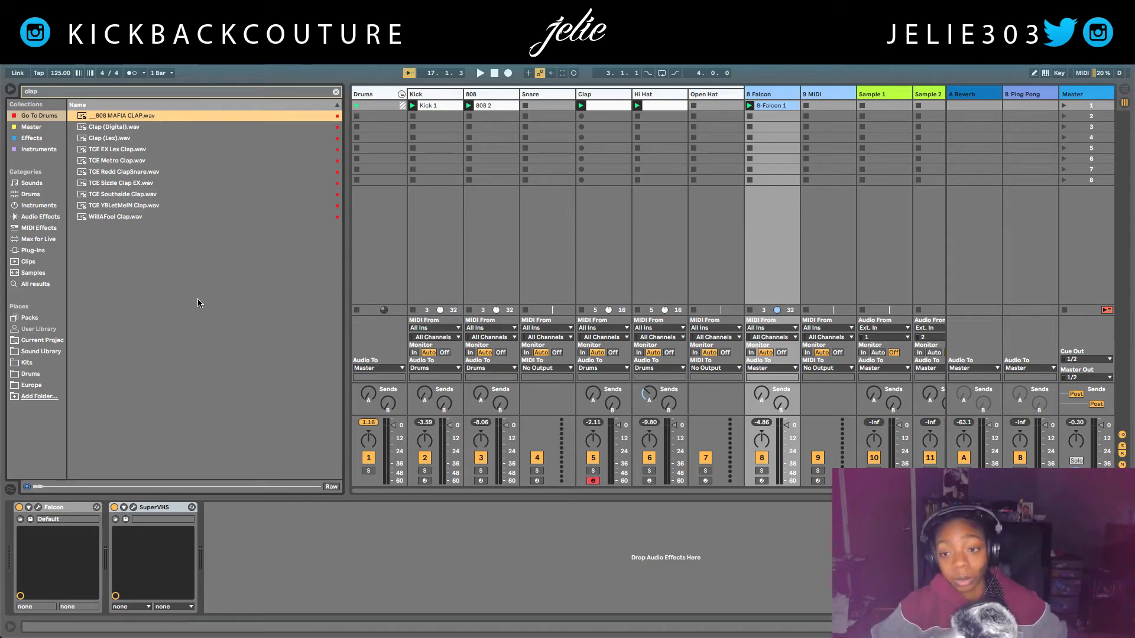
Clear the clap search and load the Reason Rack Plugin from the Instruments collection onto the 9 MIDI track.
{"action": "left_click", "coordinate": [819, 94]}
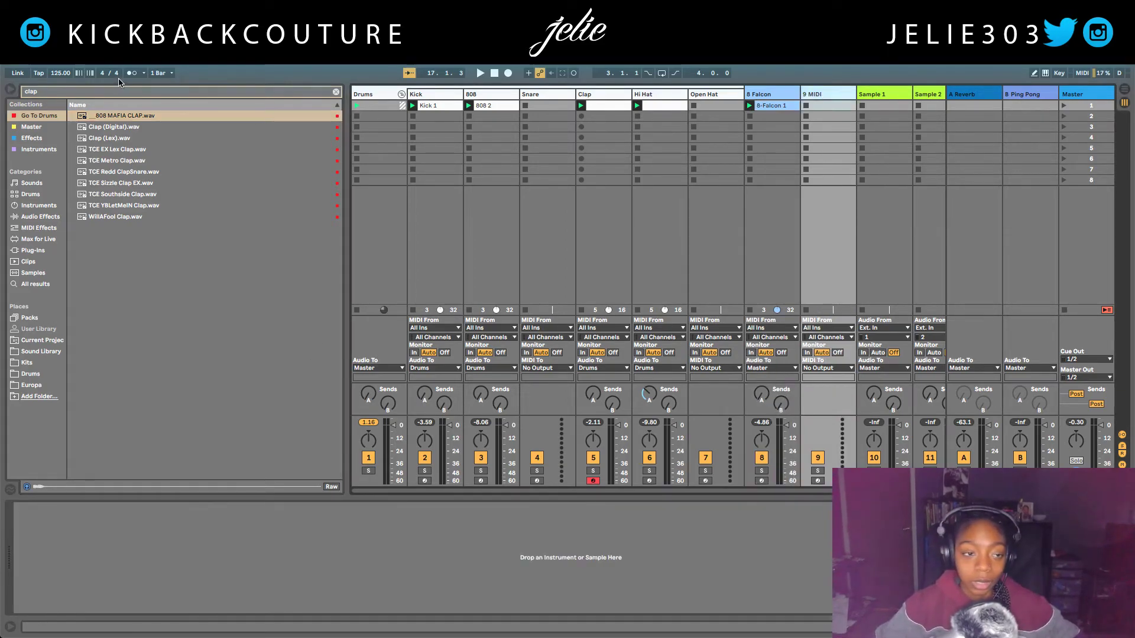
{"action": "left_click", "coordinate": [335, 93]}
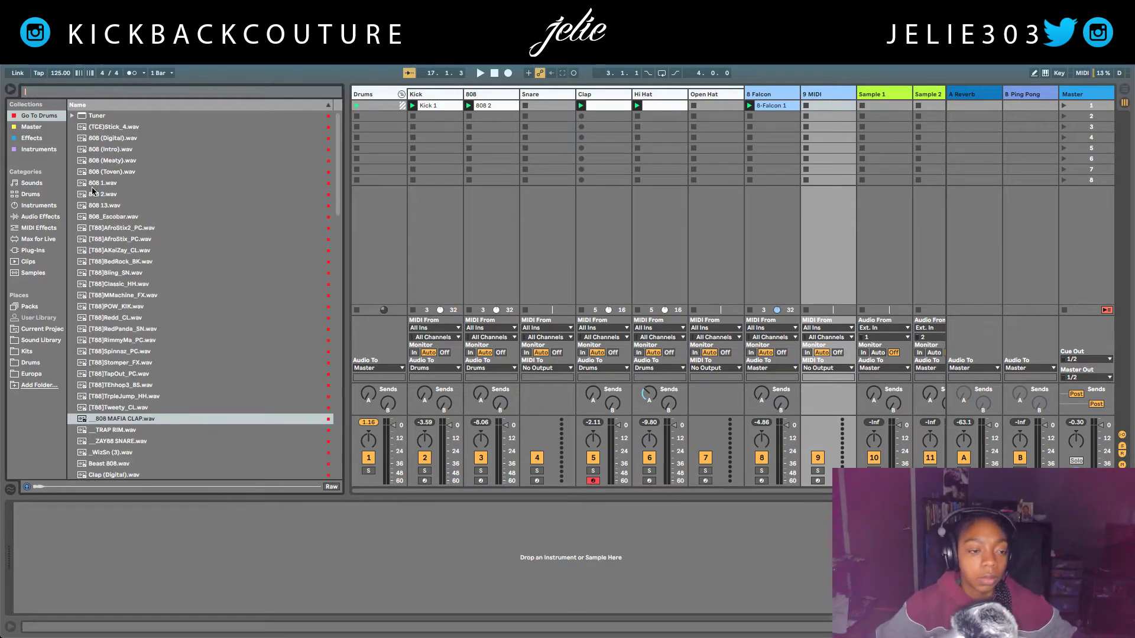
{"action": "left_click", "coordinate": [42, 148]}
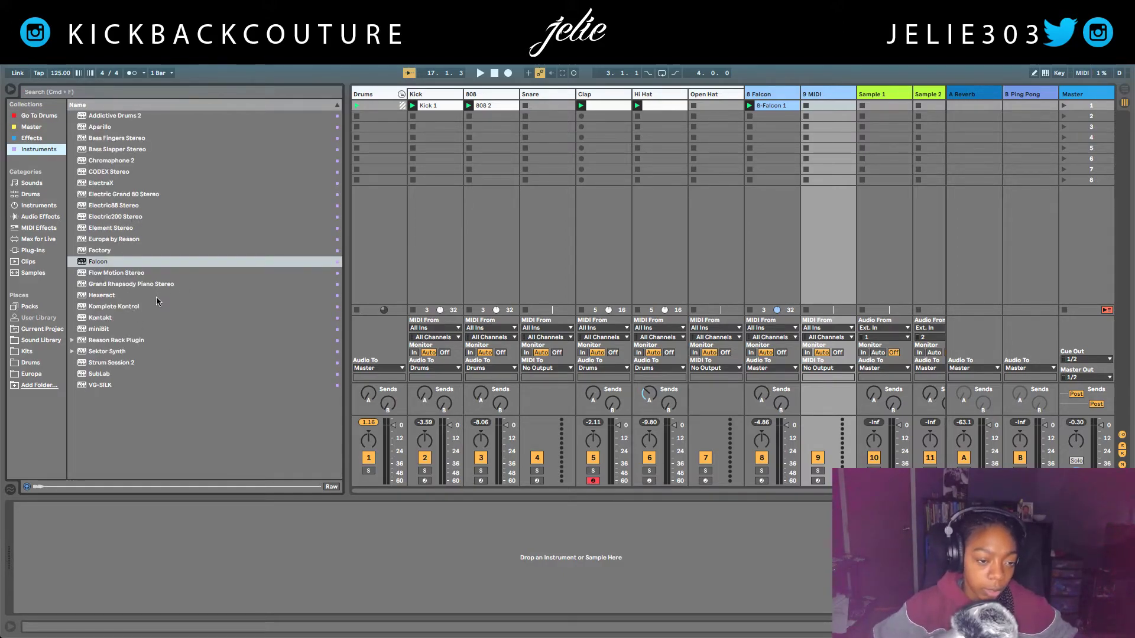
{"action": "double_click", "coordinate": [118, 340]}
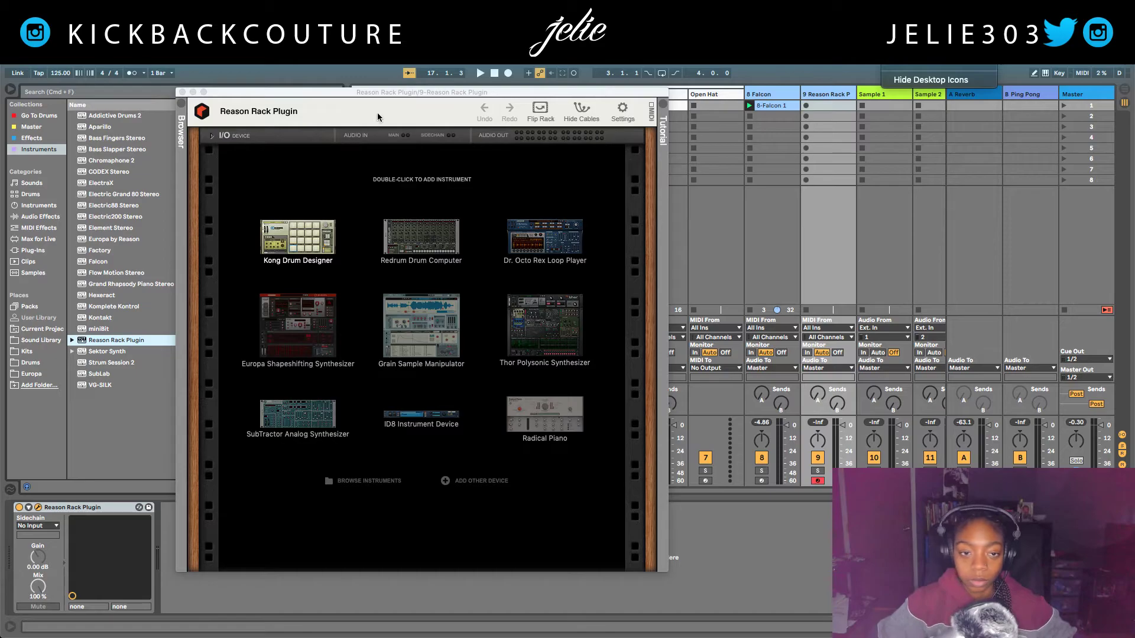
Add an ID8 Instrument Device to the empty Reason rack and collapse the rack's browser.
{"action": "left_click", "coordinate": [379, 114]}
{"action": "left_click", "coordinate": [181, 108]}
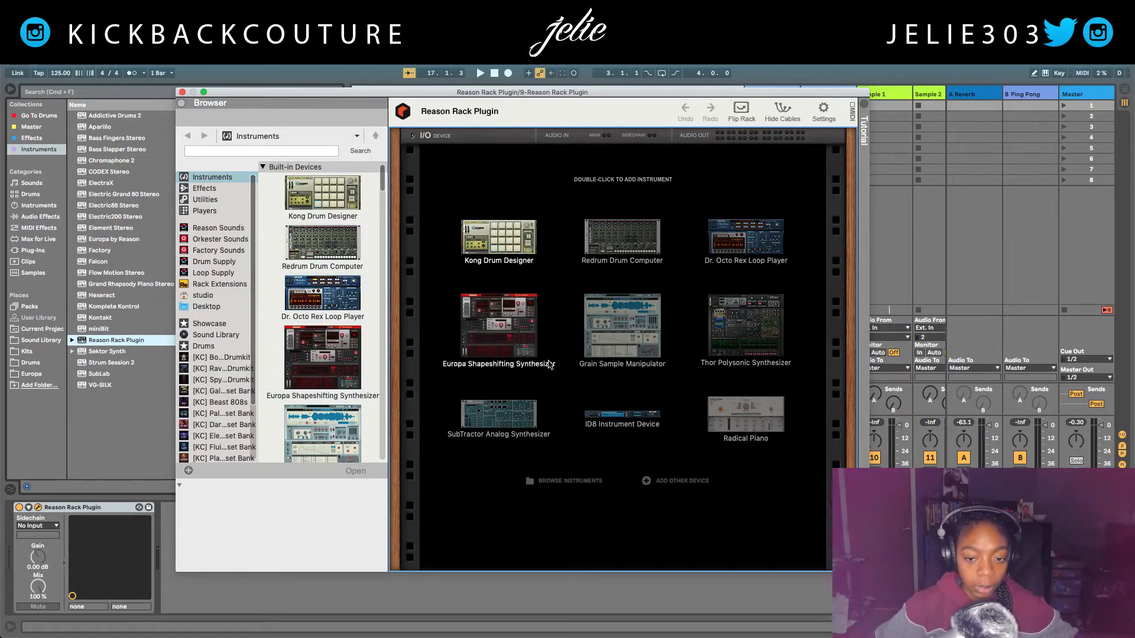
{"action": "double_click", "coordinate": [622, 415]}
{"action": "left_click", "coordinate": [182, 103]}
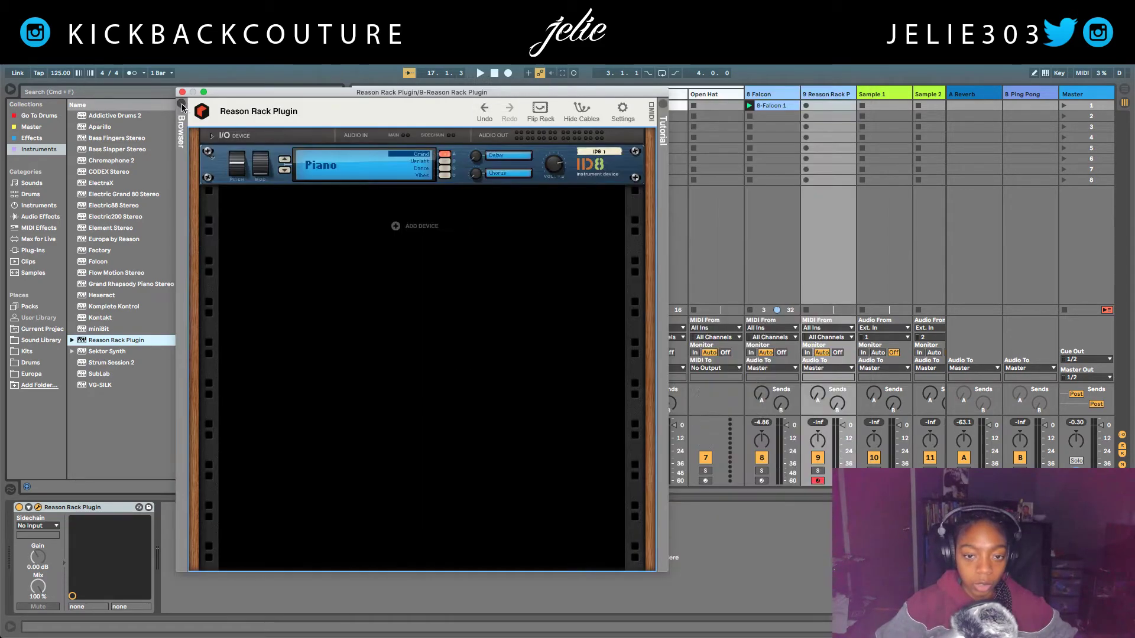
Set the ID8 instrument to the Brass-Wind category and choose its Flute sound.
{"action": "left_click", "coordinate": [313, 166]}
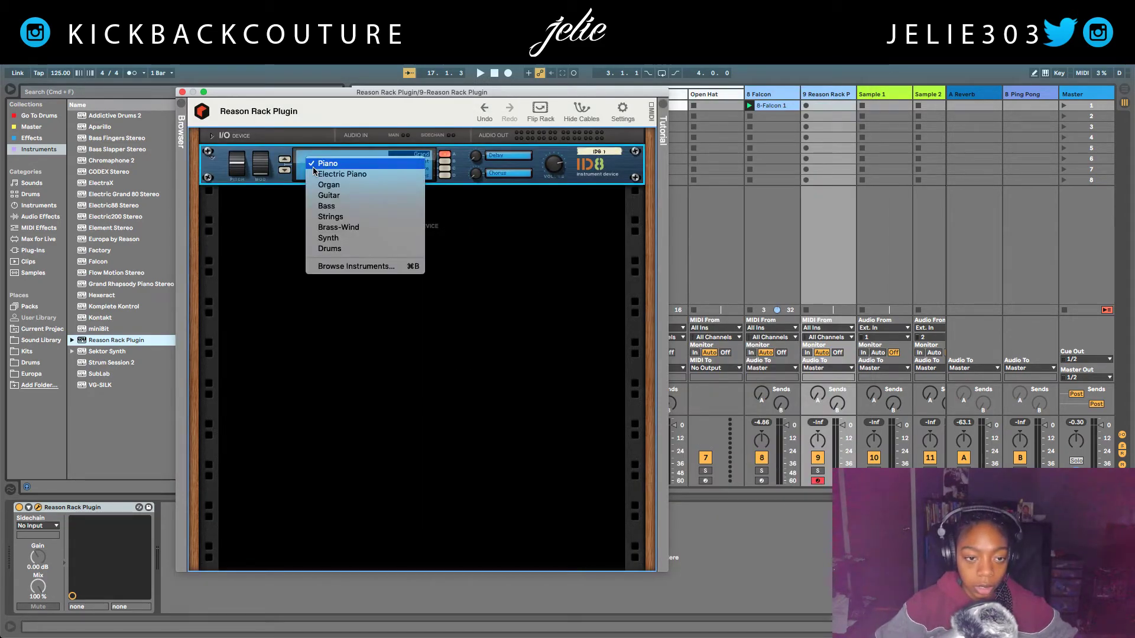
{"action": "left_click", "coordinate": [359, 228]}
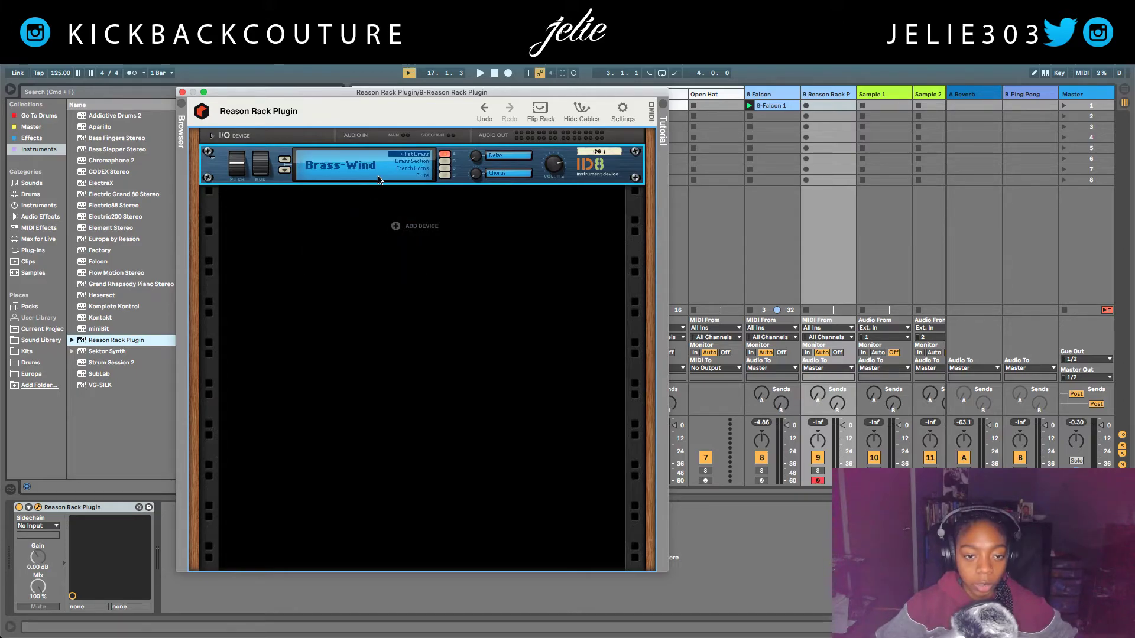
{"action": "left_click", "coordinate": [443, 176]}
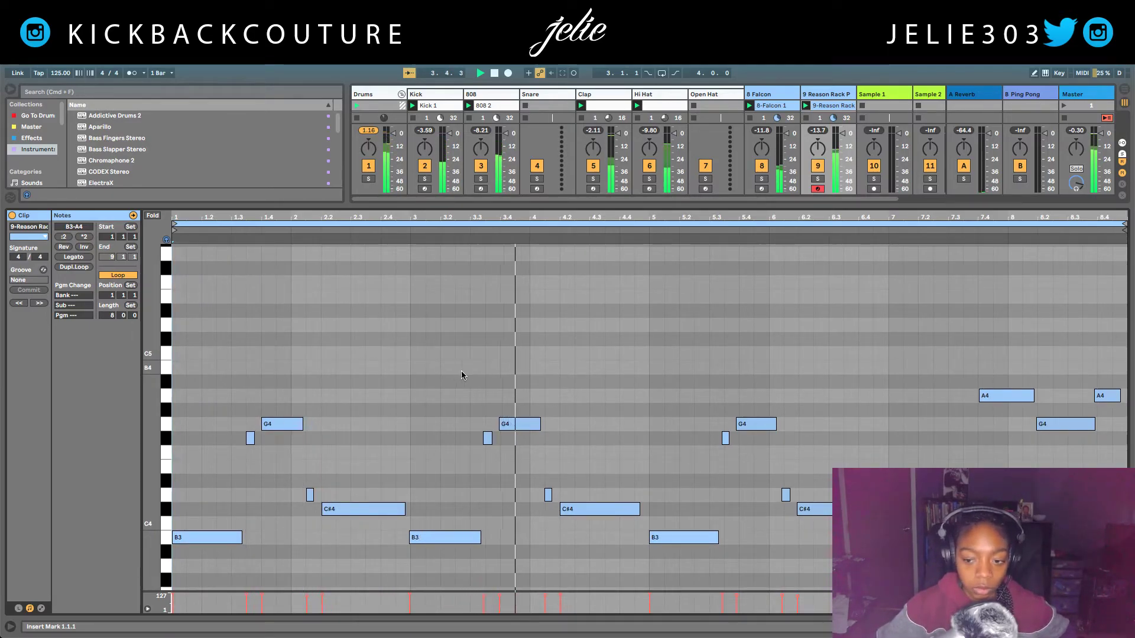
Select all notes in the 9-Reason Rack clip and apply Legato to them.
{"action": "key", "text": "super+a"}
{"action": "left_click", "coordinate": [75, 257]}
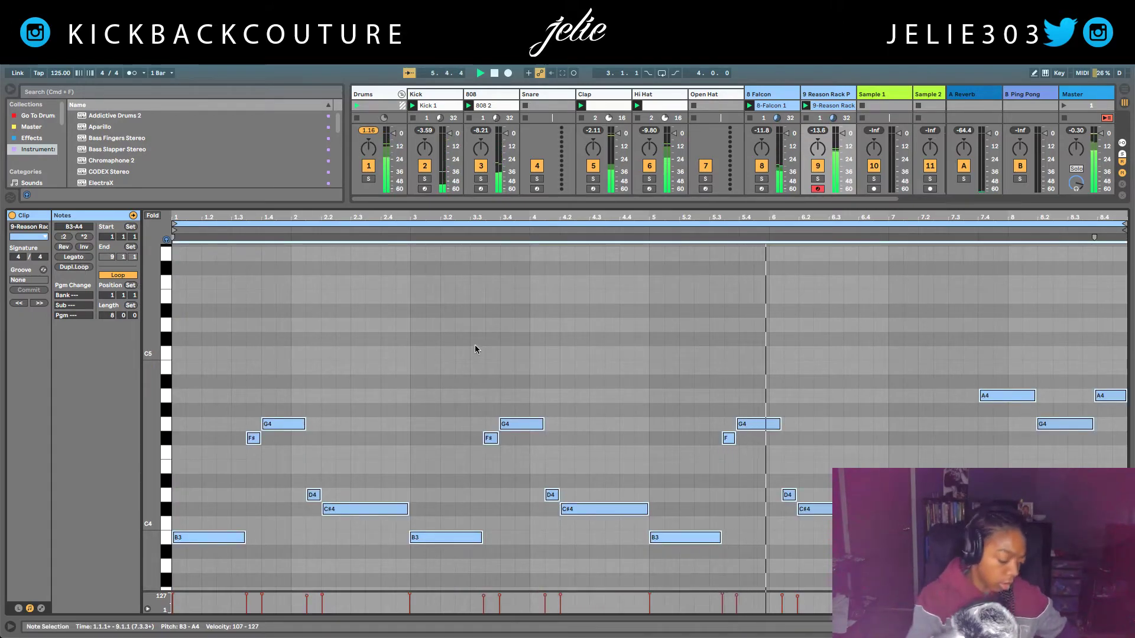
{"action": "scroll", "coordinate": [474, 349], "scroll_direction": "right", "scroll_amount": 1}
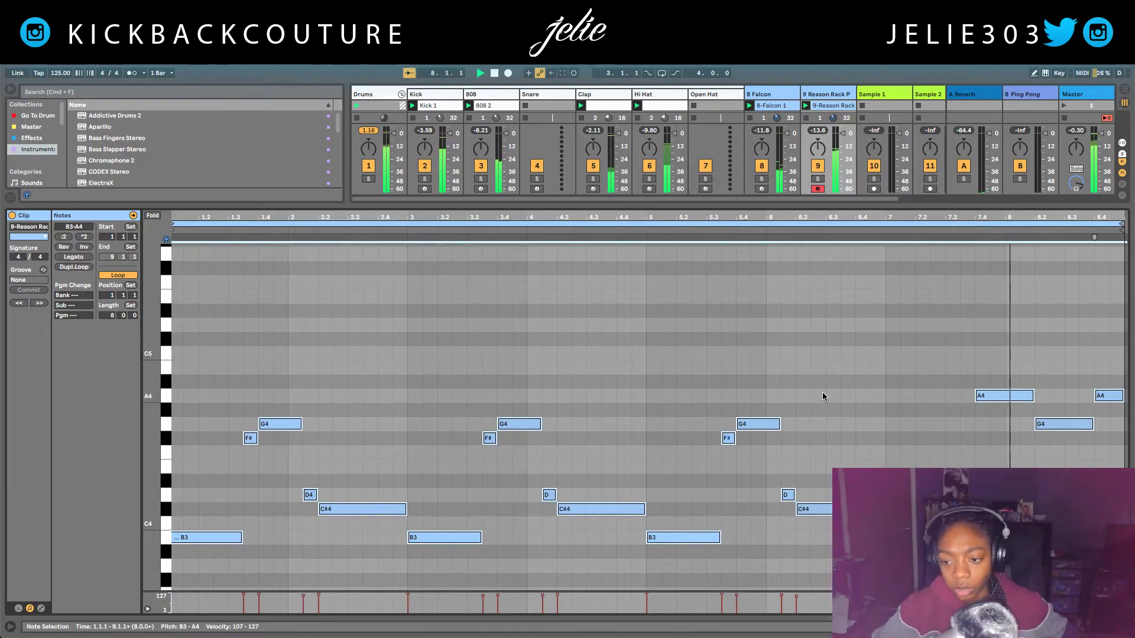
Move the final A4 note of the Reason Rack clip down to F#4 and audition the closing notes.
{"action": "key", "text": "space"}
{"action": "left_click_drag", "start_coordinate": [1108, 395], "coordinate": [1114, 438]}
{"action": "left_click", "coordinate": [1003, 399]}
{"action": "left_click", "coordinate": [1056, 426]}
{"action": "left_click", "coordinate": [1076, 425]}
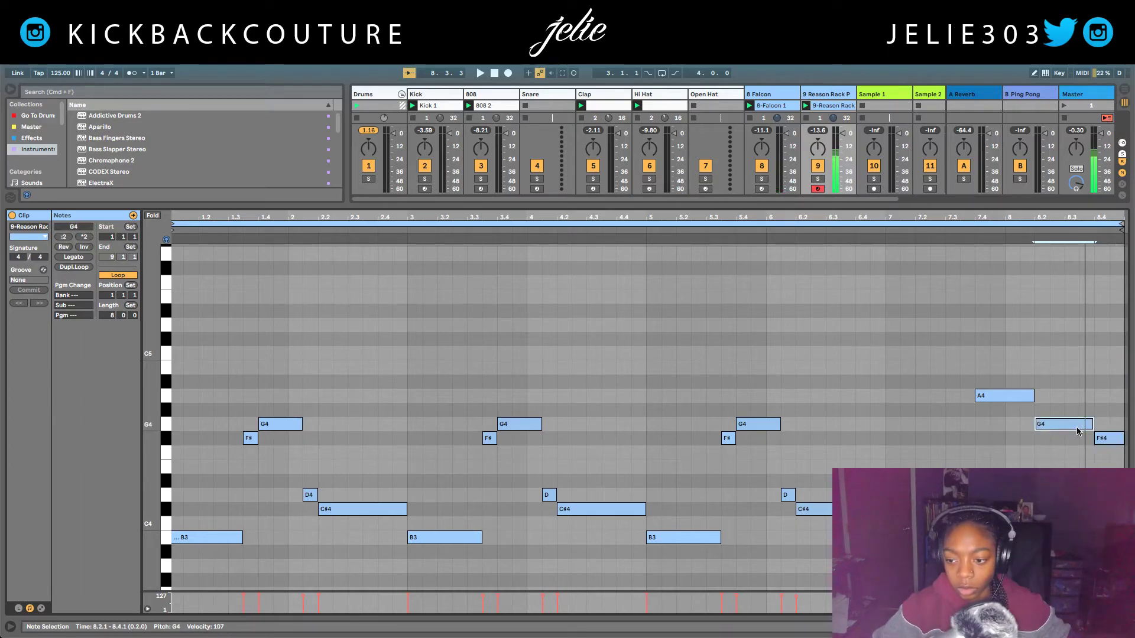
{"action": "left_click", "coordinate": [1109, 440]}
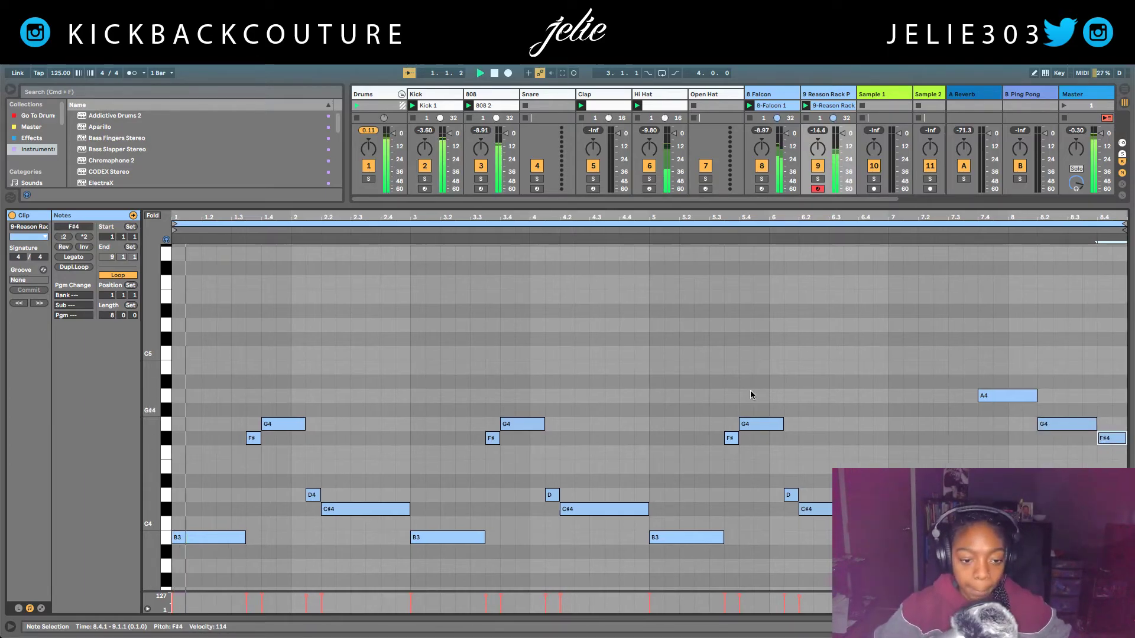
Load the HalfTime effect from the Effects collection onto the 9 Reason Rack track.
{"action": "double_click", "coordinate": [826, 97]}
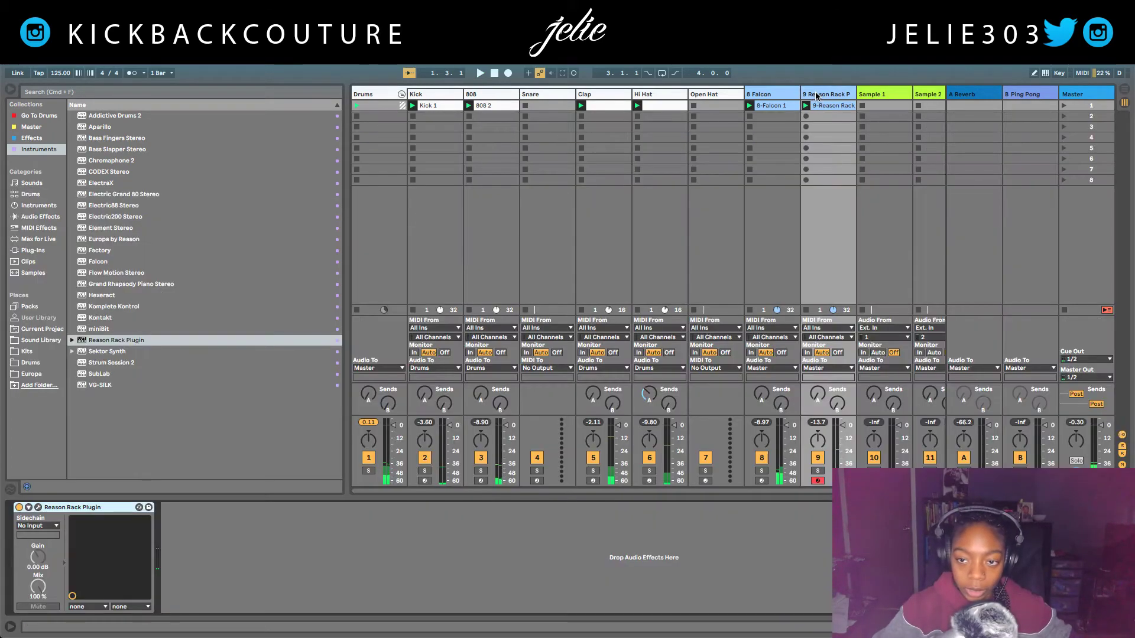
{"action": "left_click", "coordinate": [33, 139]}
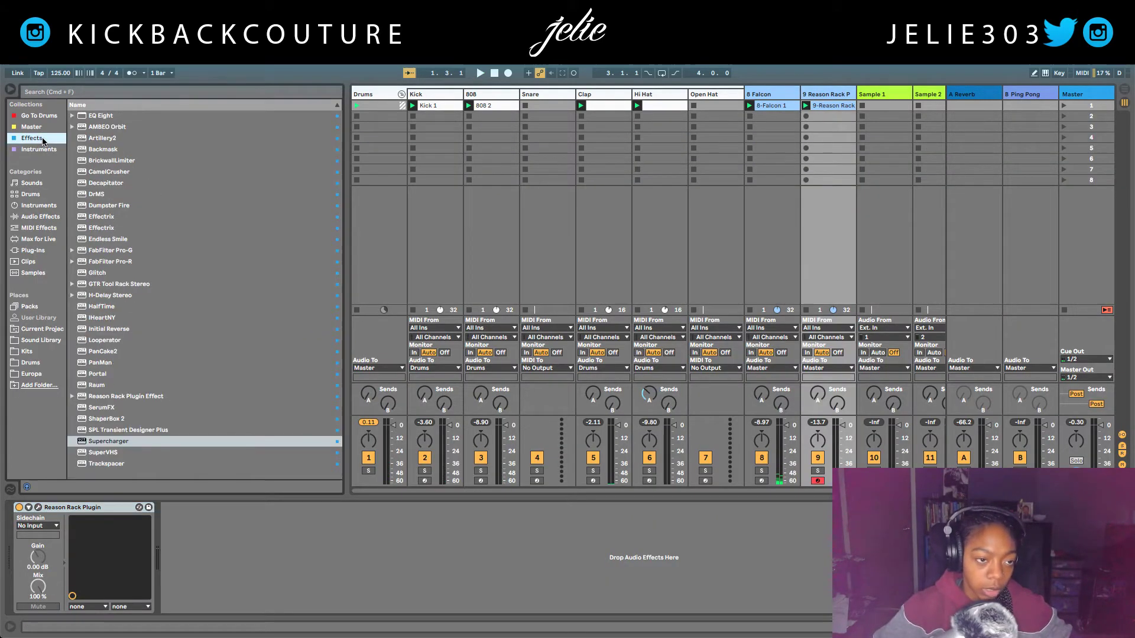
{"action": "double_click", "coordinate": [121, 306]}
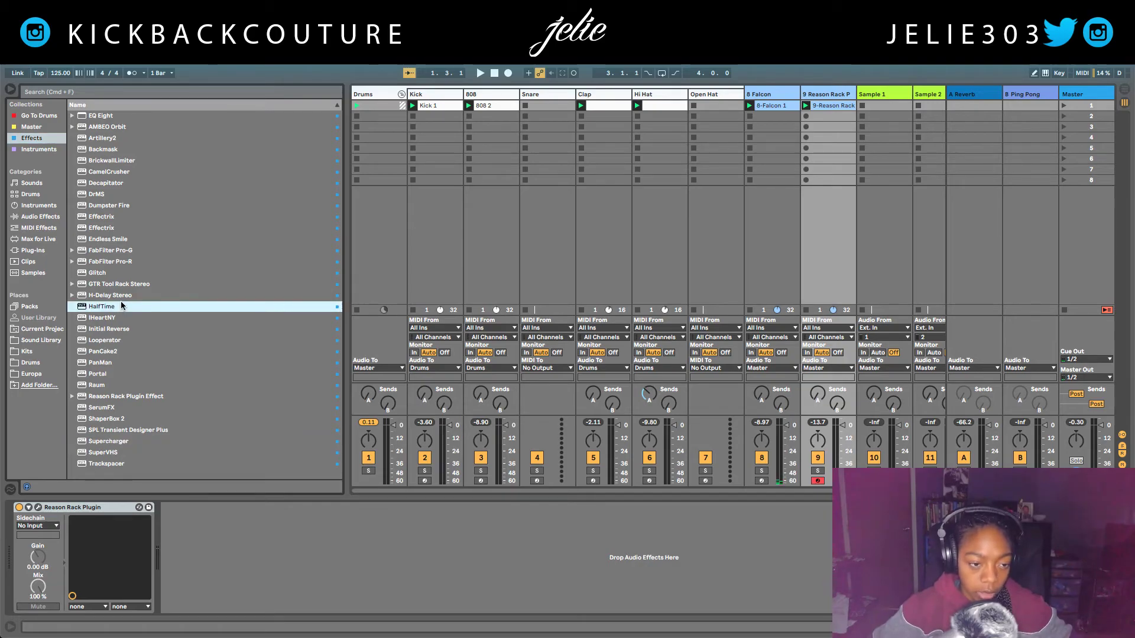
Set HalfTime's loop length to 1 Bar and its mix to 25%, and close the plugin window.
{"action": "left_click", "coordinate": [326, 151]}
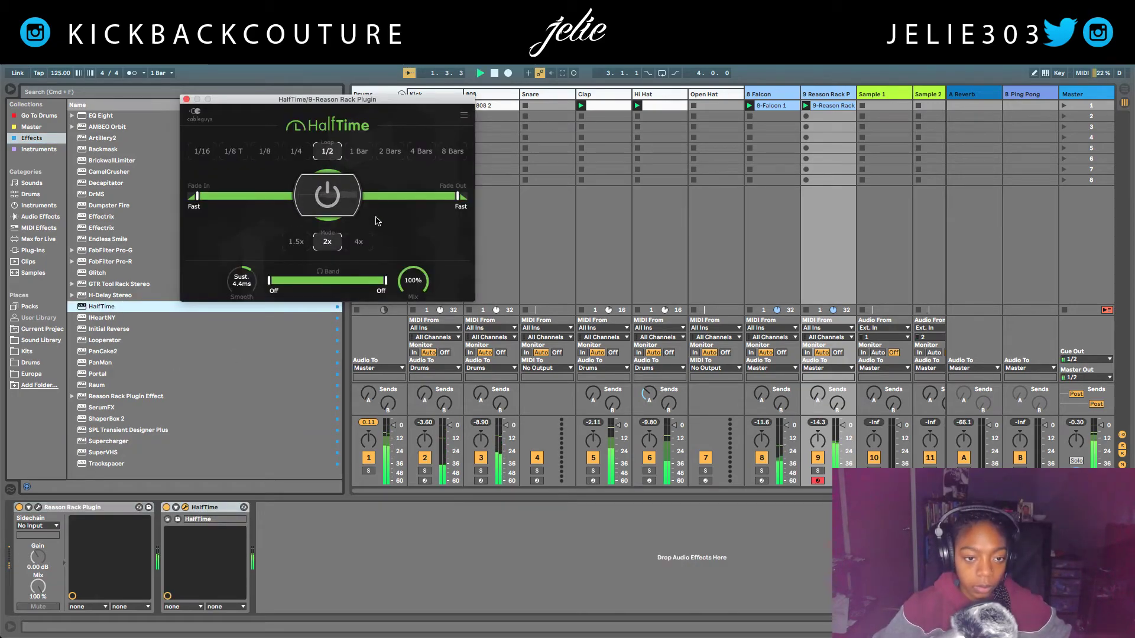
{"action": "mouse_move", "coordinate": [407, 281]}
{"action": "left_mouse_down"}
{"action": "mouse_move", "coordinate": [407, 295]}
{"action": "mouse_move", "coordinate": [412, 261]}
{"action": "left_mouse_up"}
{"action": "left_click_drag", "start_coordinate": [337, 99], "coordinate": [471, 411]}
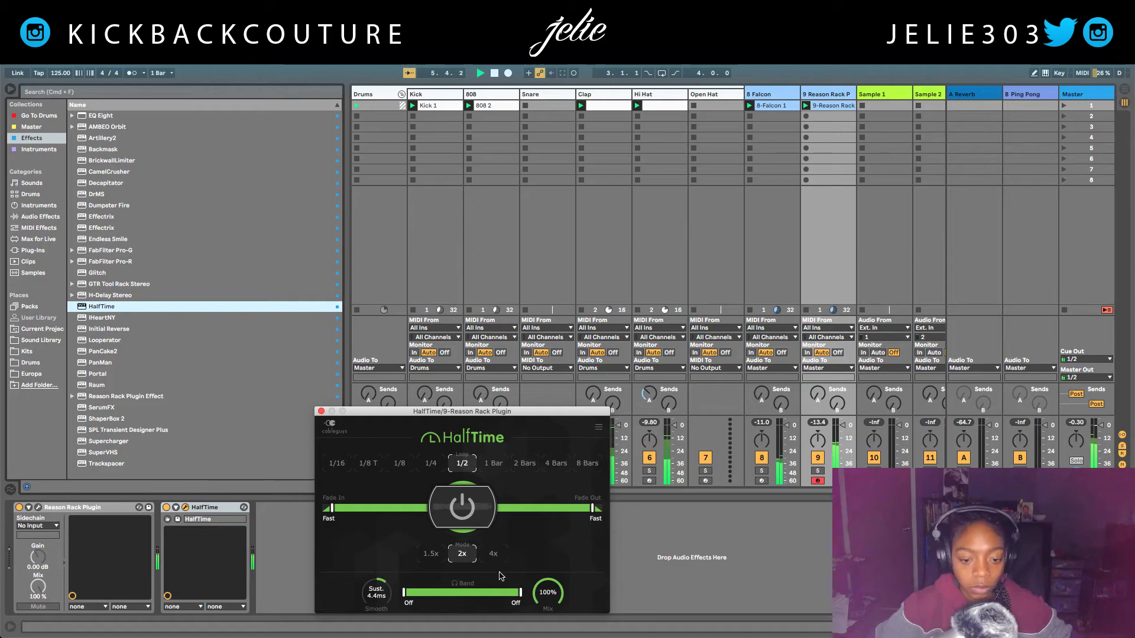
{"action": "left_click", "coordinate": [492, 464]}
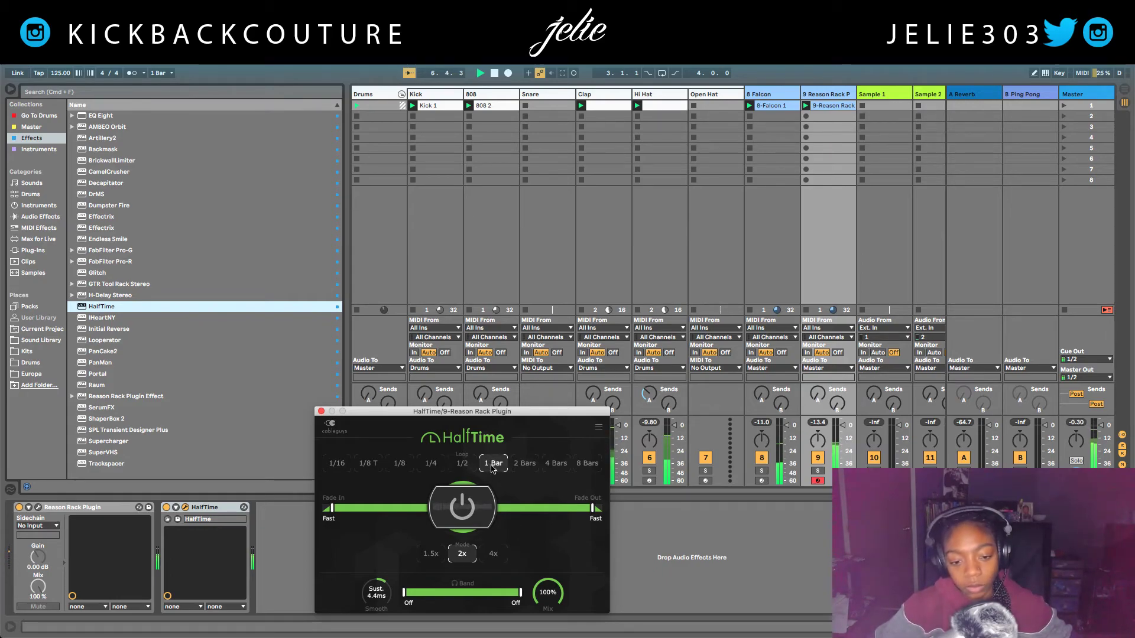
{"action": "left_click_drag", "start_coordinate": [548, 618], "coordinate": [544, 623]}
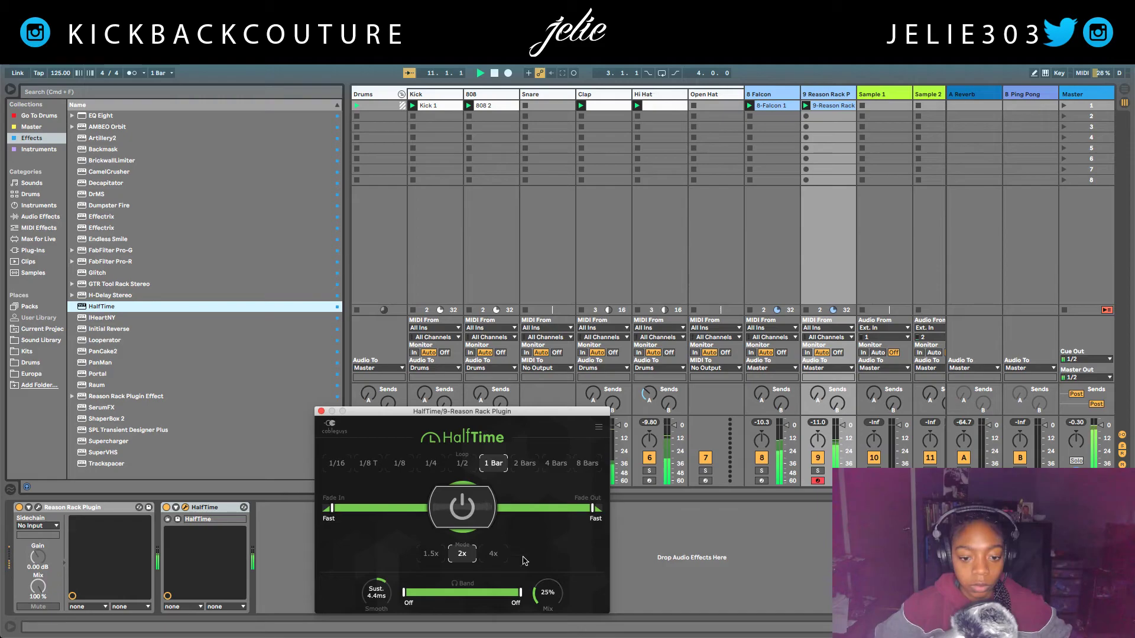
{"action": "left_click", "coordinate": [320, 411]}
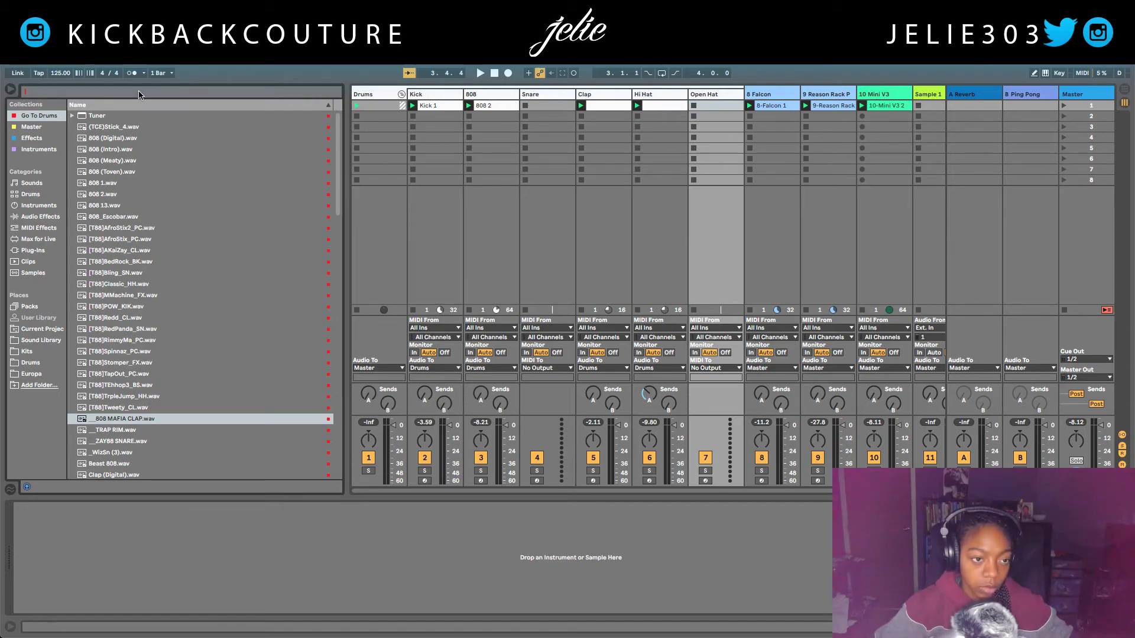
Load K.C. Coordinate Open Hat.wav from the Spyder Demon drumkit onto the Open Hat track and set the sample to 1-Shot mode.
{"action": "left_click", "coordinate": [29, 352]}
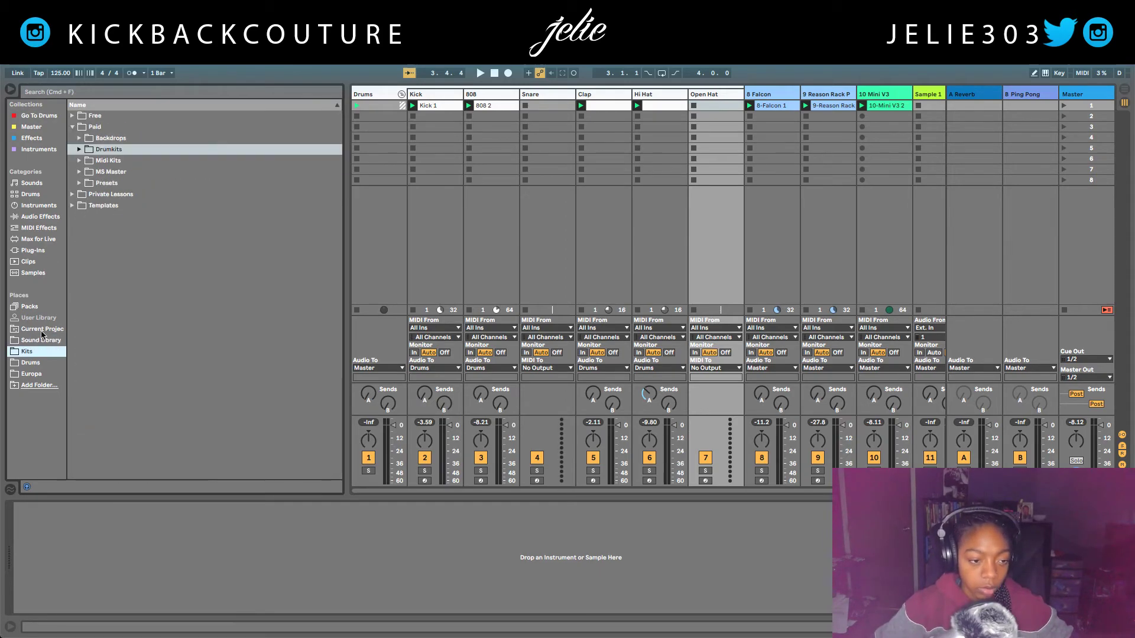
{"action": "left_click", "coordinate": [78, 150]}
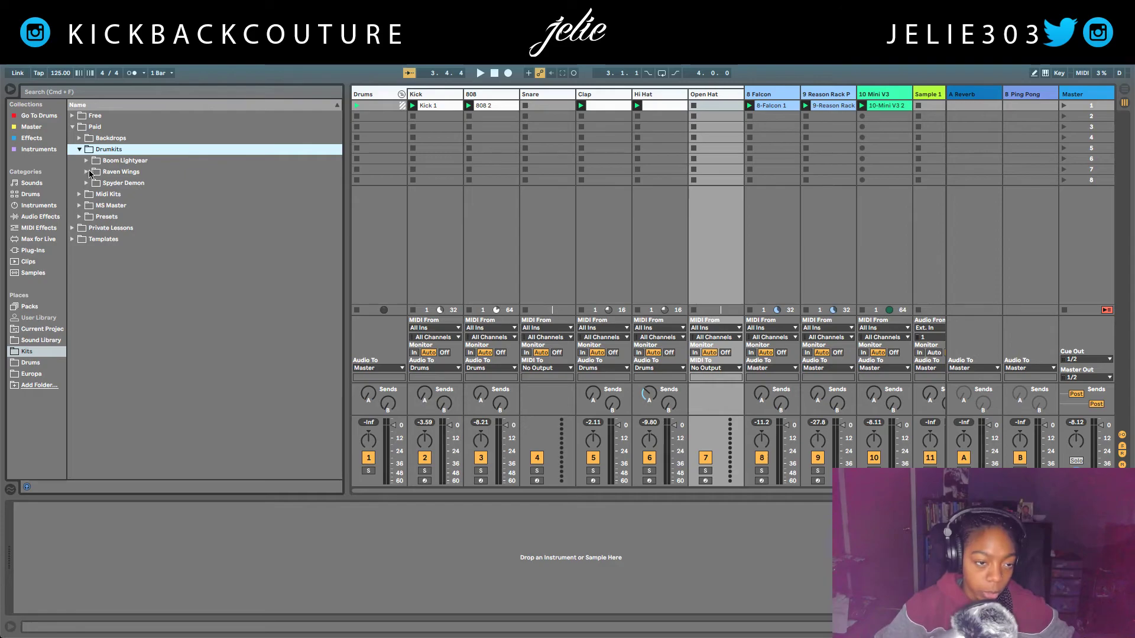
{"action": "left_click", "coordinate": [89, 182]}
{"action": "left_click", "coordinate": [94, 194]}
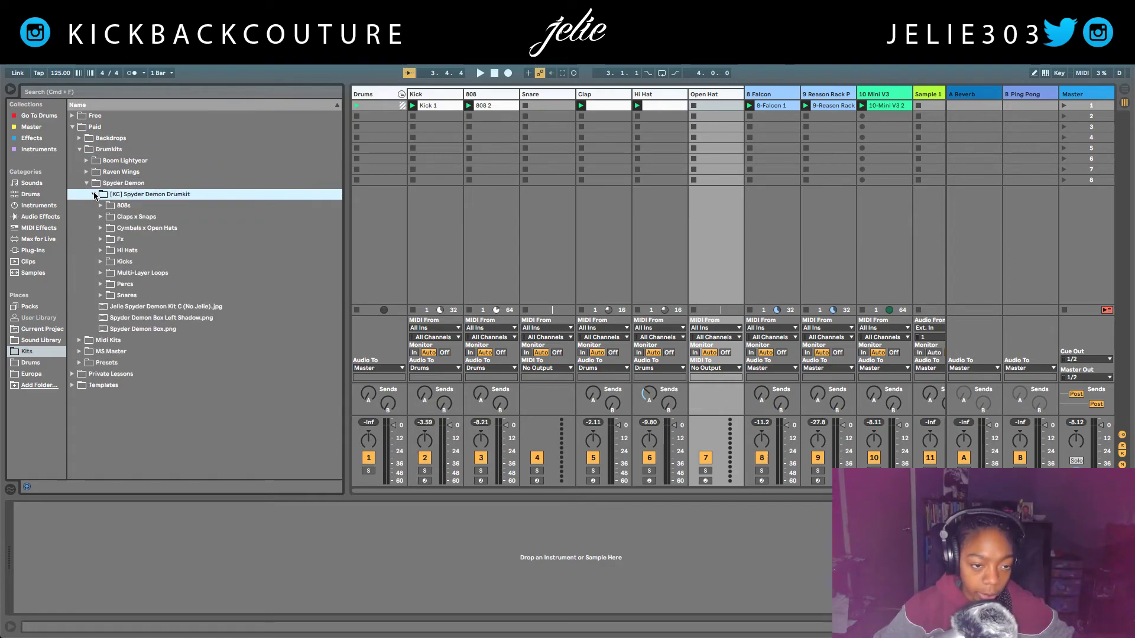
{"action": "left_click", "coordinate": [157, 230]}
{"action": "left_click", "coordinate": [158, 240]}
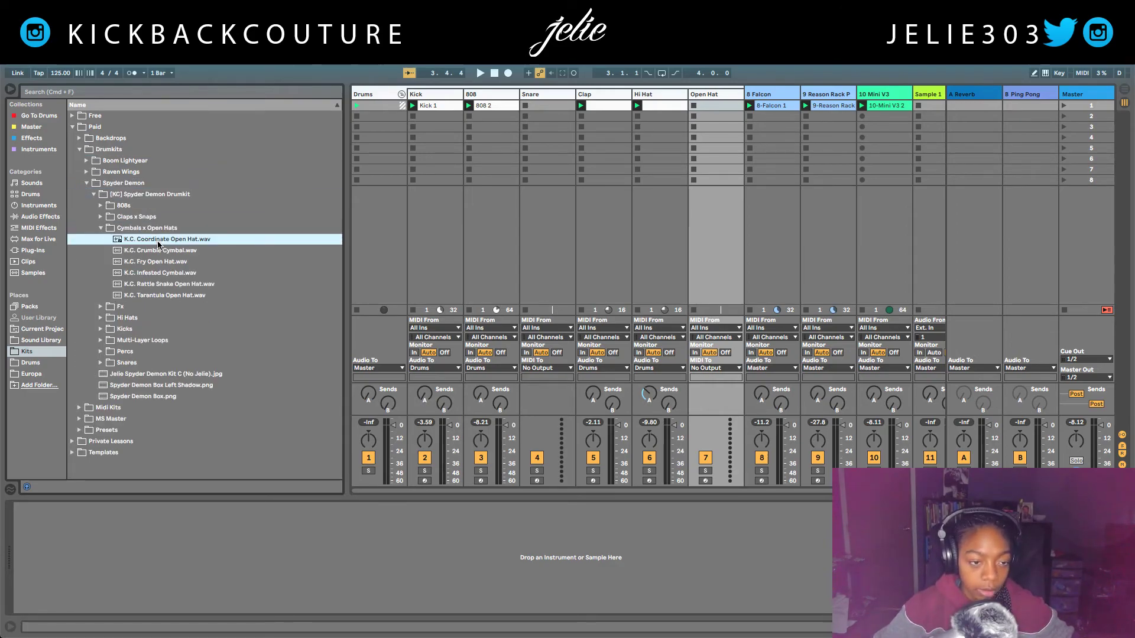
{"action": "double_click", "coordinate": [162, 240]}
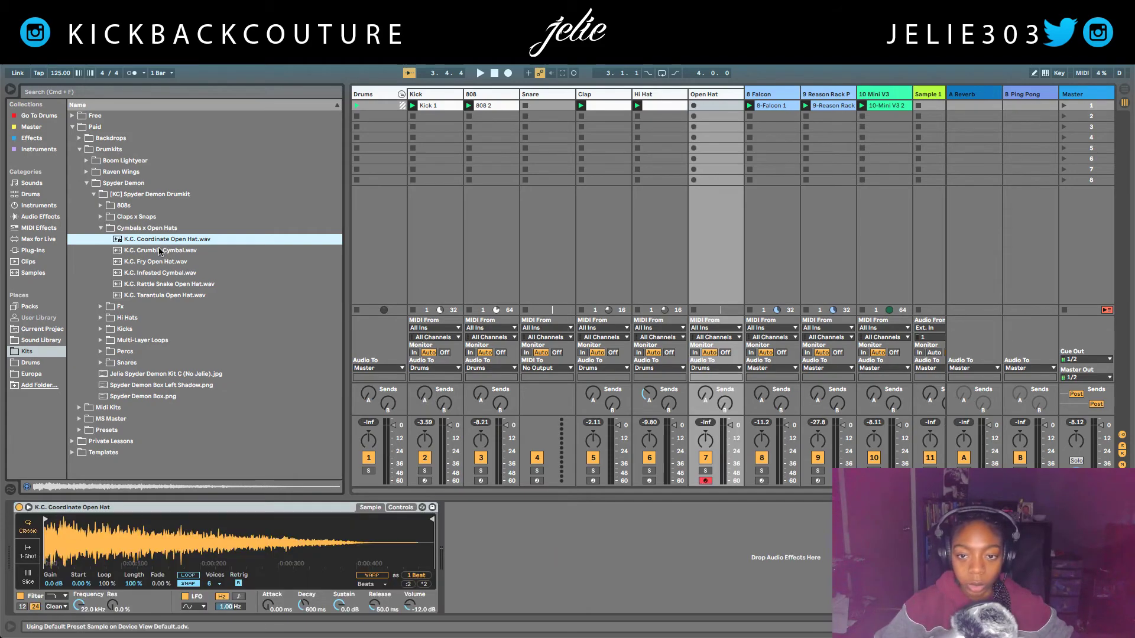
{"action": "left_click", "coordinate": [27, 556]}
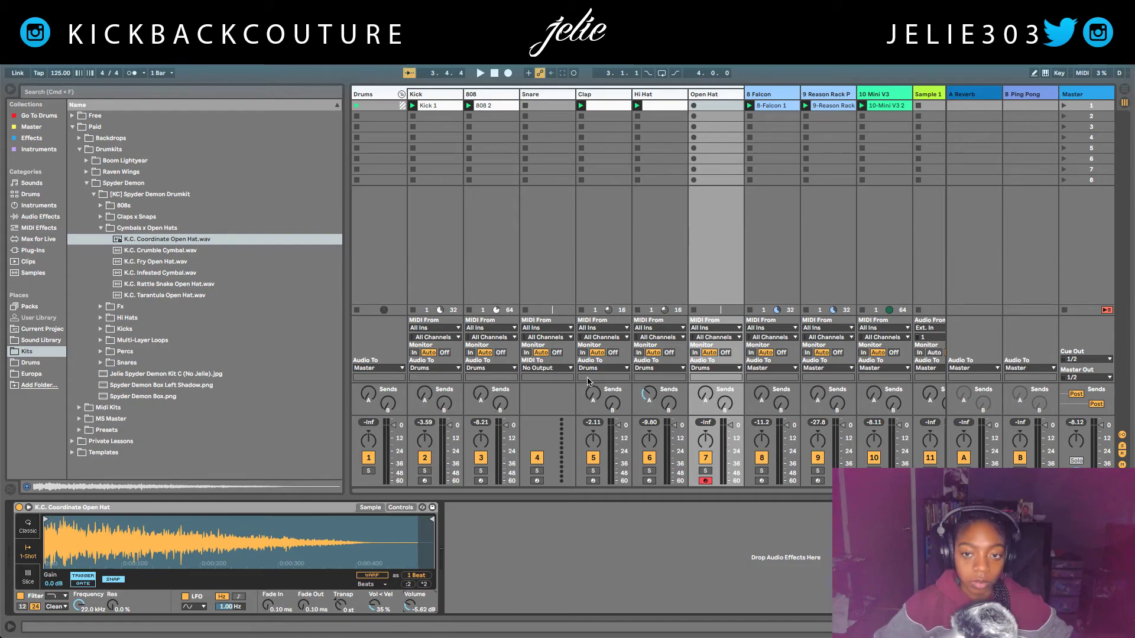
Create a one-bar clip on the Open Hat track with a single C3 note at 1.2 and launch it.
{"action": "double_click", "coordinate": [695, 121]}
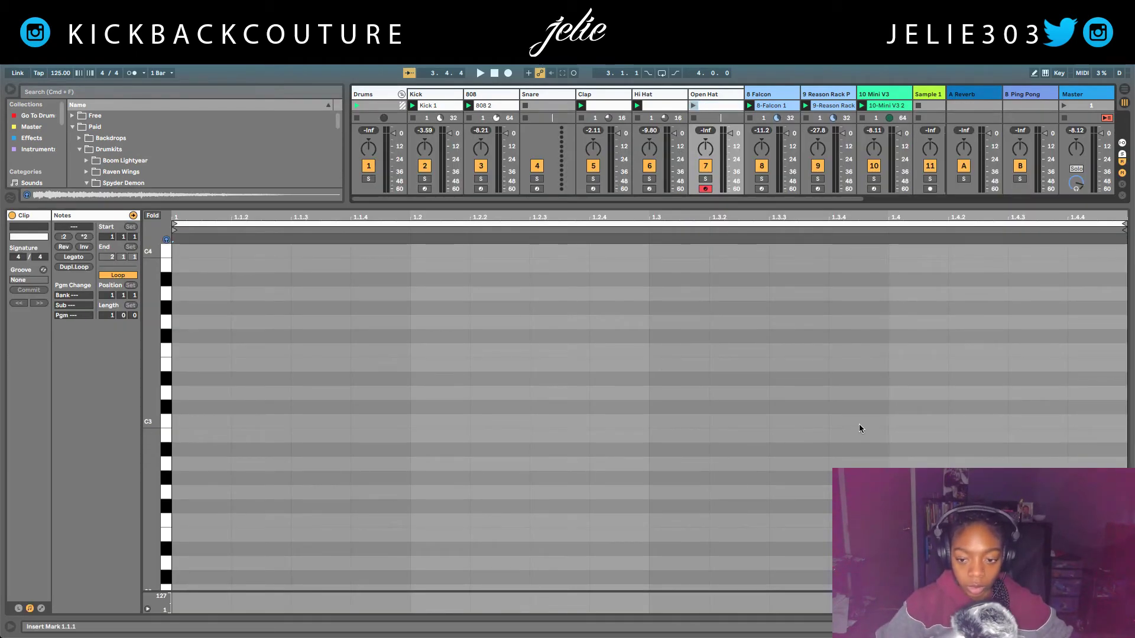
{"action": "key", "text": "space"}
{"action": "double_click", "coordinate": [899, 420]}
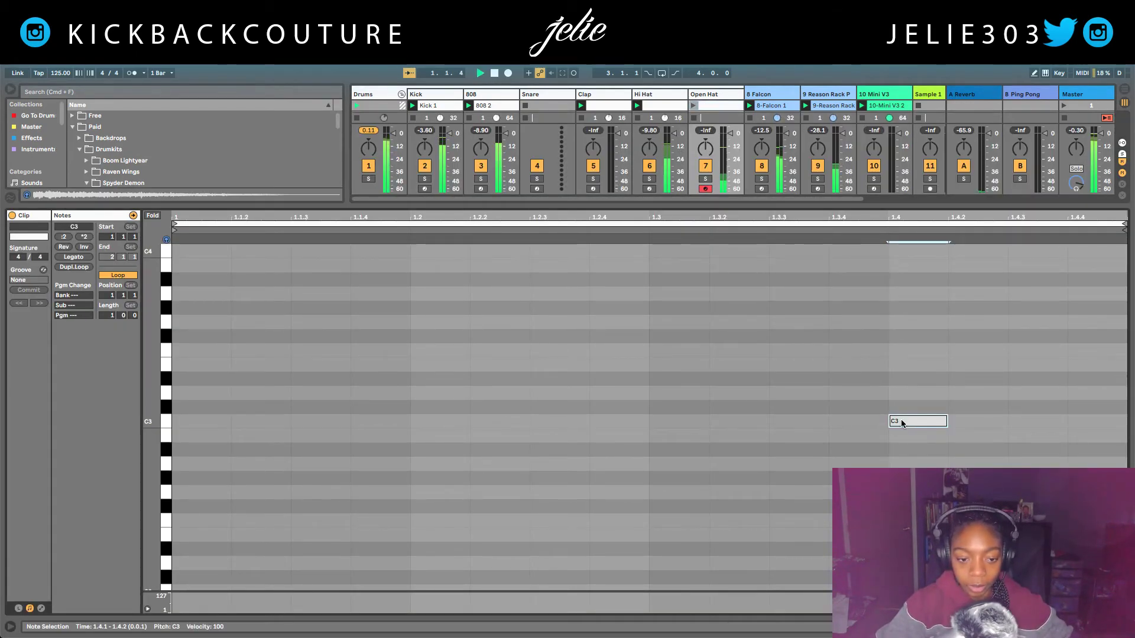
{"action": "key", "text": "BackSpace"}
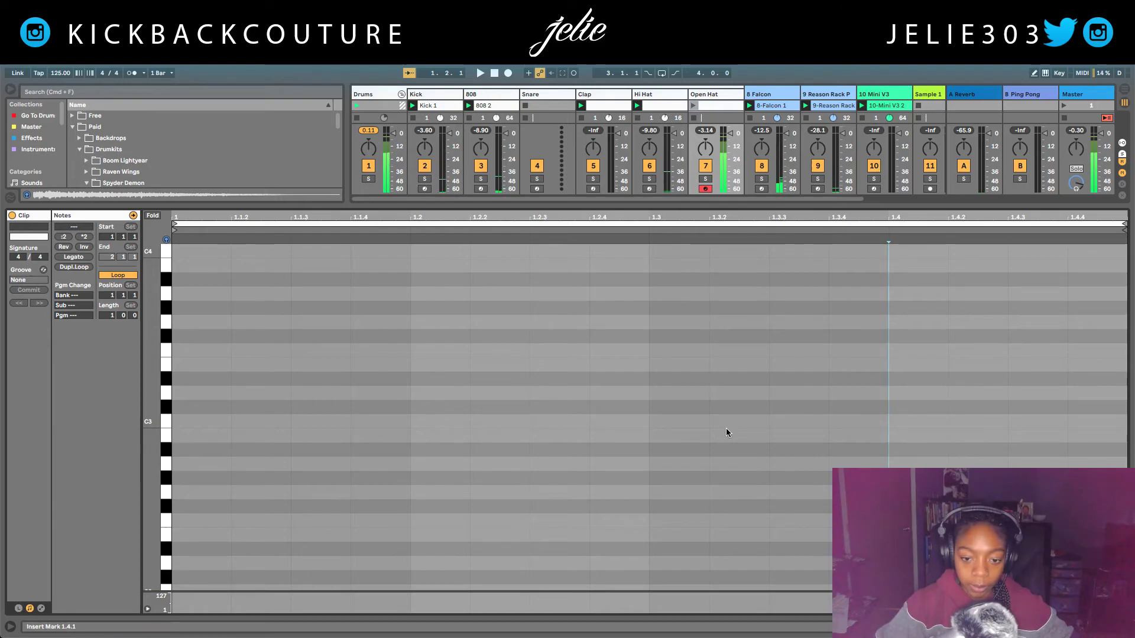
{"action": "double_click", "coordinate": [463, 421]}
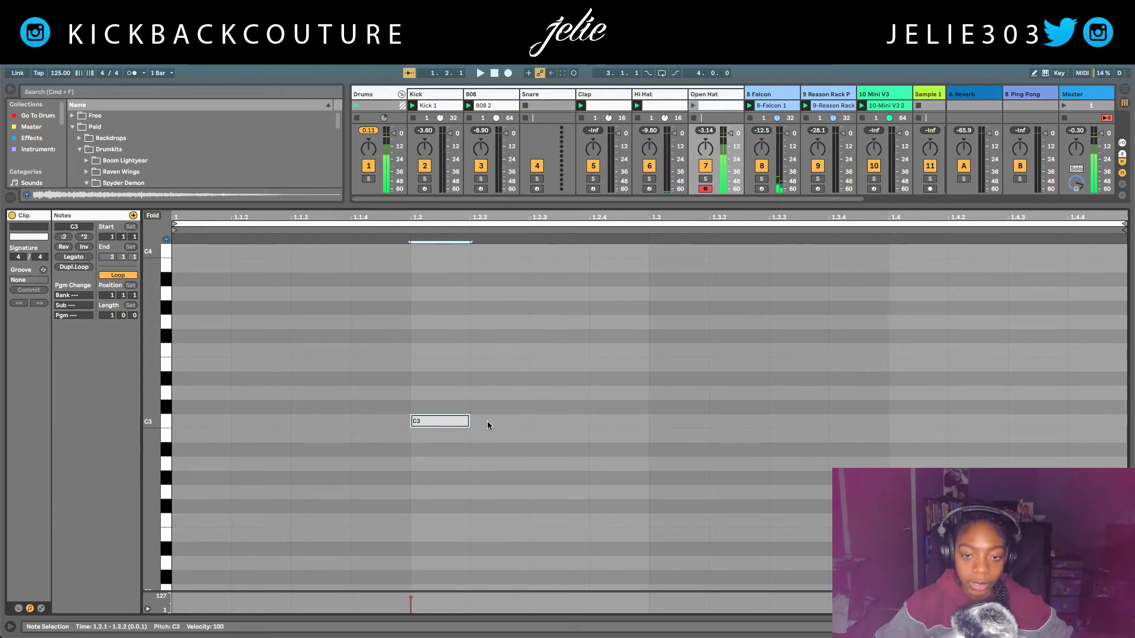
{"action": "left_click", "coordinate": [695, 106]}
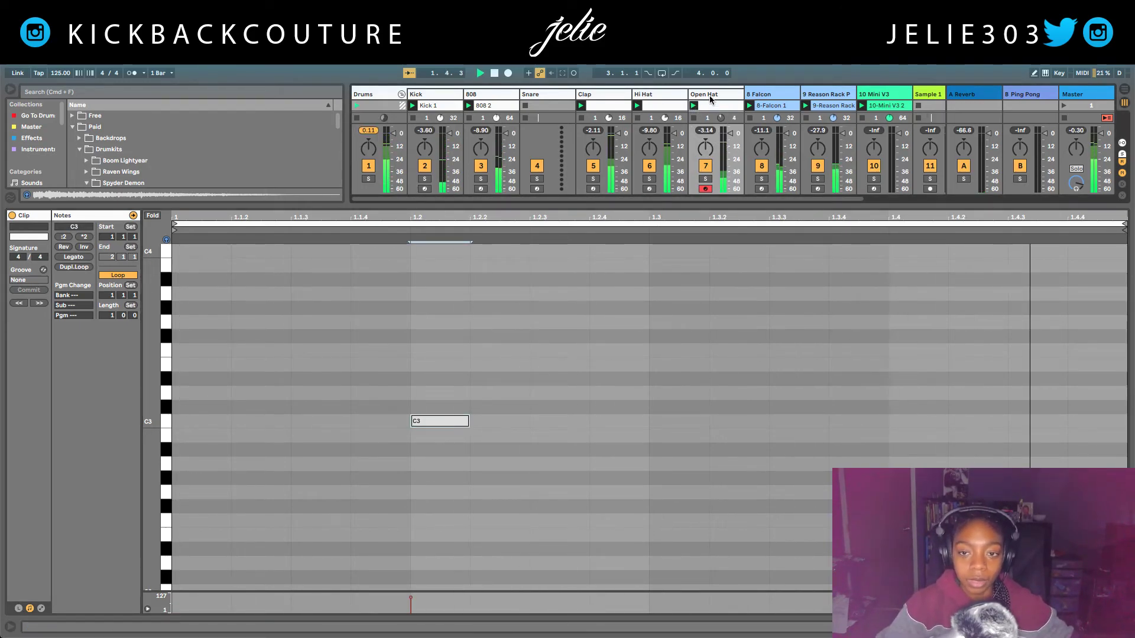
Raise the Open Hat track's send to A Reverb and set the open hat sample's volume to -18.3 dB.
{"action": "left_click", "coordinate": [711, 98]}
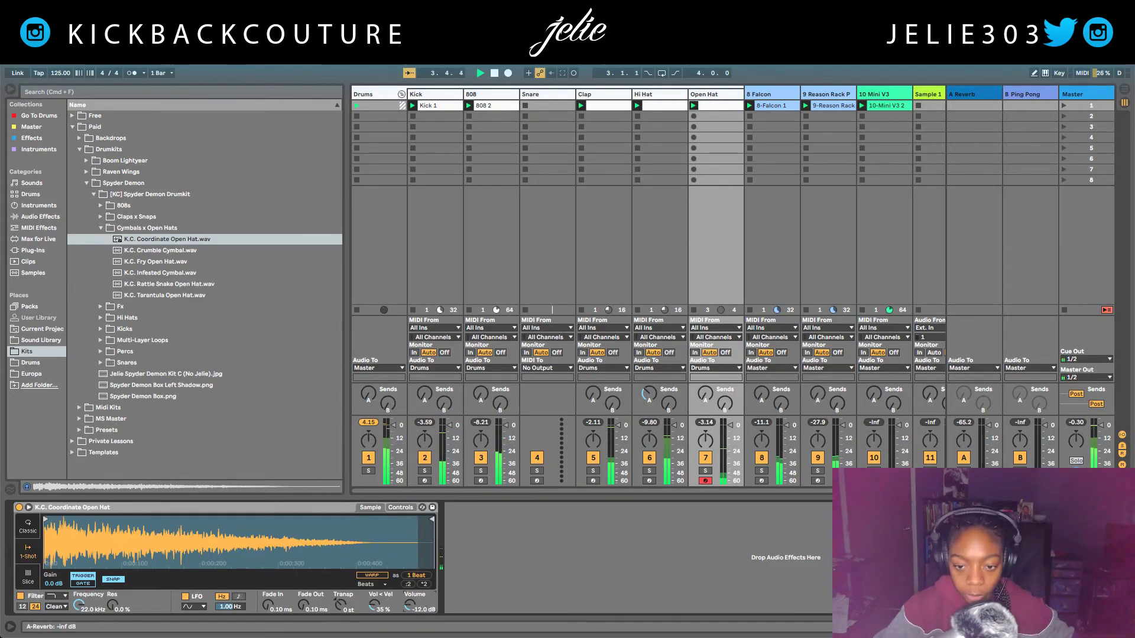
{"action": "left_click_drag", "start_coordinate": [705, 393], "coordinate": [705, 381]}
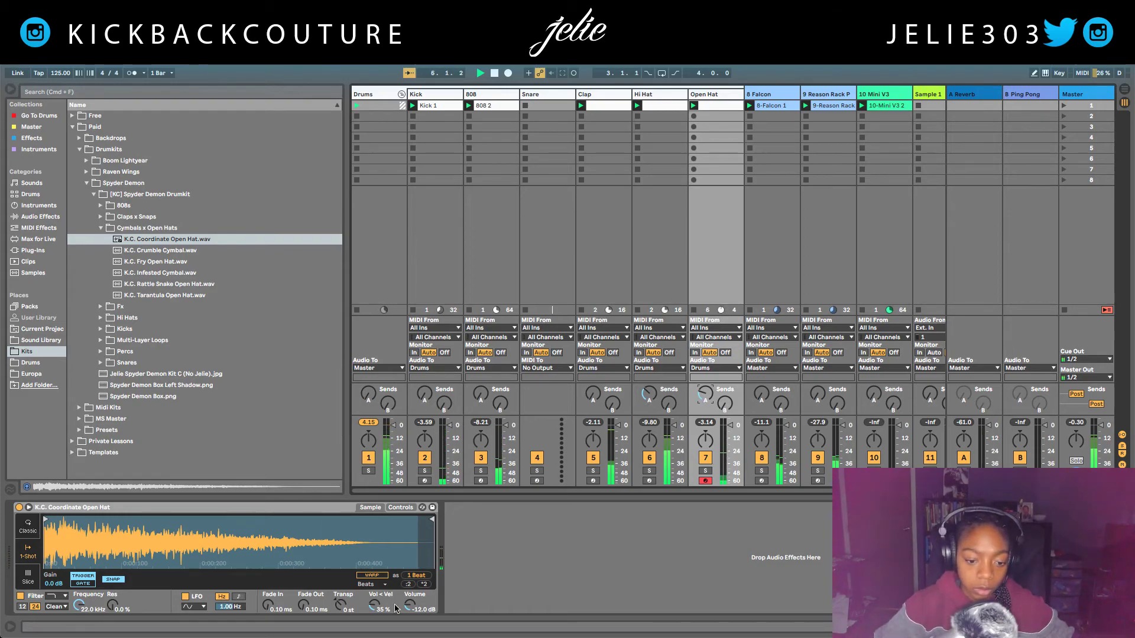
{"action": "left_click_drag", "start_coordinate": [410, 605], "coordinate": [432, 602]}
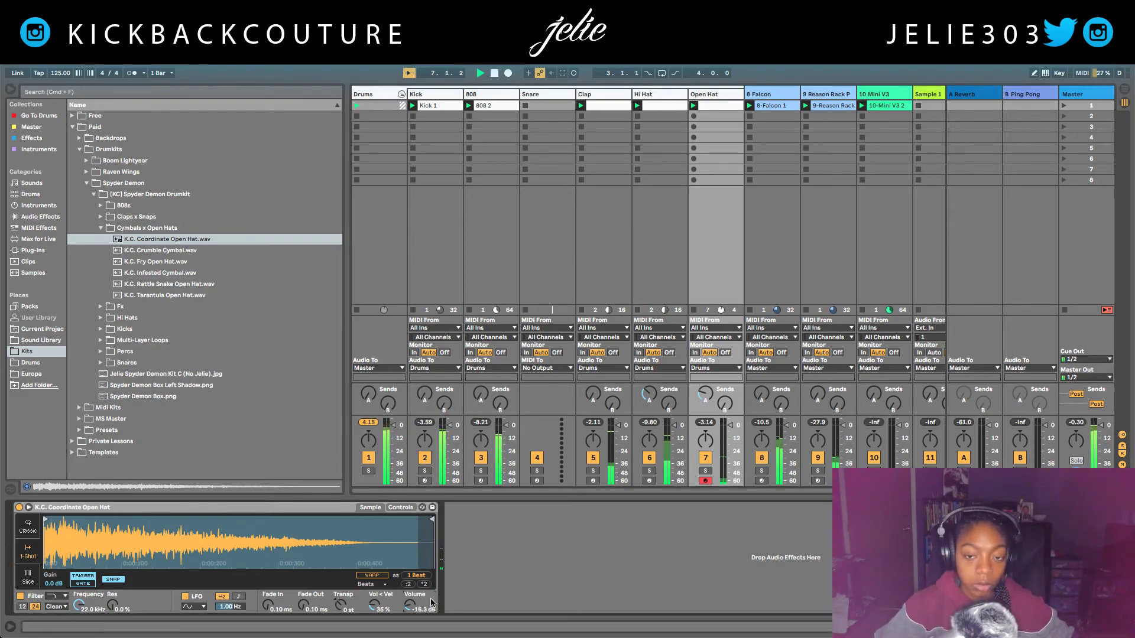